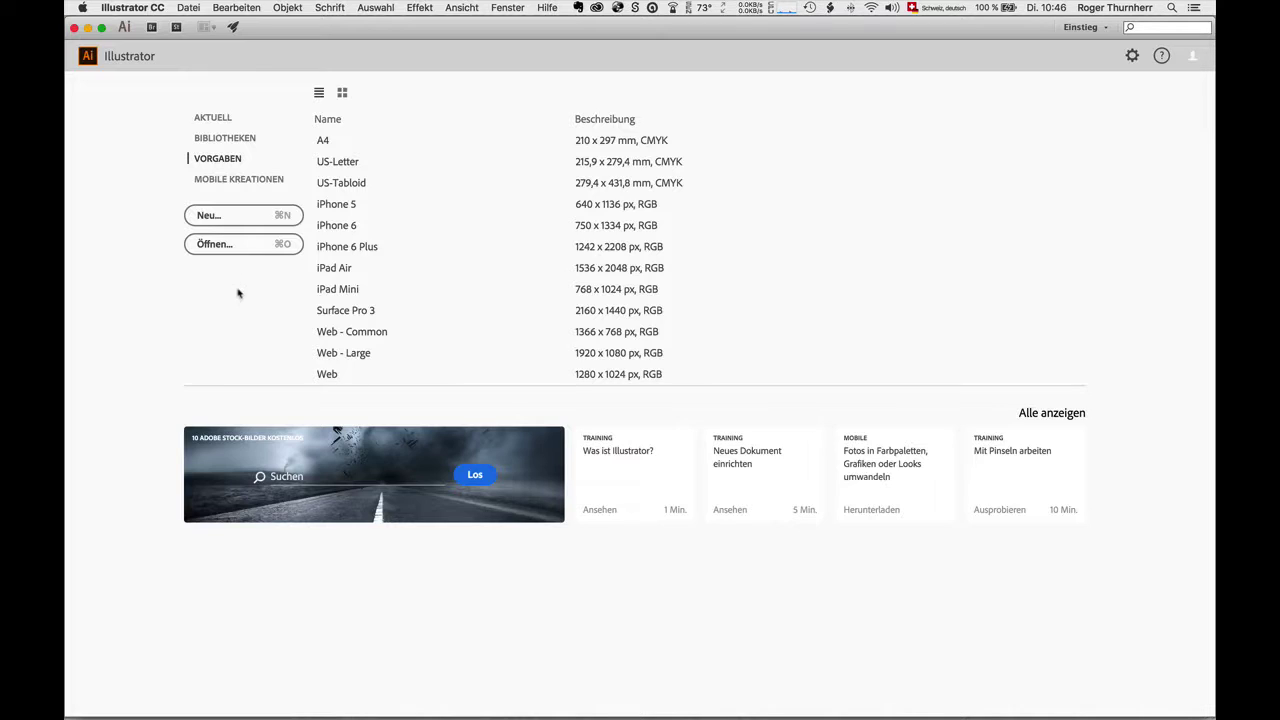
- Create a new 200 × 200 mm CMYK document measured in millimetres
click(210, 217)
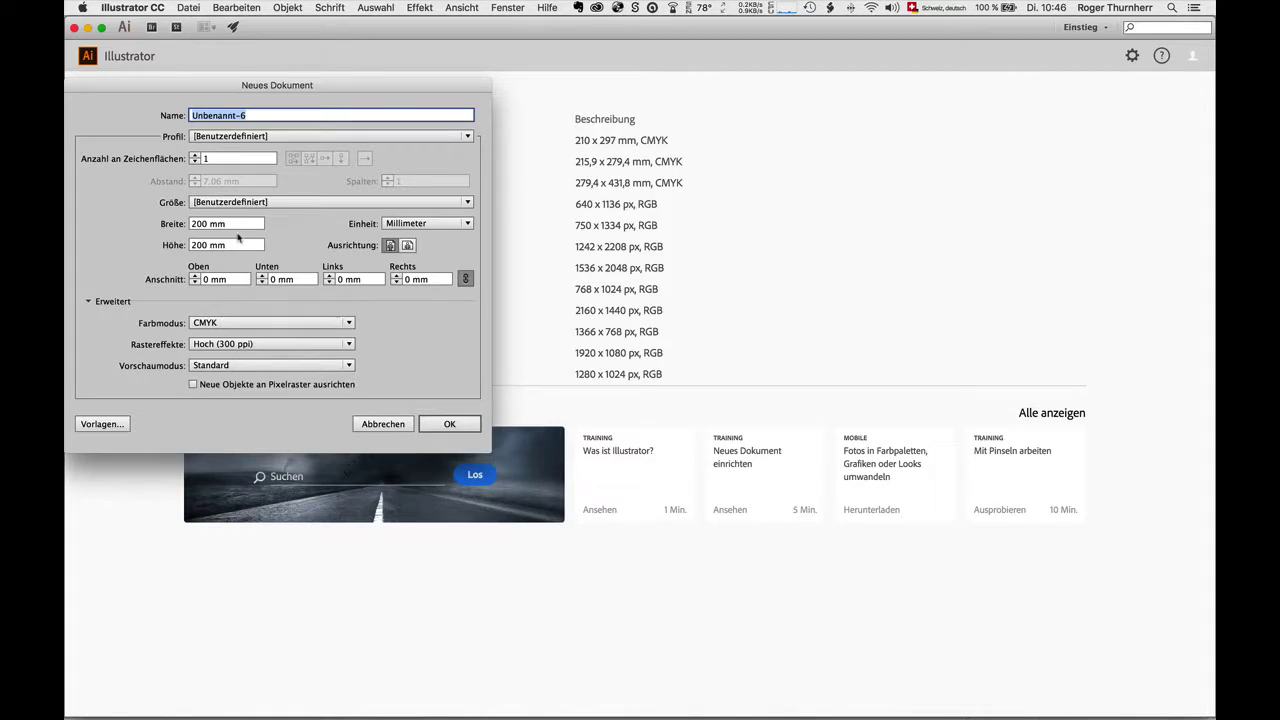
click(431, 427)
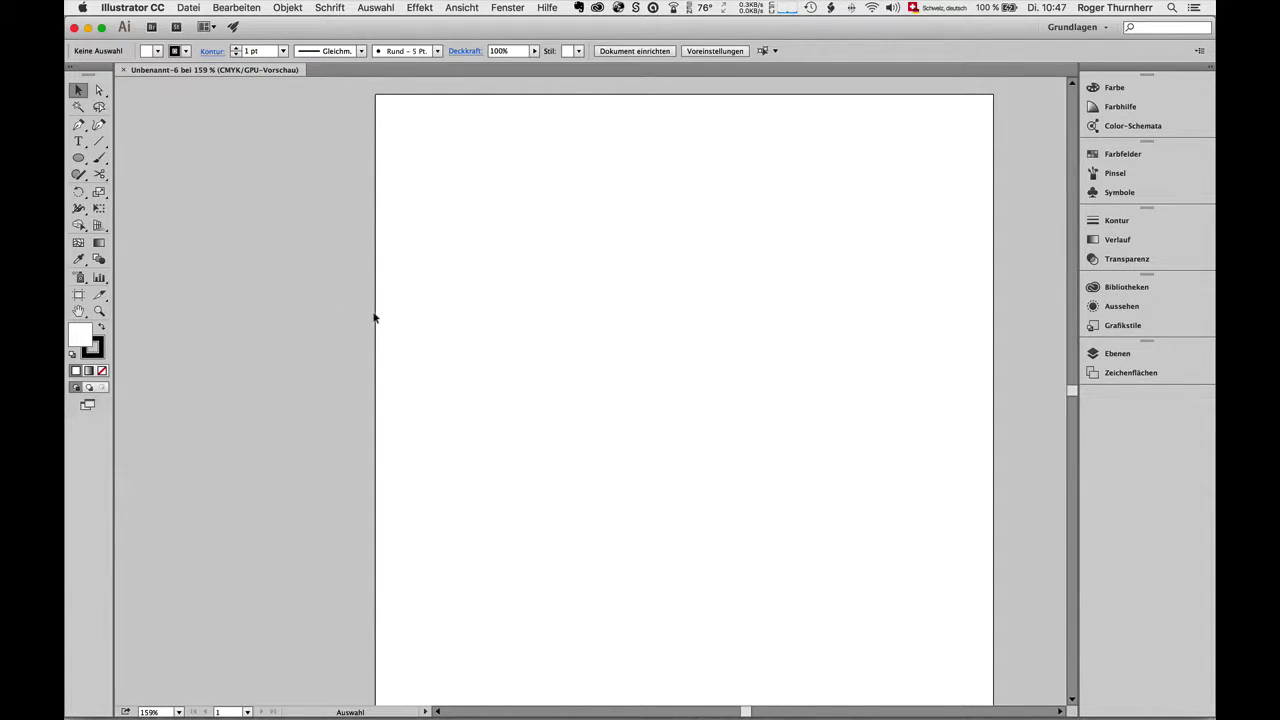
- Show the rulers and drag out a vertical and a horizontal guide onto the artboard
click(478, 9)
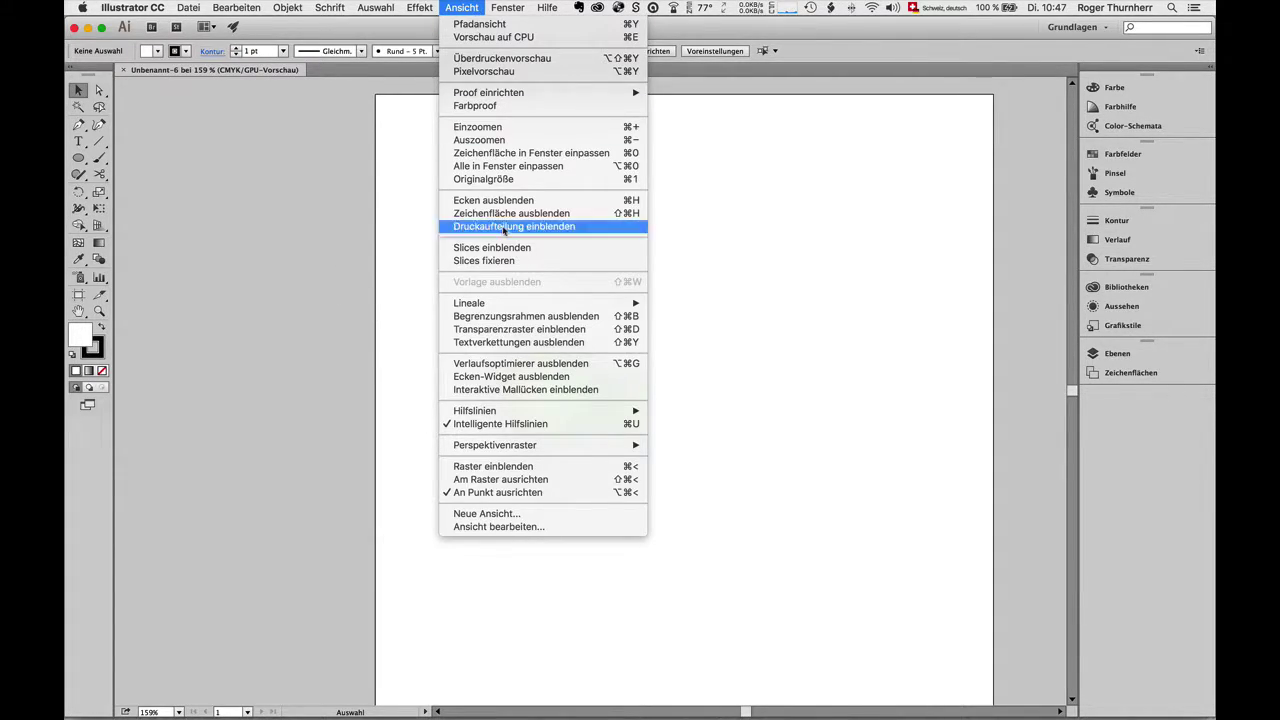
mouse_move(540, 303)
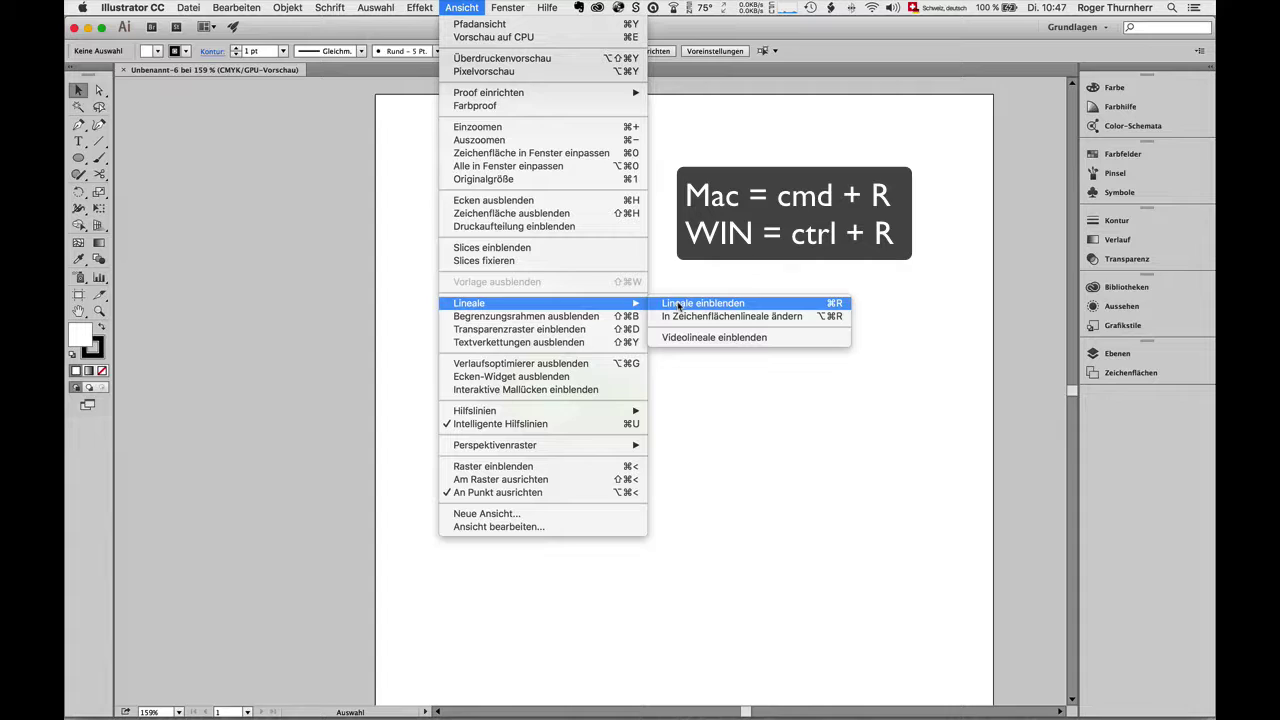
click(679, 304)
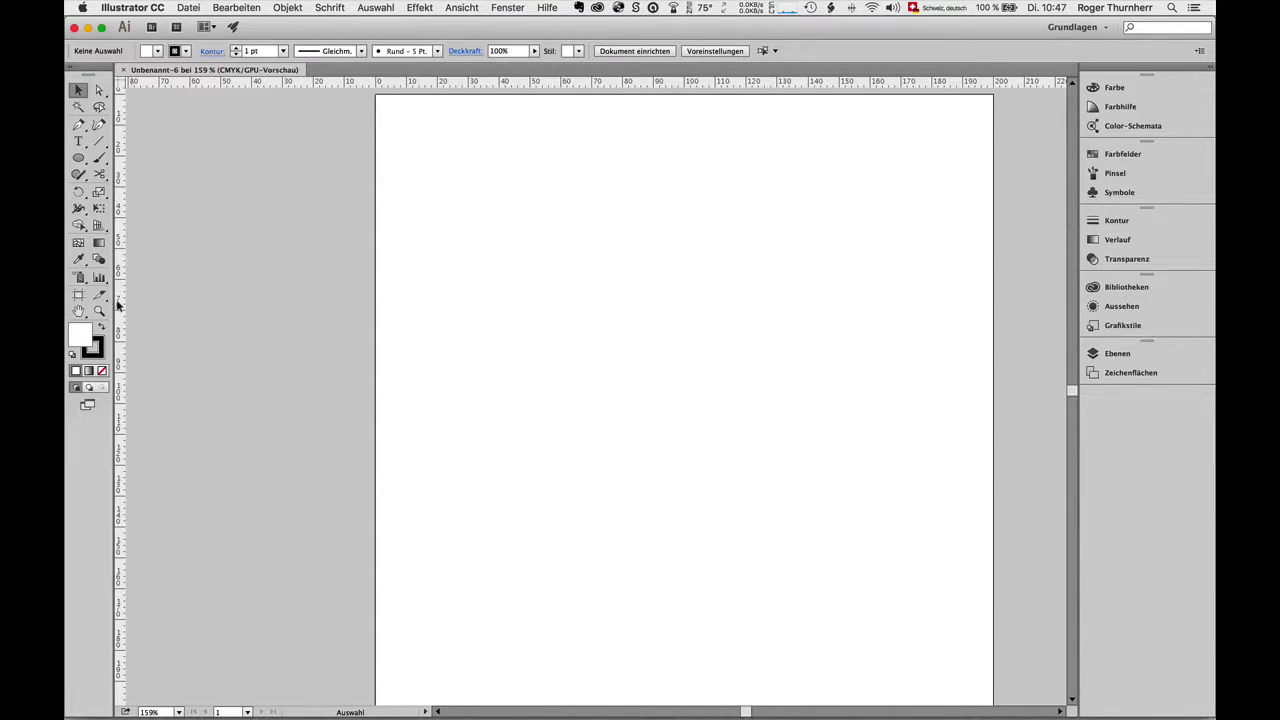
drag(117, 307, 679, 297)
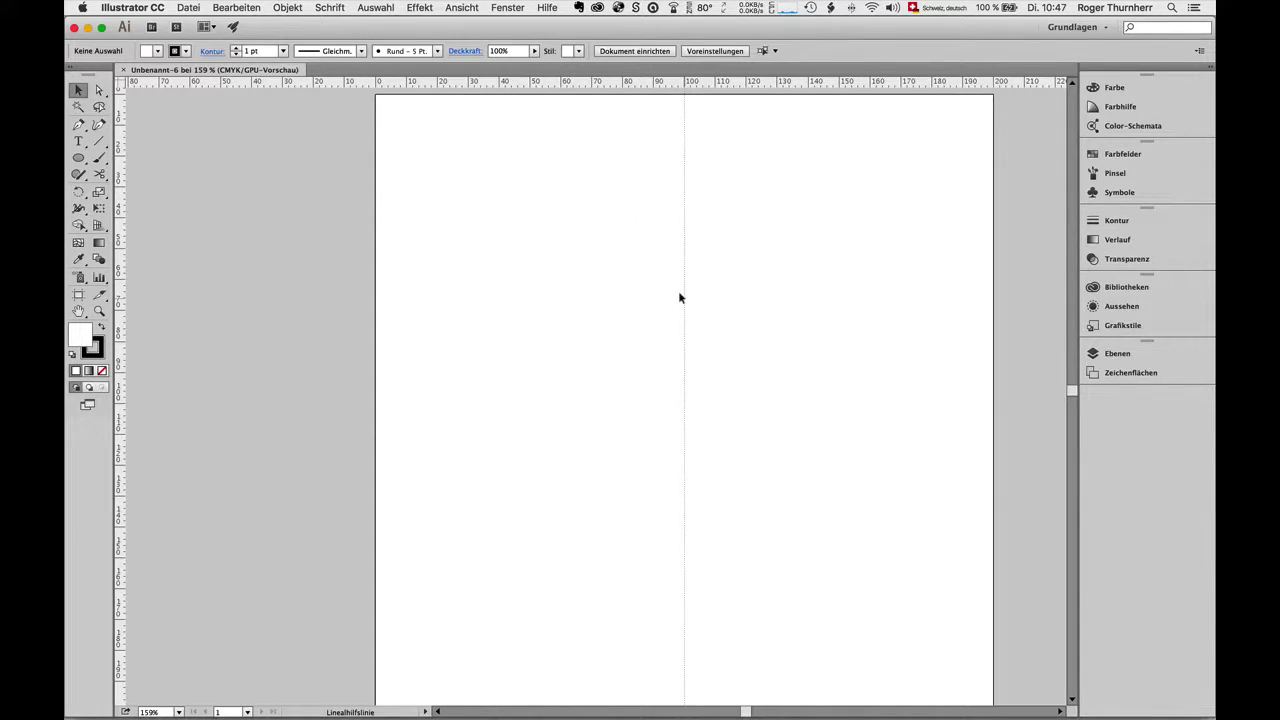
drag(720, 80, 731, 402)
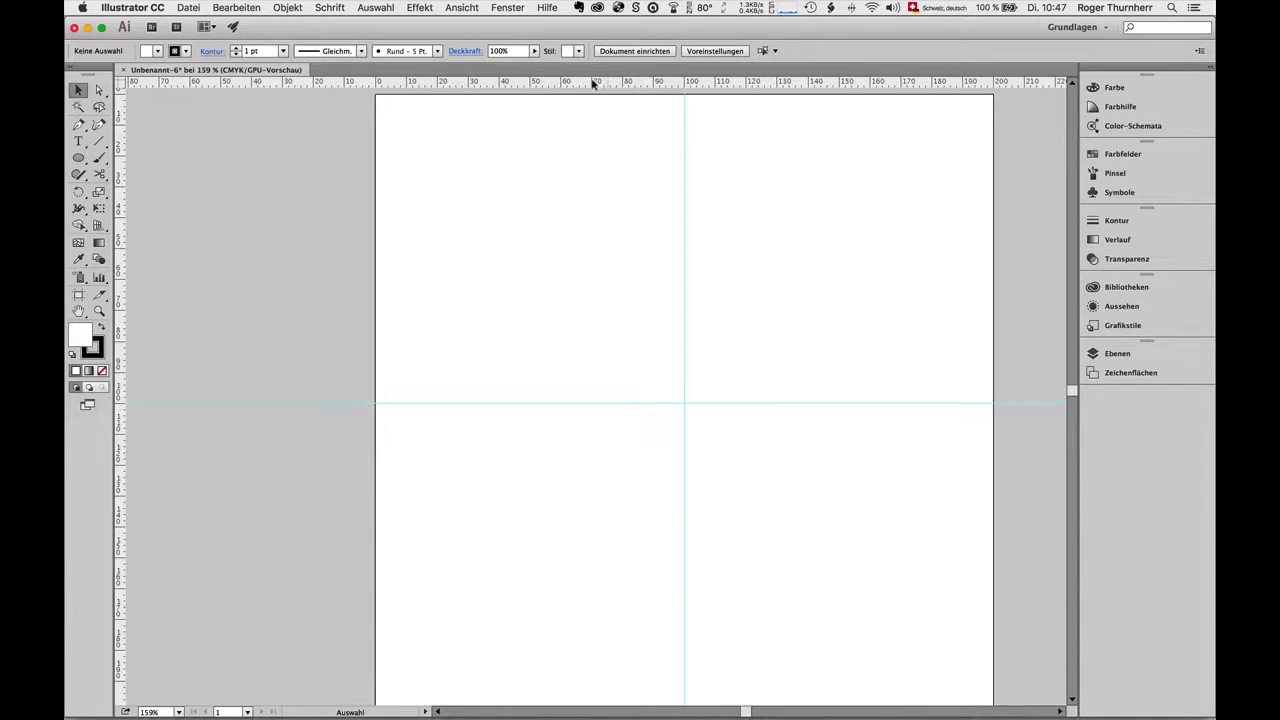
- Unlock the guides, position both at exactly 100 mm, then lock them
click(467, 9)
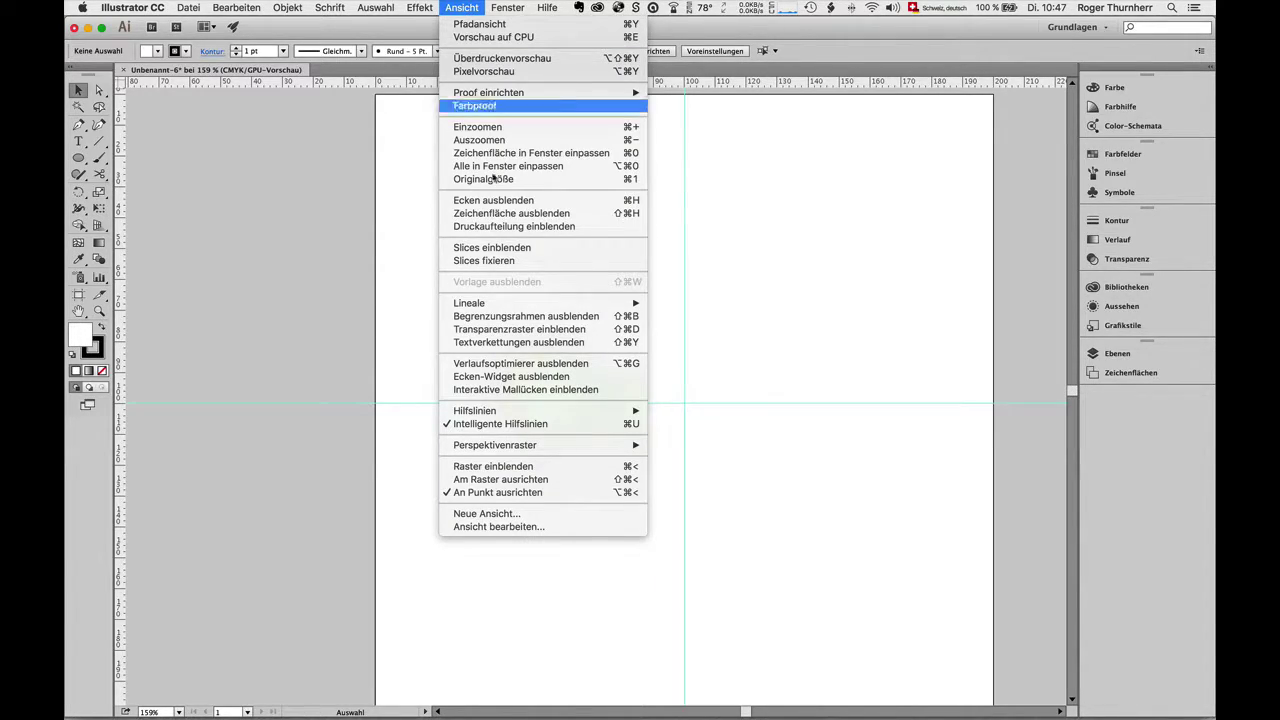
mouse_move(520, 411)
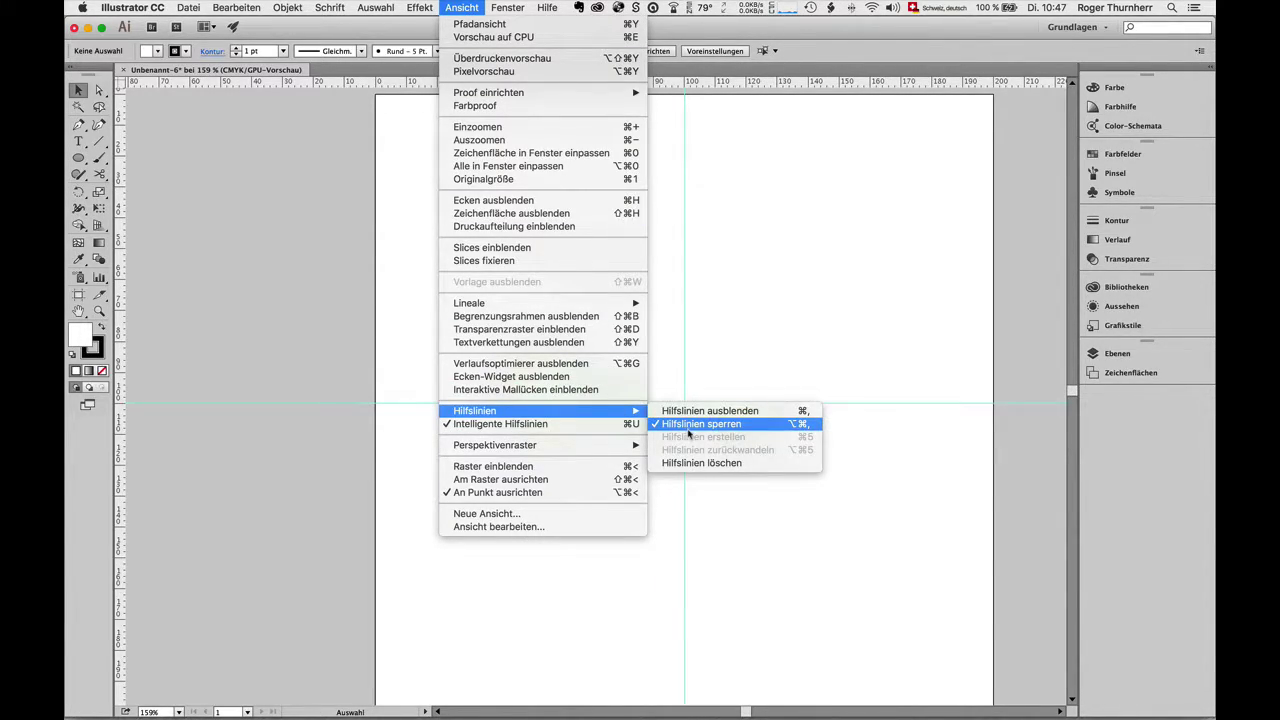
click(688, 432)
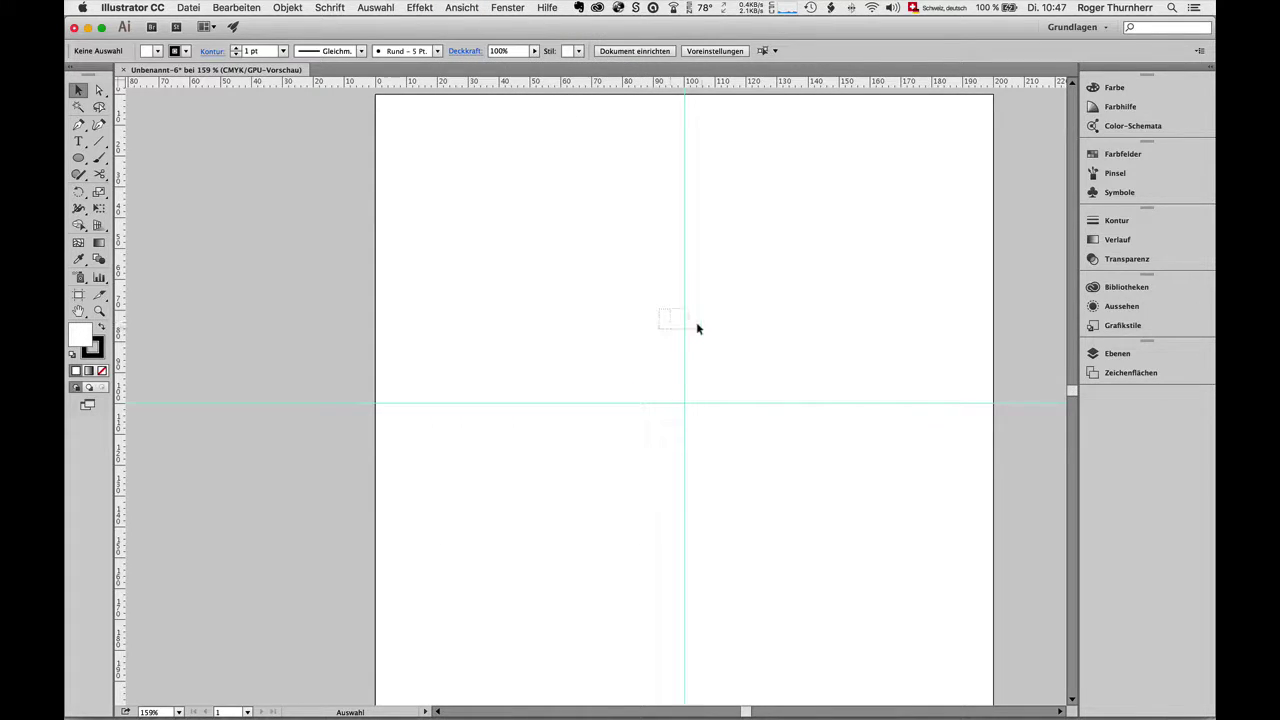
click(684, 330)
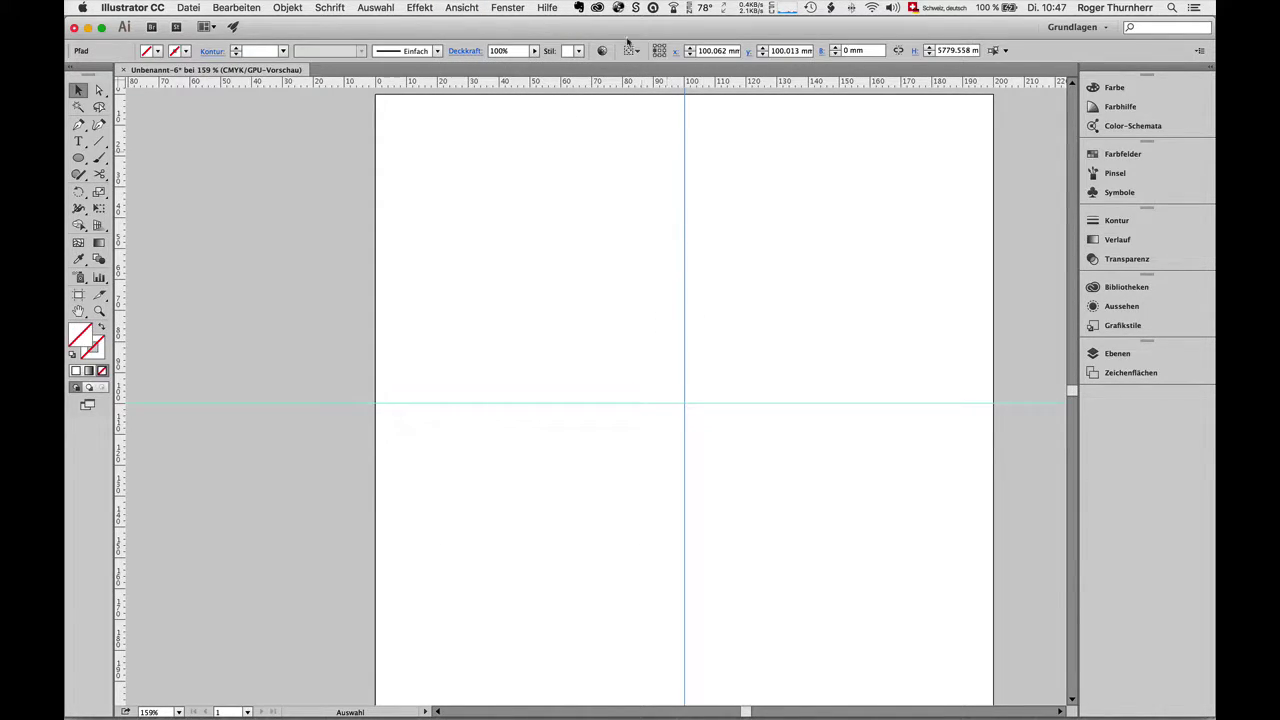
click(762, 53)
drag(784, 370, 784, 443)
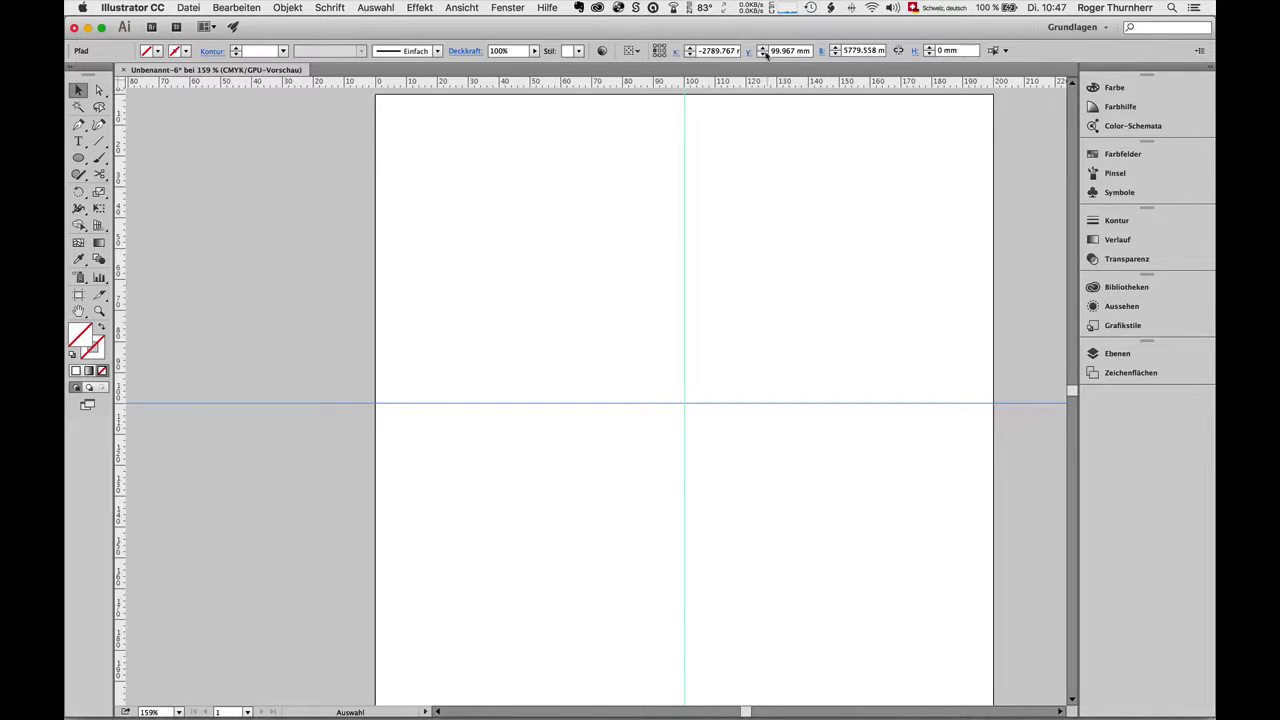
click(763, 48)
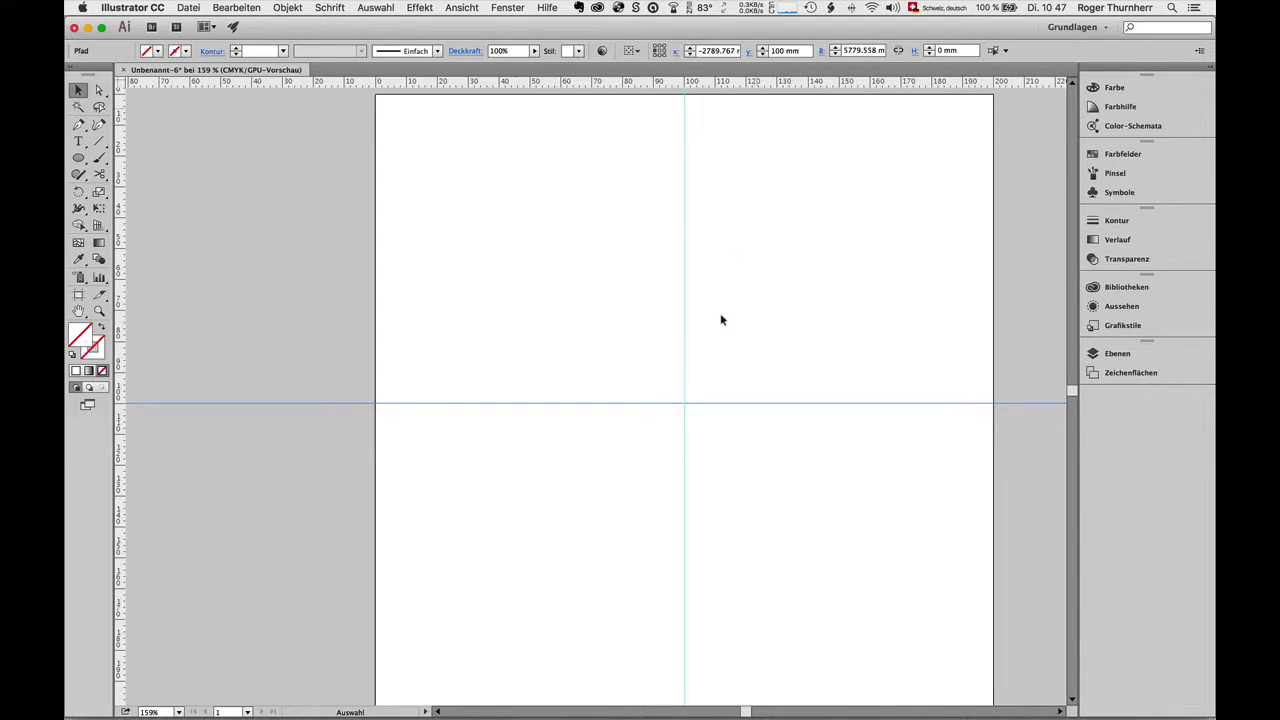
click(613, 356)
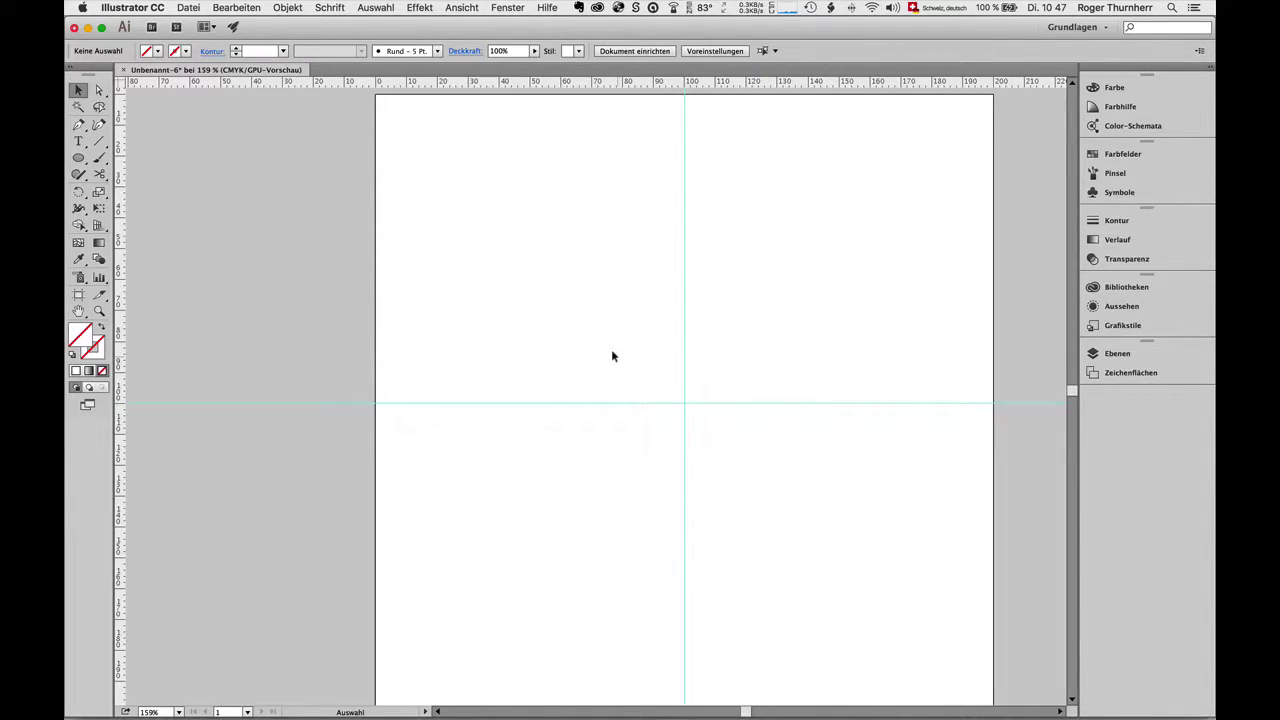
click(463, 8)
mouse_move(475, 411)
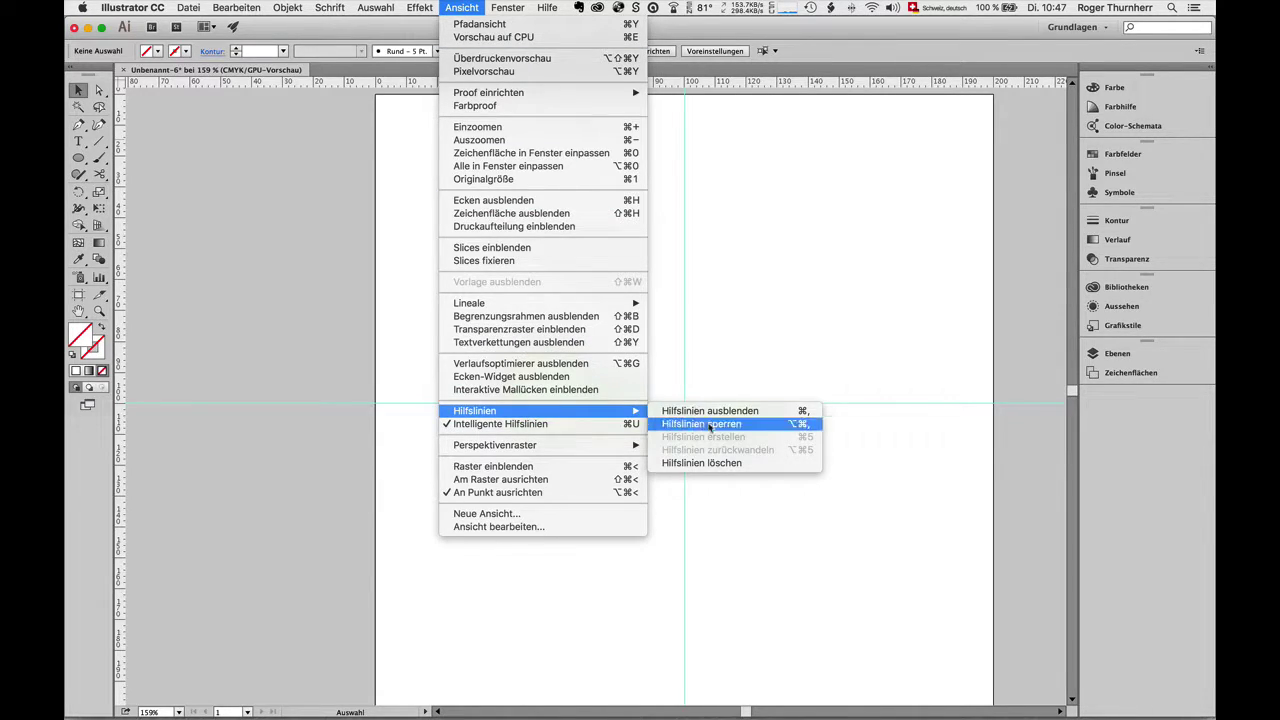
click(709, 425)
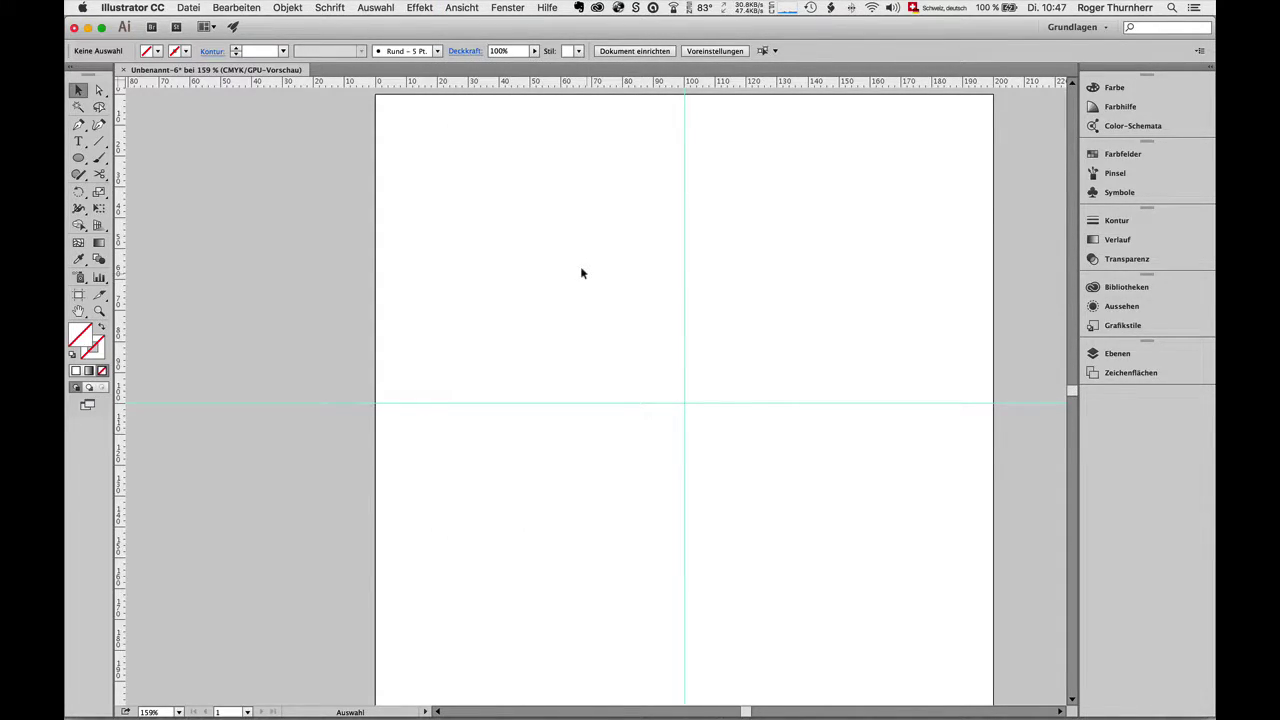
- Draw a small circle near the top-left with a black 0.5 pt outline
click(78, 158)
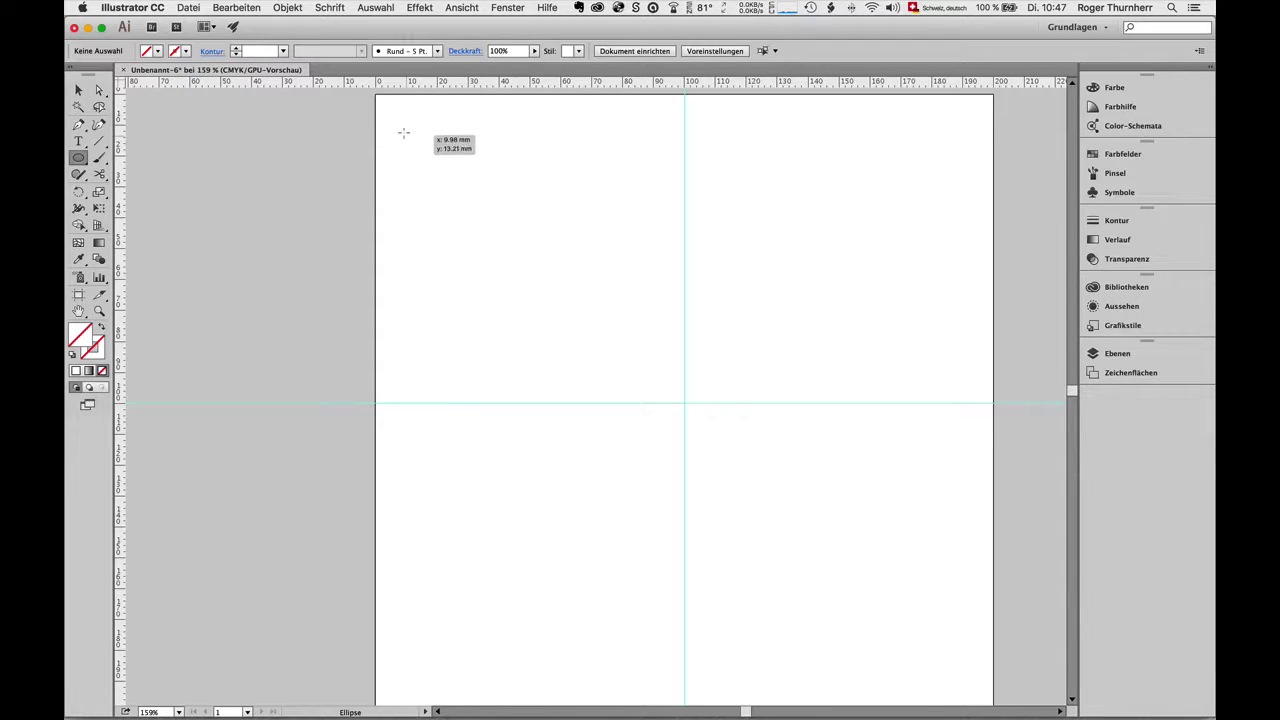
drag(404, 132, 451, 177)
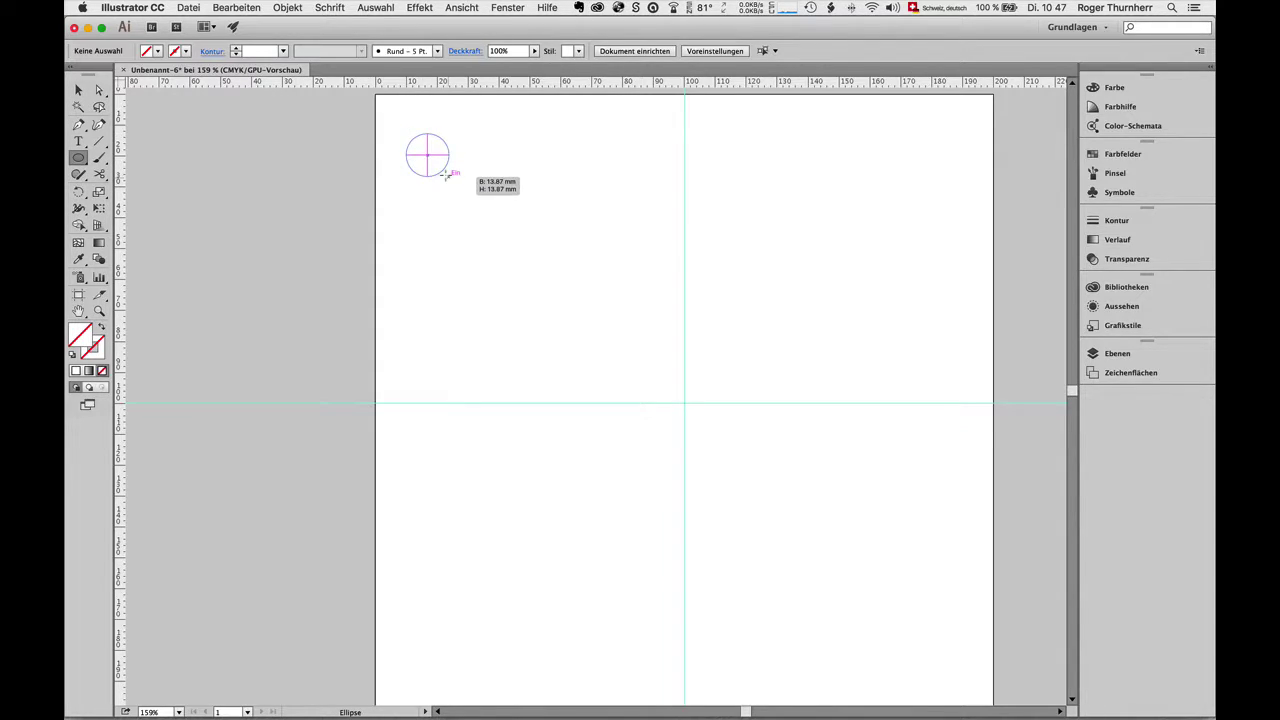
click(186, 51)
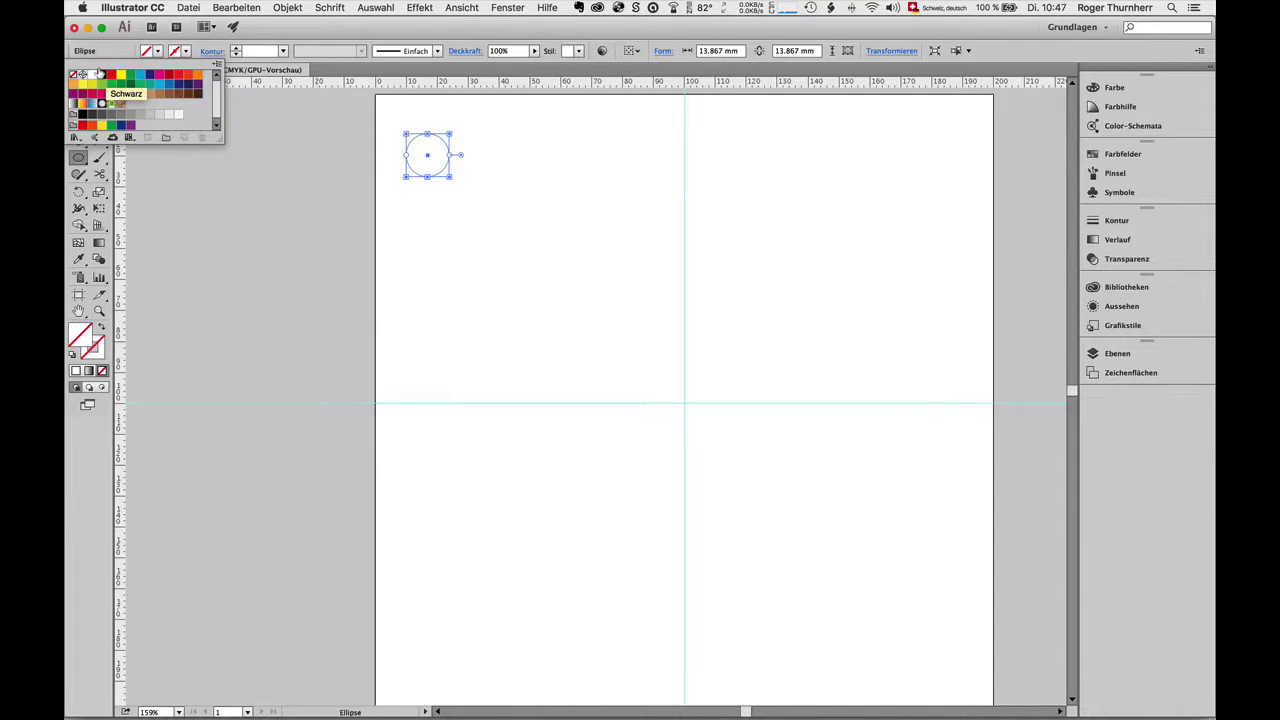
click(101, 75)
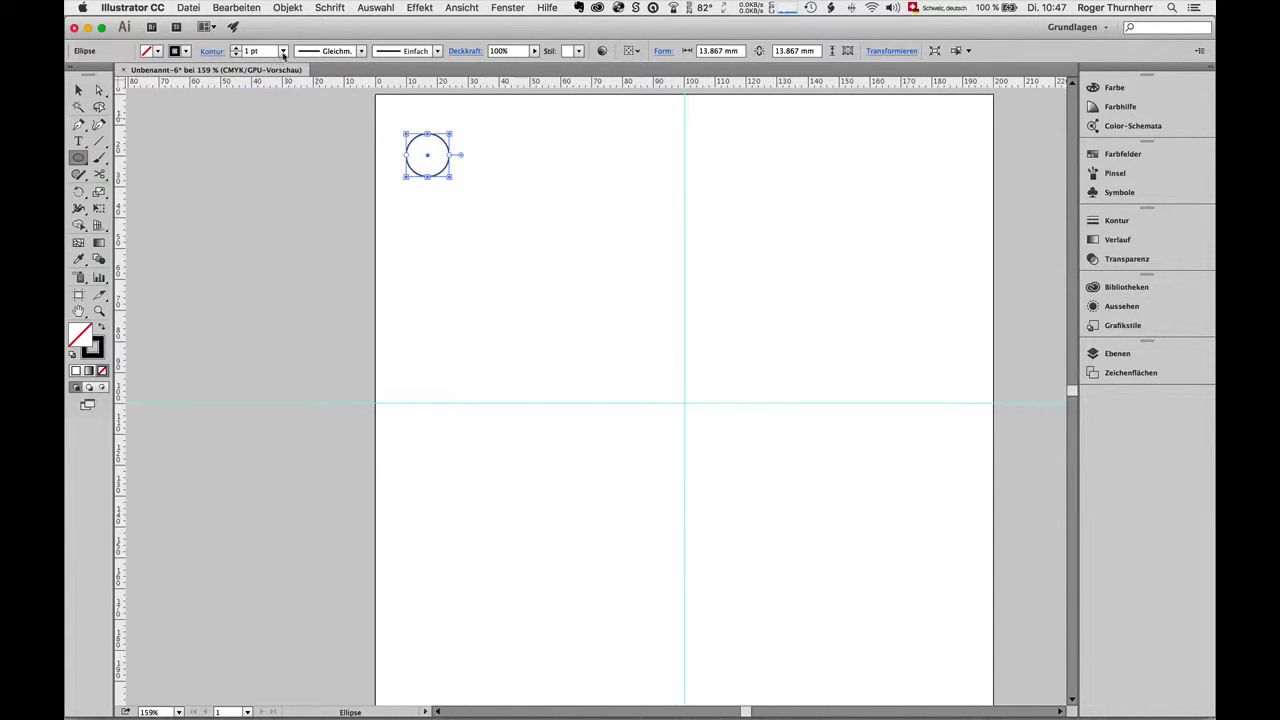
click(283, 52)
click(298, 85)
- Place a copy of the circle about 101 mm to the right and select both circles
key(v)
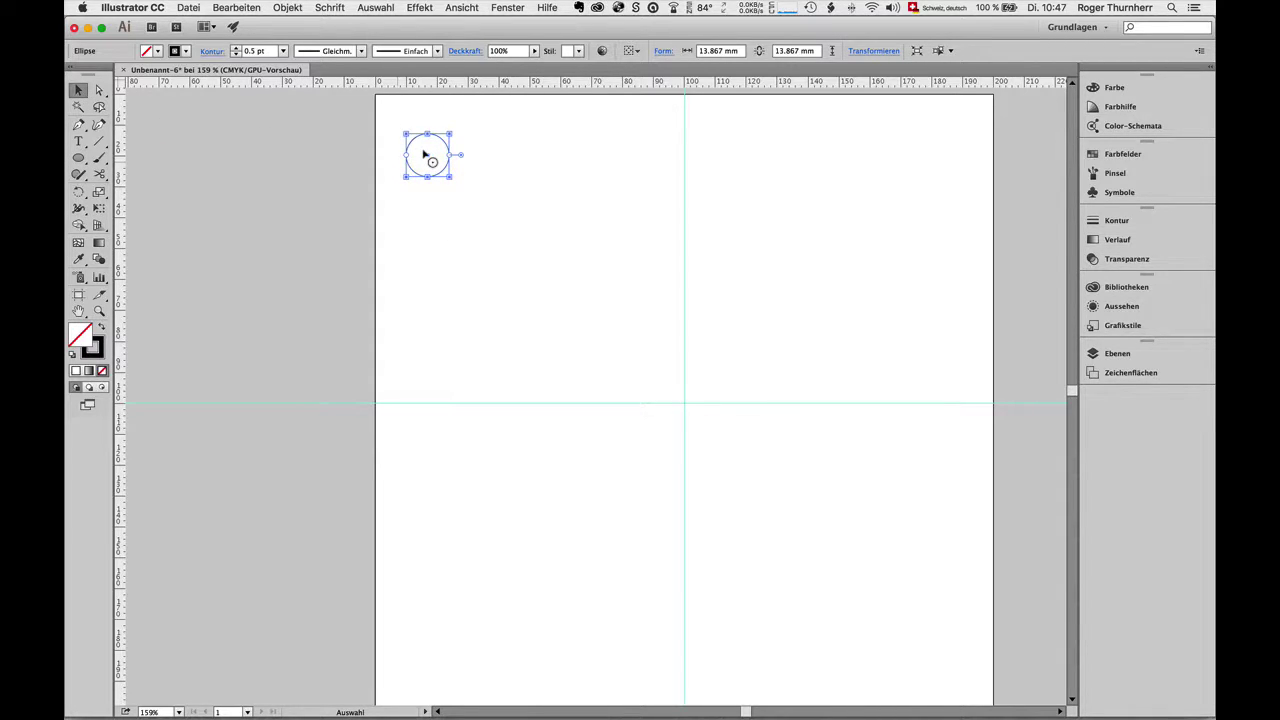
drag(424, 154, 737, 164)
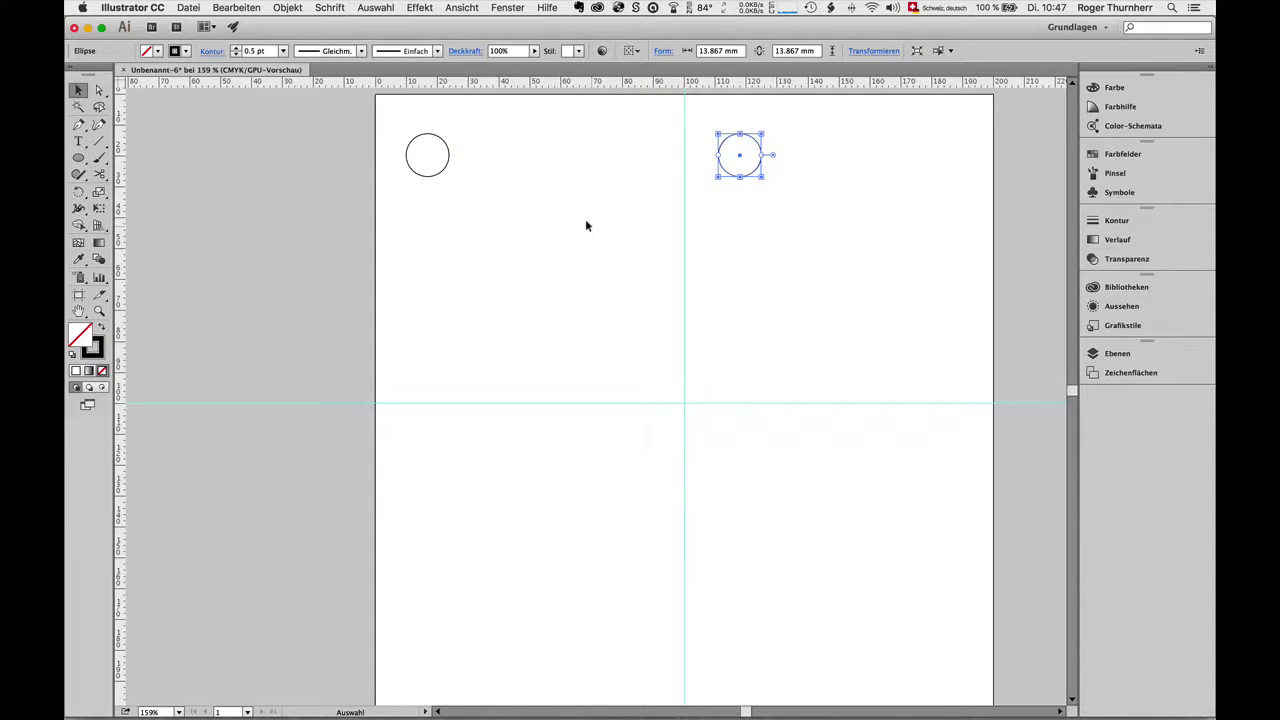
drag(401, 122, 775, 206)
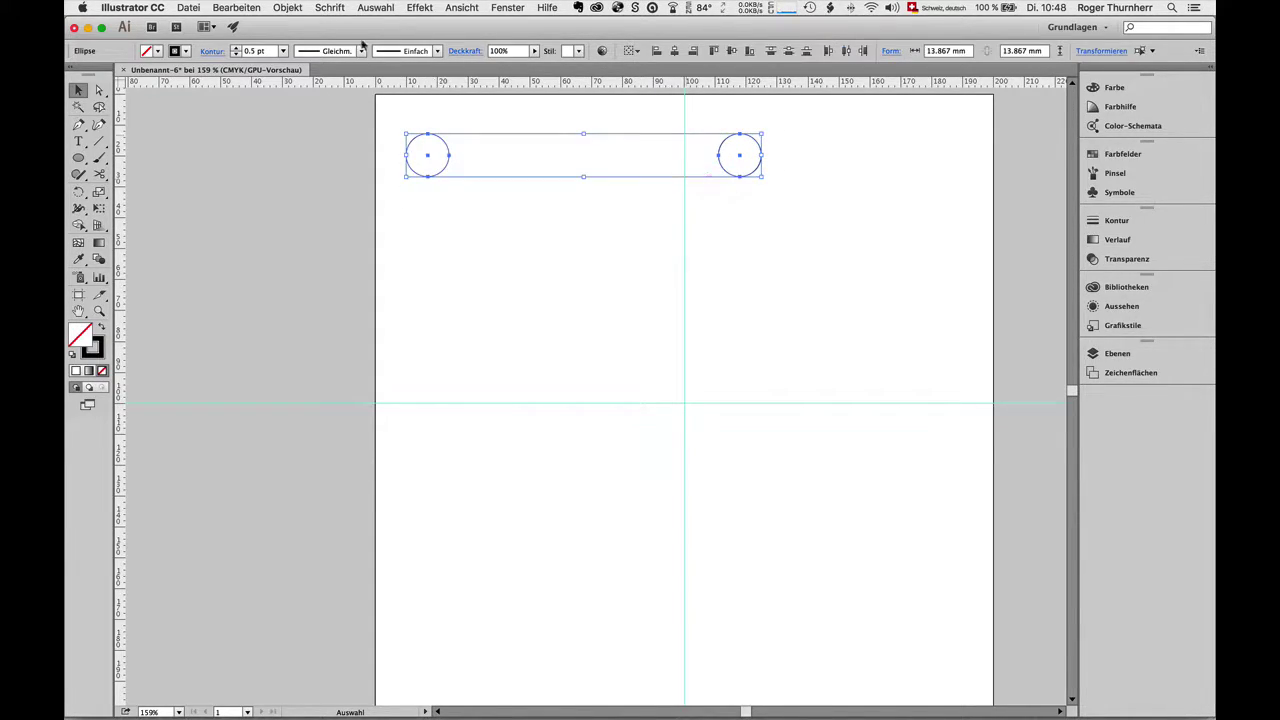
- Blend the two circles with Objekt > Angleichen > Erstellen into an overlapping row
click(285, 7)
mouse_move(344, 304)
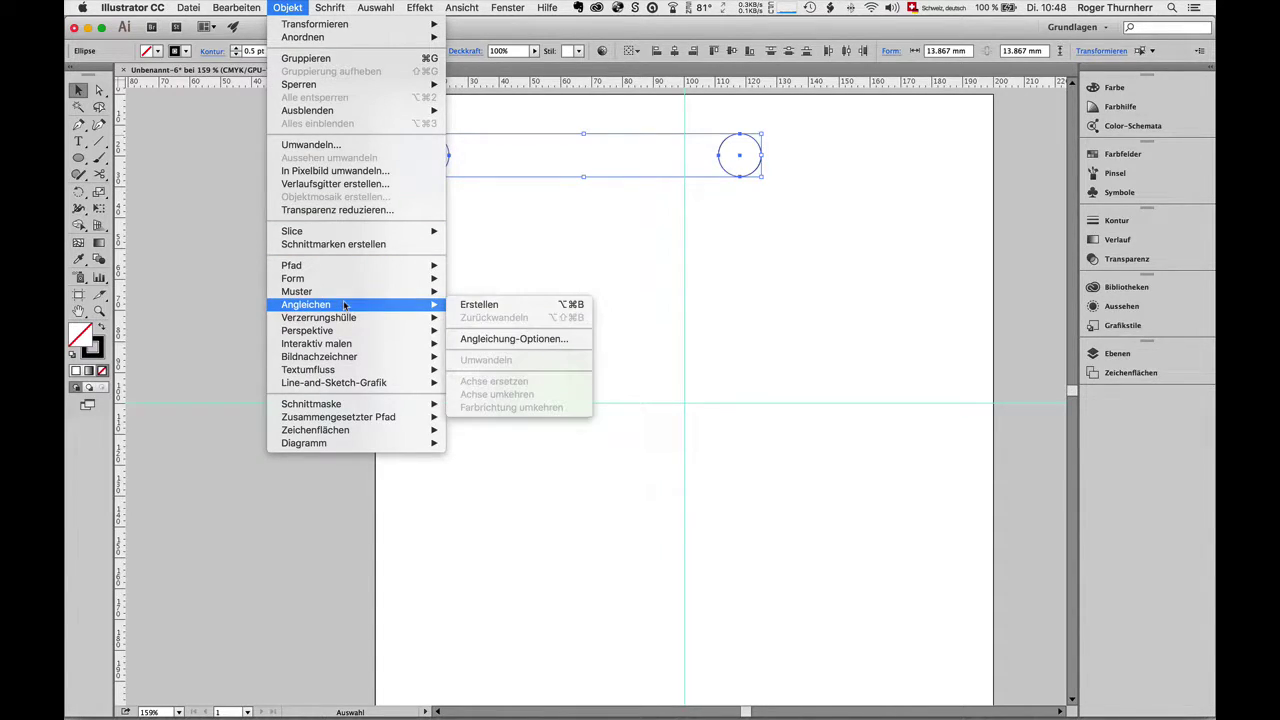
click(505, 304)
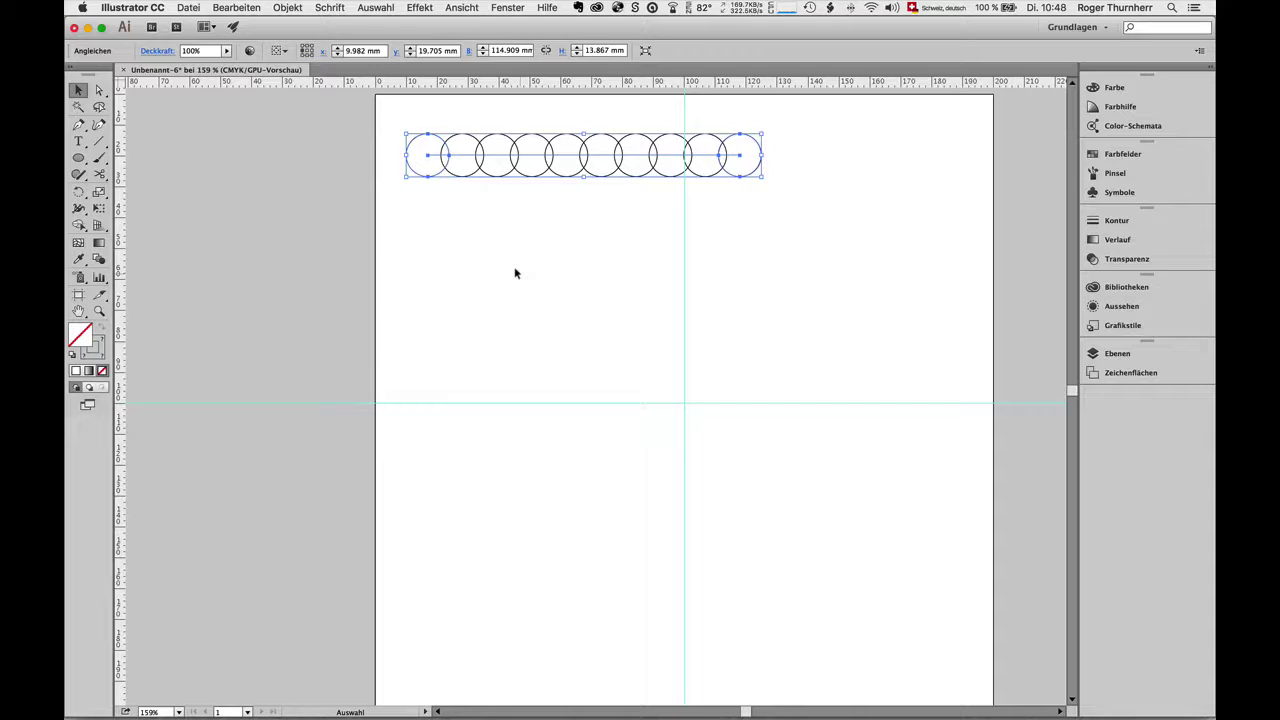
click(79, 158)
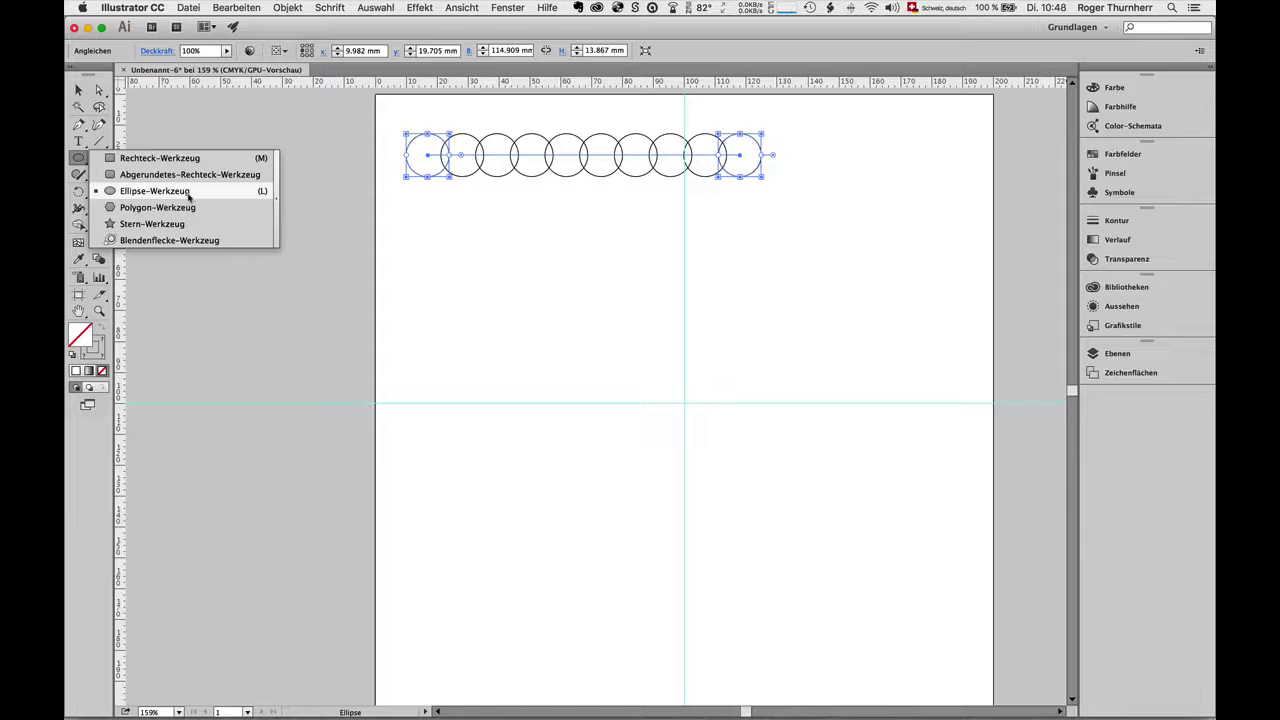
click(188, 197)
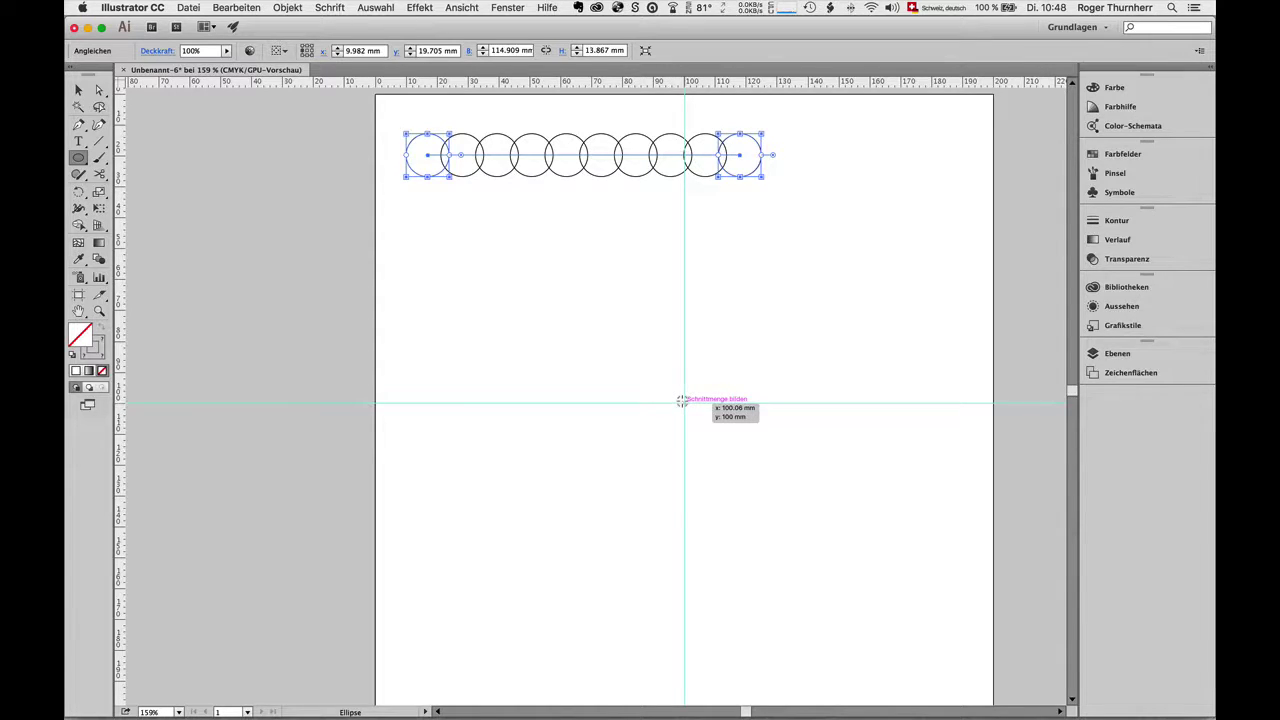
- Draw a 124.568 mm circle centred on the guide crossing and select it with the circle row
drag(680, 400, 489, 254)
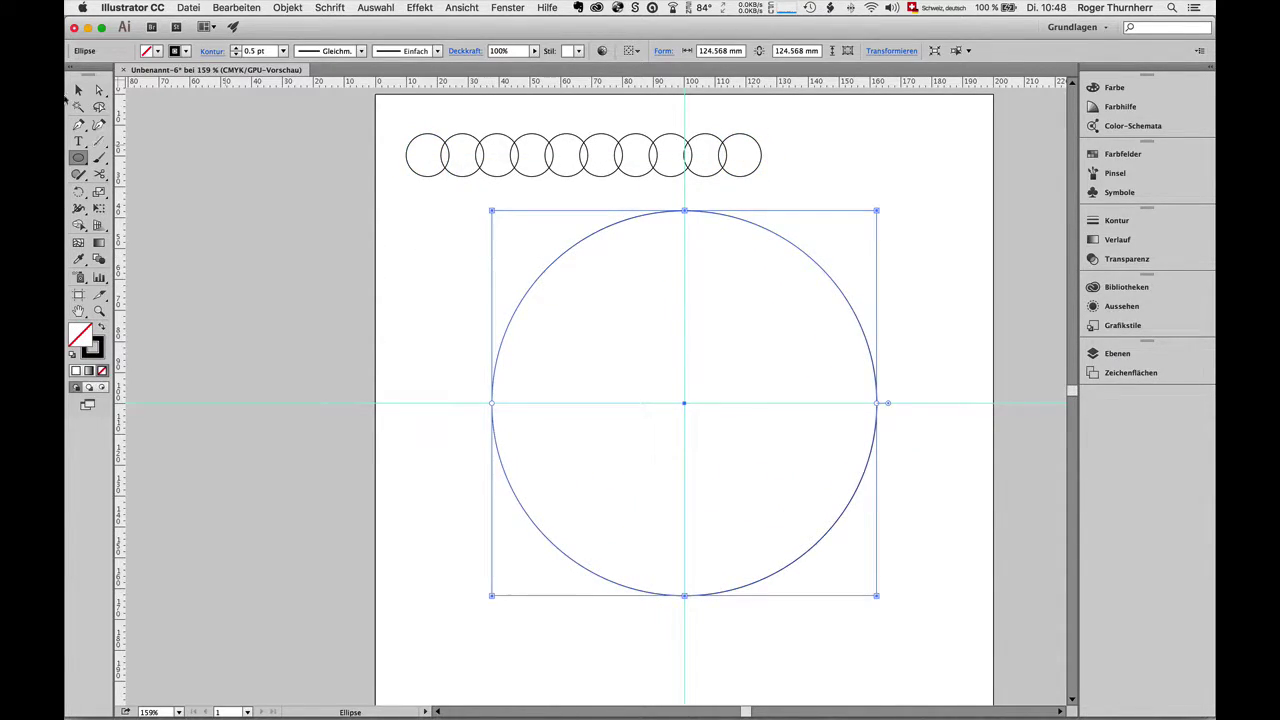
click(78, 90)
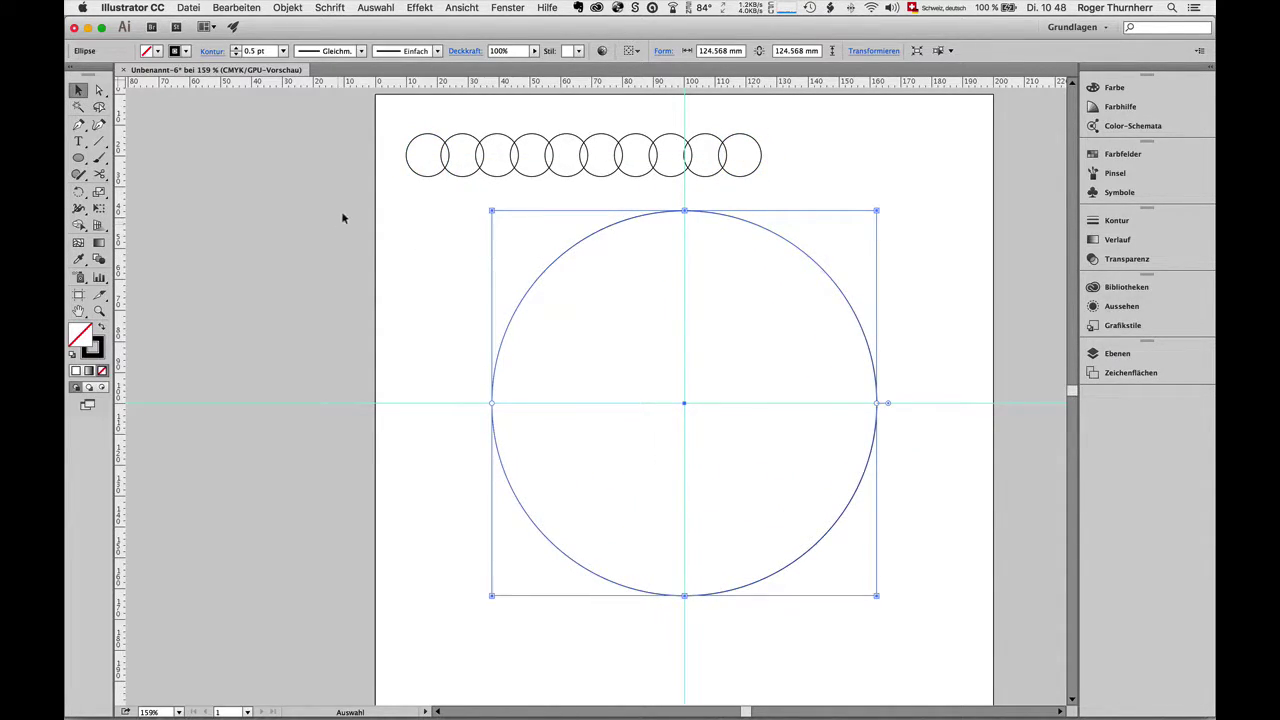
shift+click(433, 173)
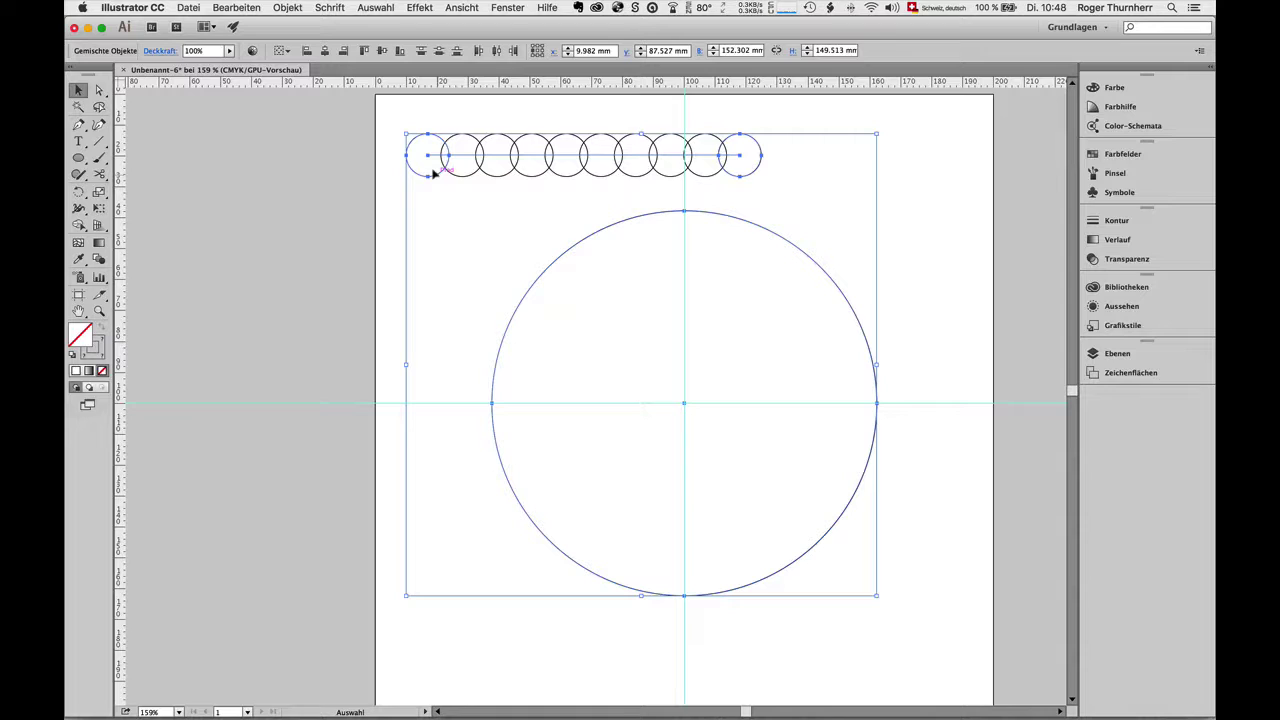
click(288, 8)
mouse_move(306, 304)
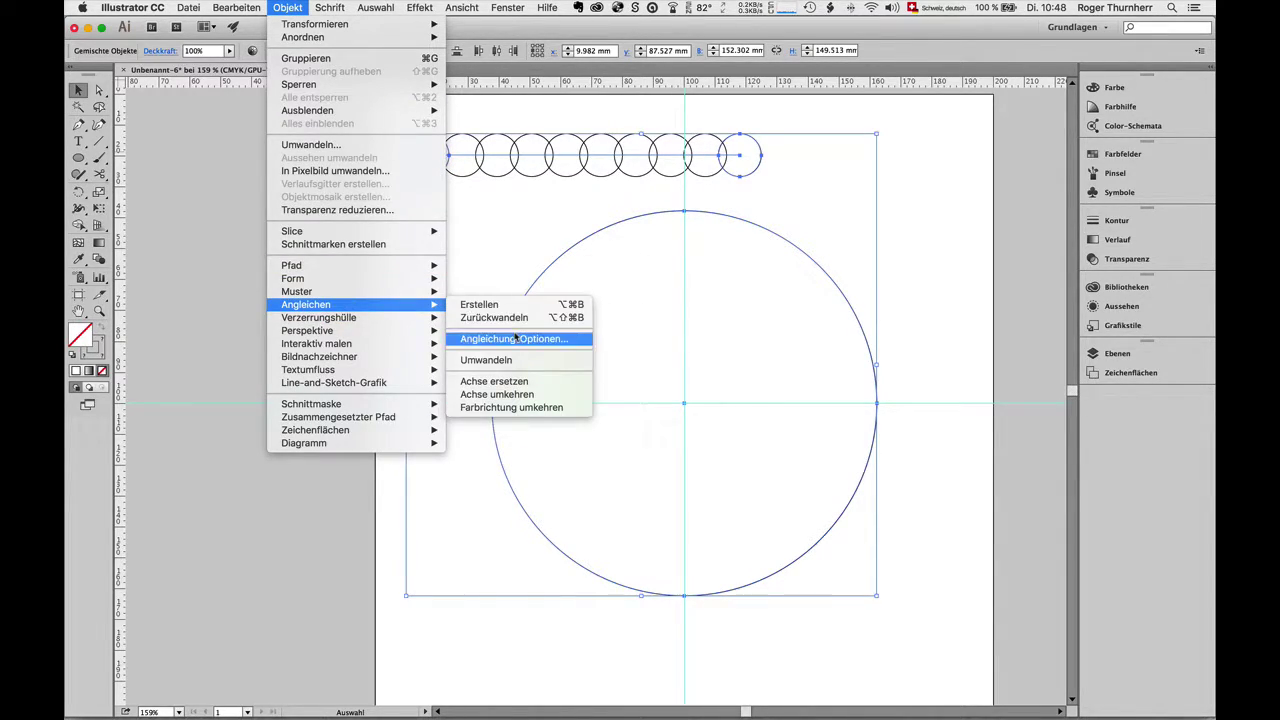
- Replace the blend's spine with the large circle and cut the circle open at its top anchor
click(555, 386)
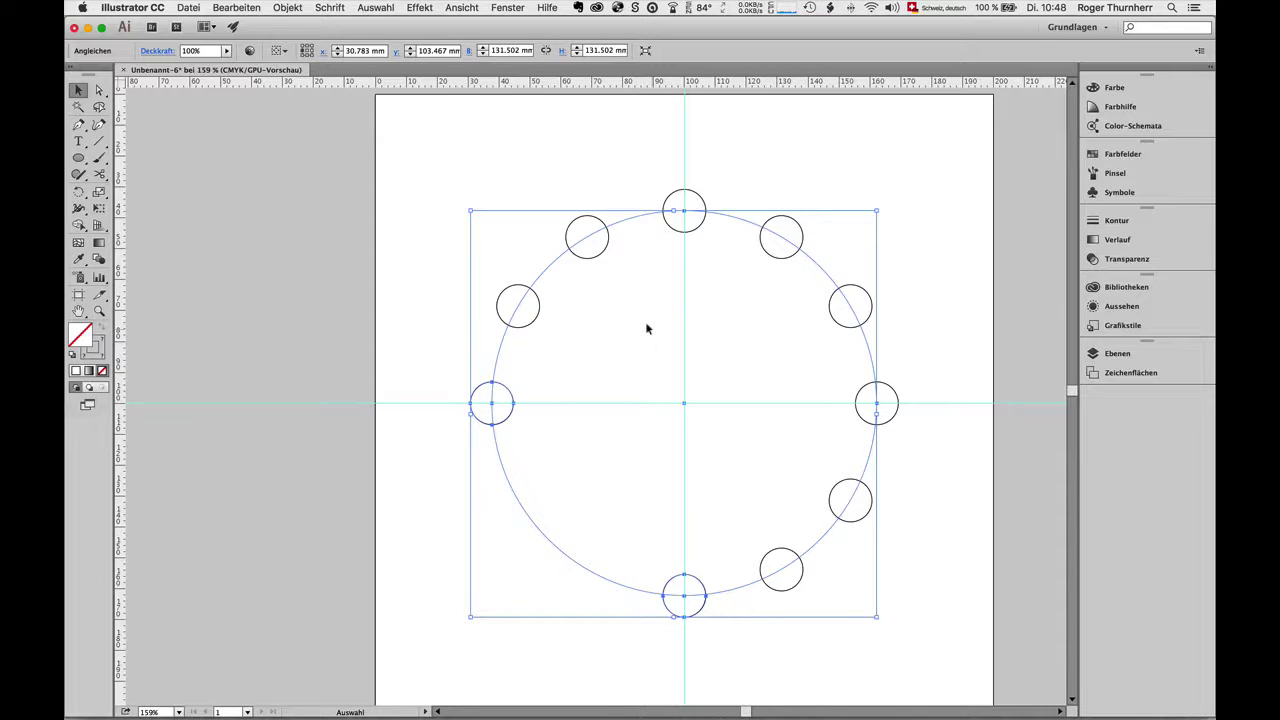
click(99, 175)
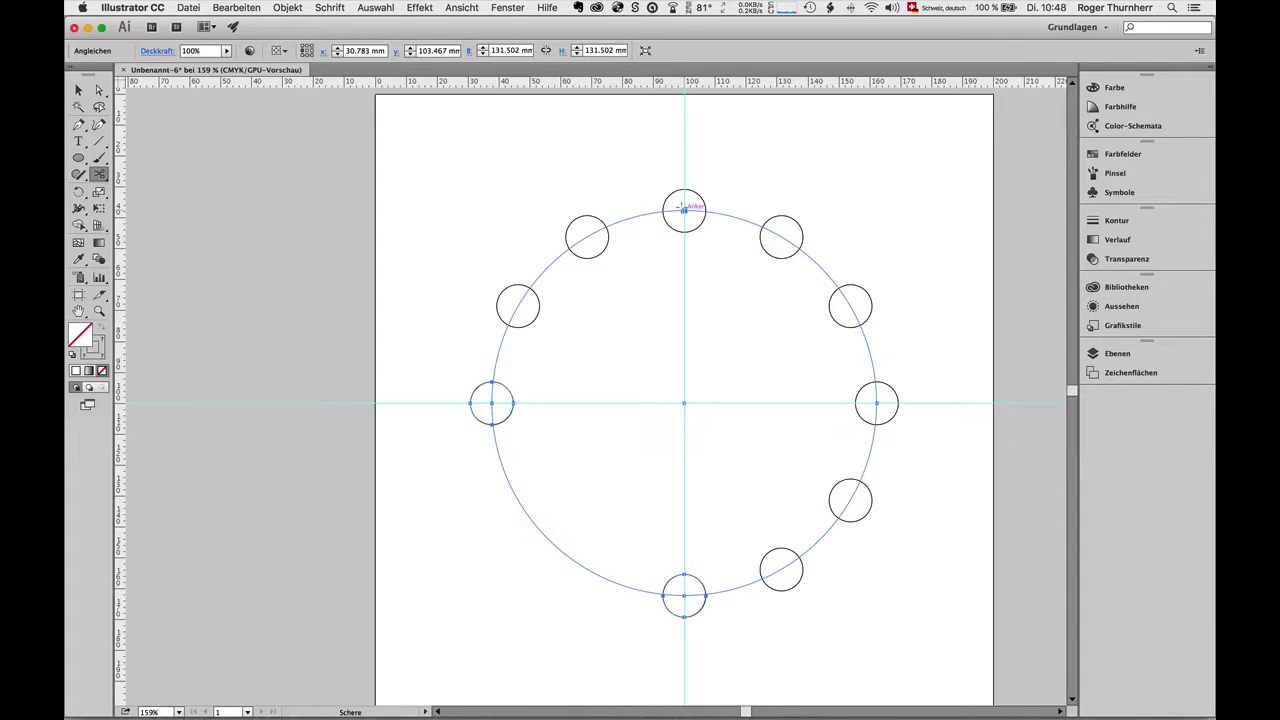
click(683, 208)
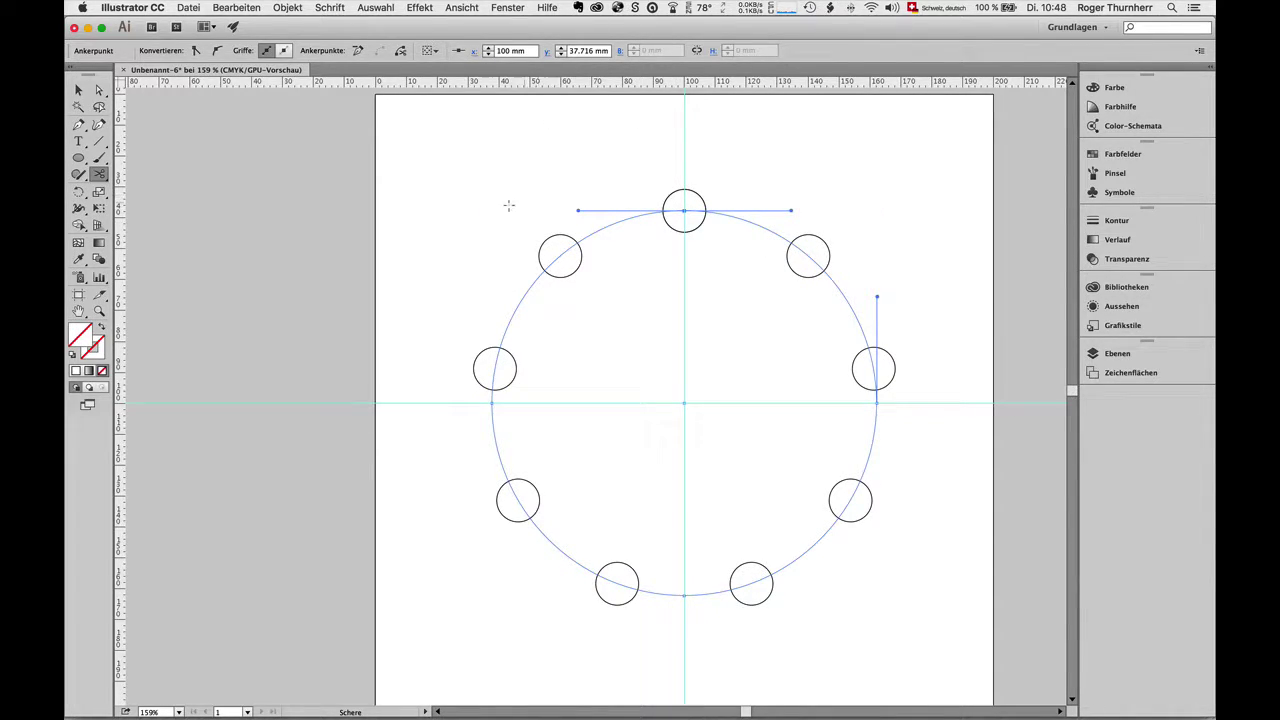
click(294, 5)
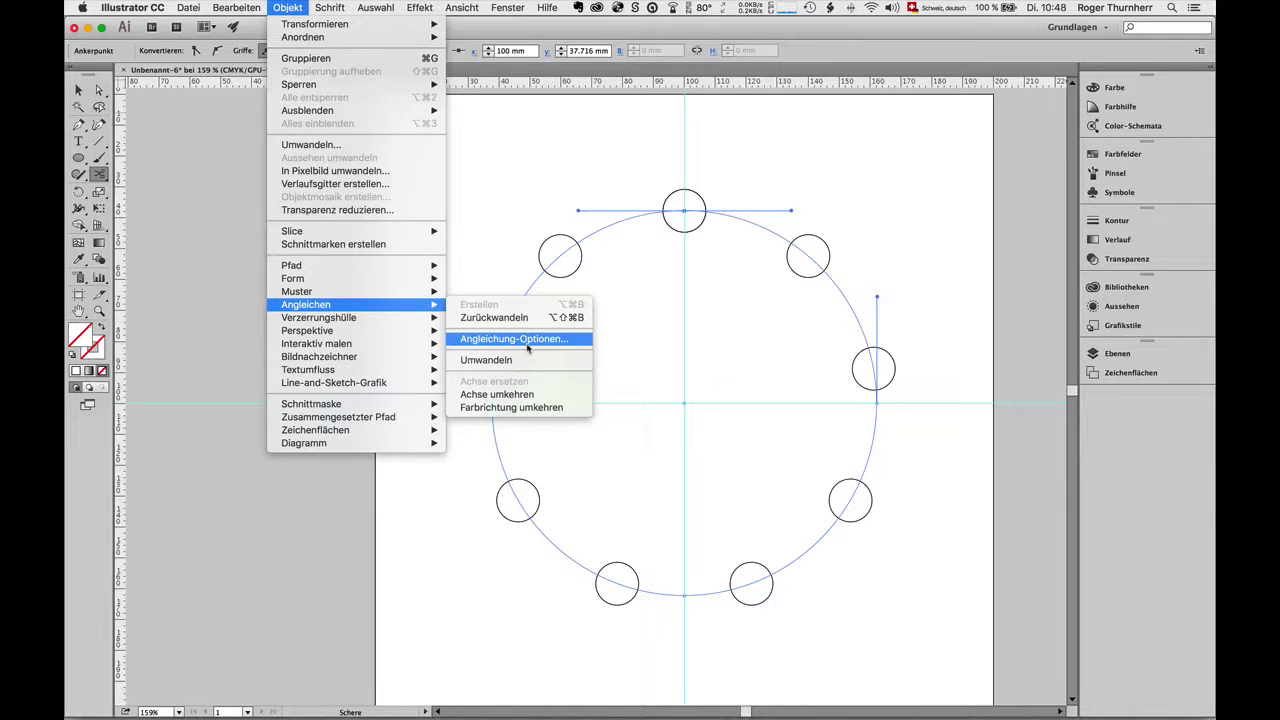
- Set the blend options to 100 specified steps with preview enabled
click(527, 343)
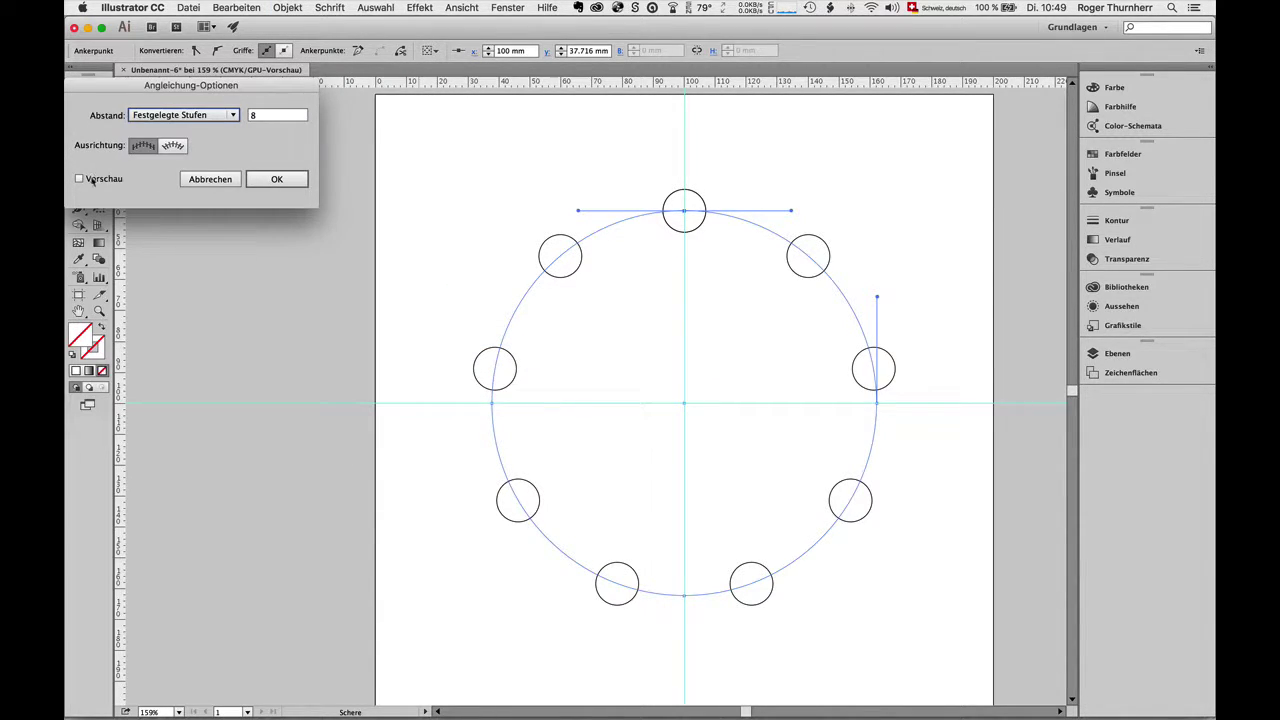
click(100, 180)
click(274, 115)
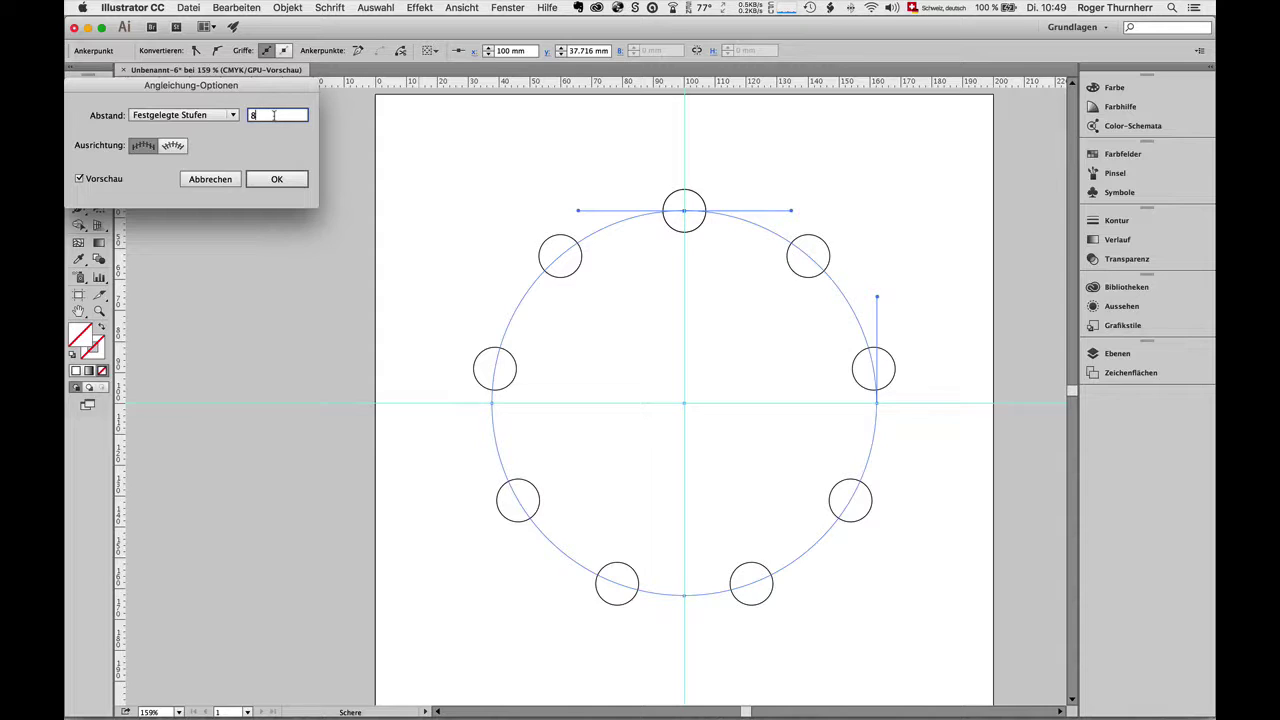
key(Up)
key(Up)
key(Up)
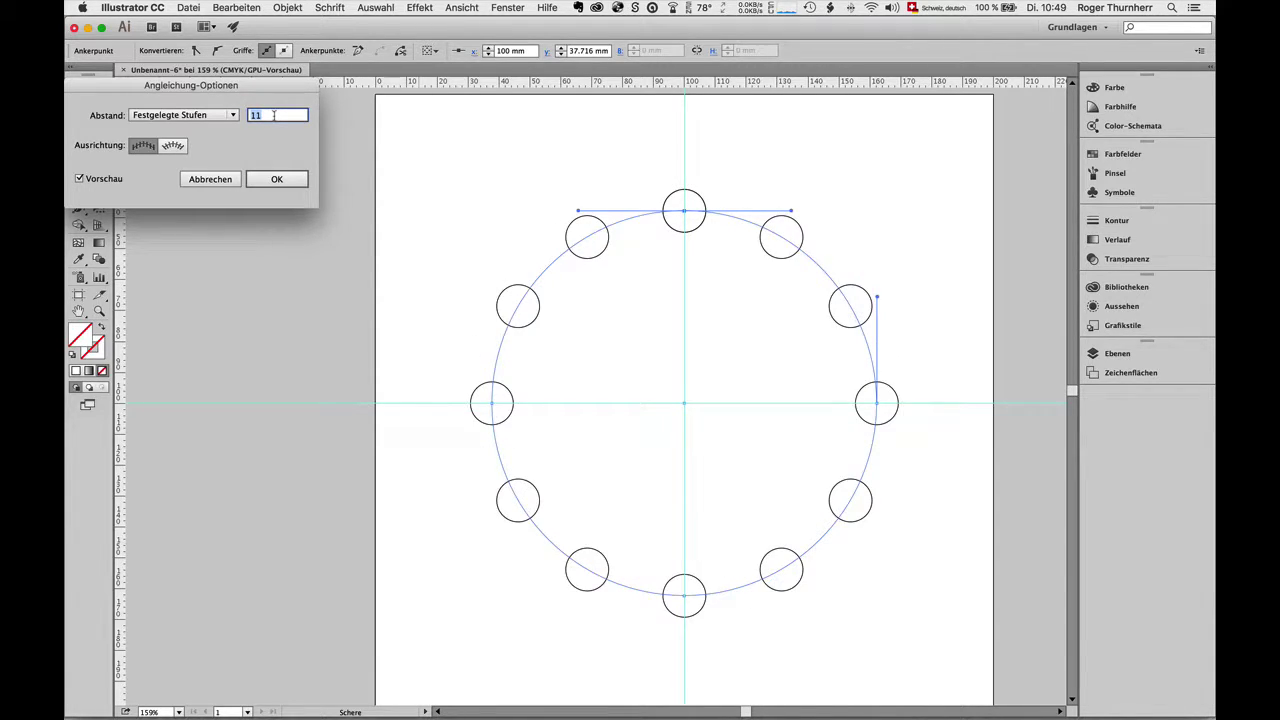
key(Up)
key(Down)
key(Down)
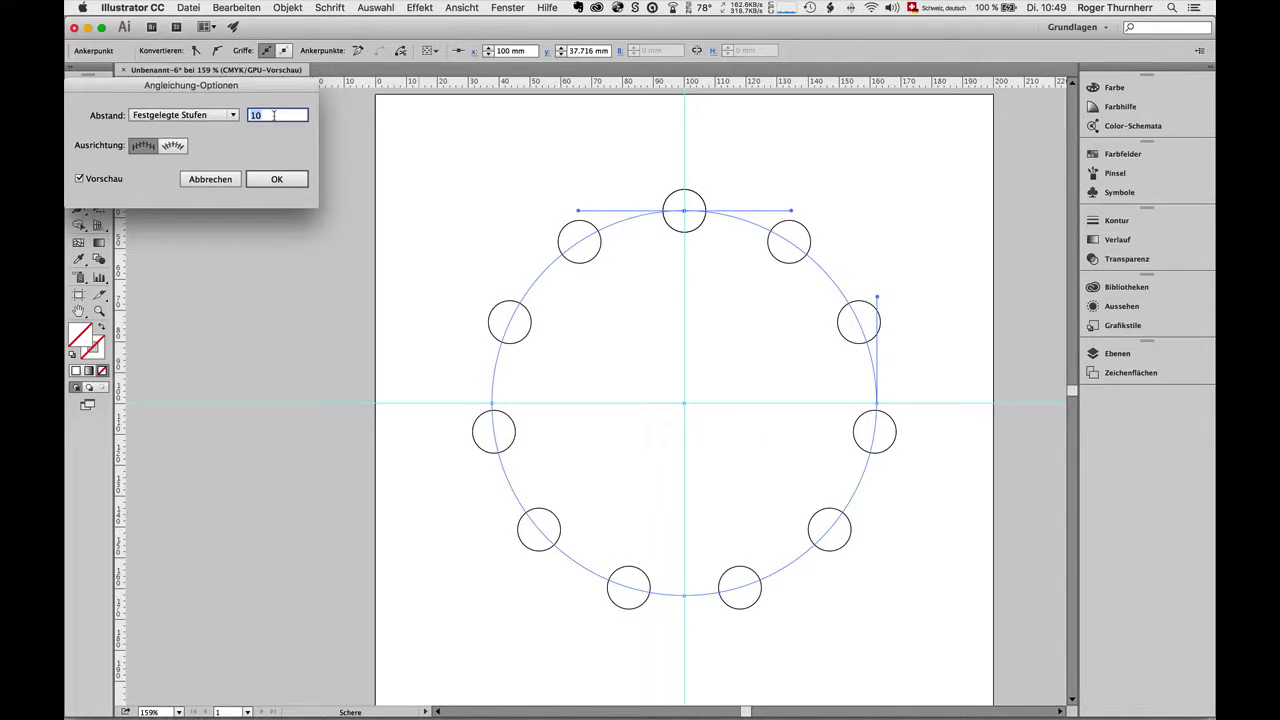
key(shift+Up)
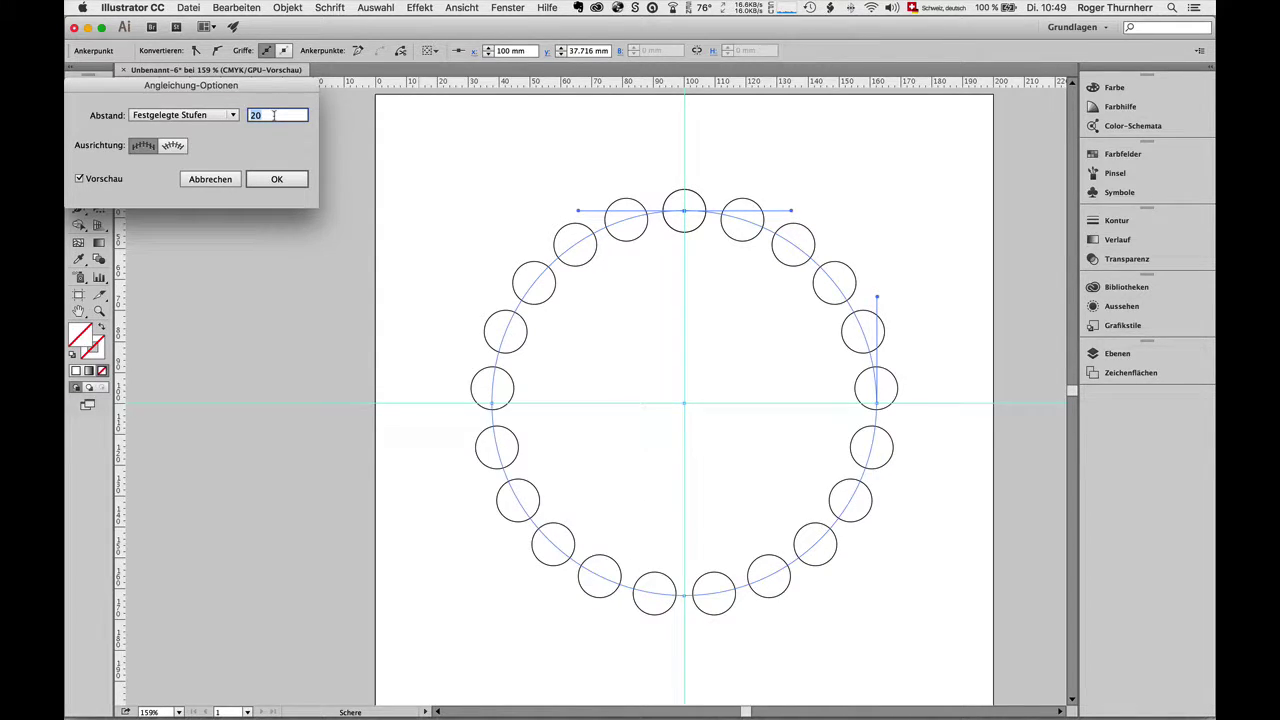
key(shift+Up)
key(shift+Up)
key(shift+Up)
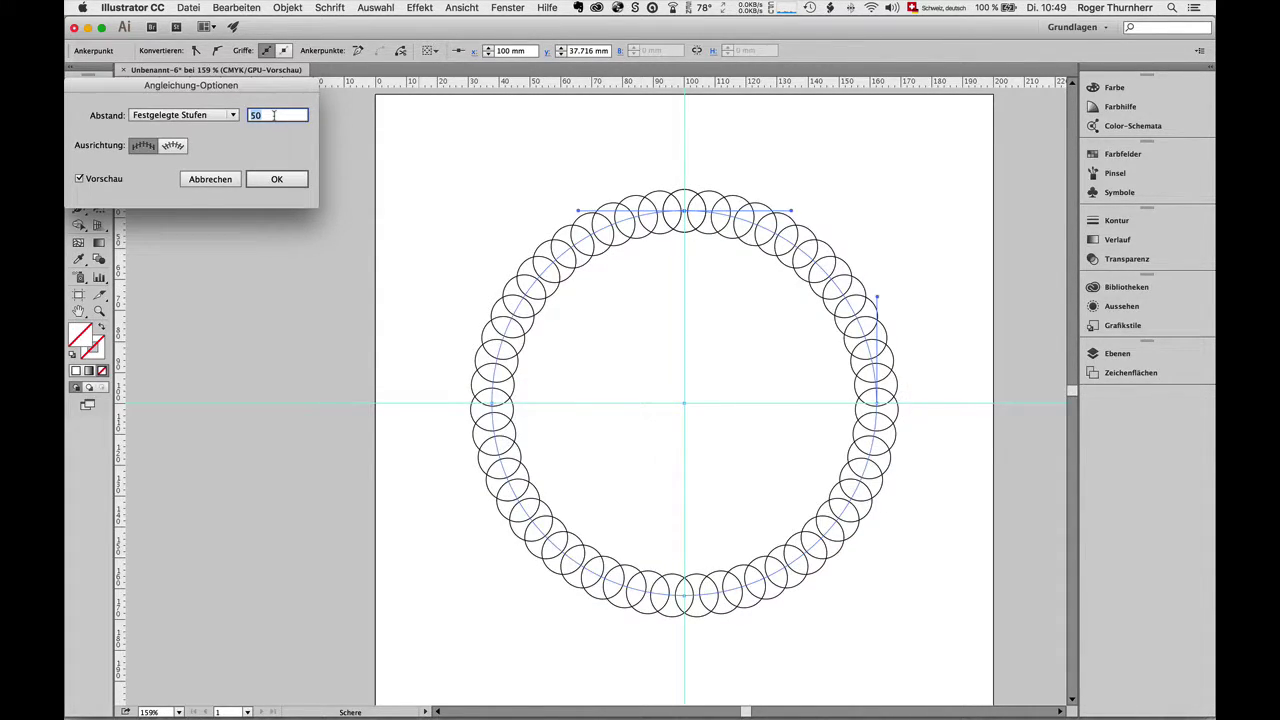
key(shift+Up)
key(shift+Up)
key(shift+Up)
key(shift+Up)
key(shift+Up)
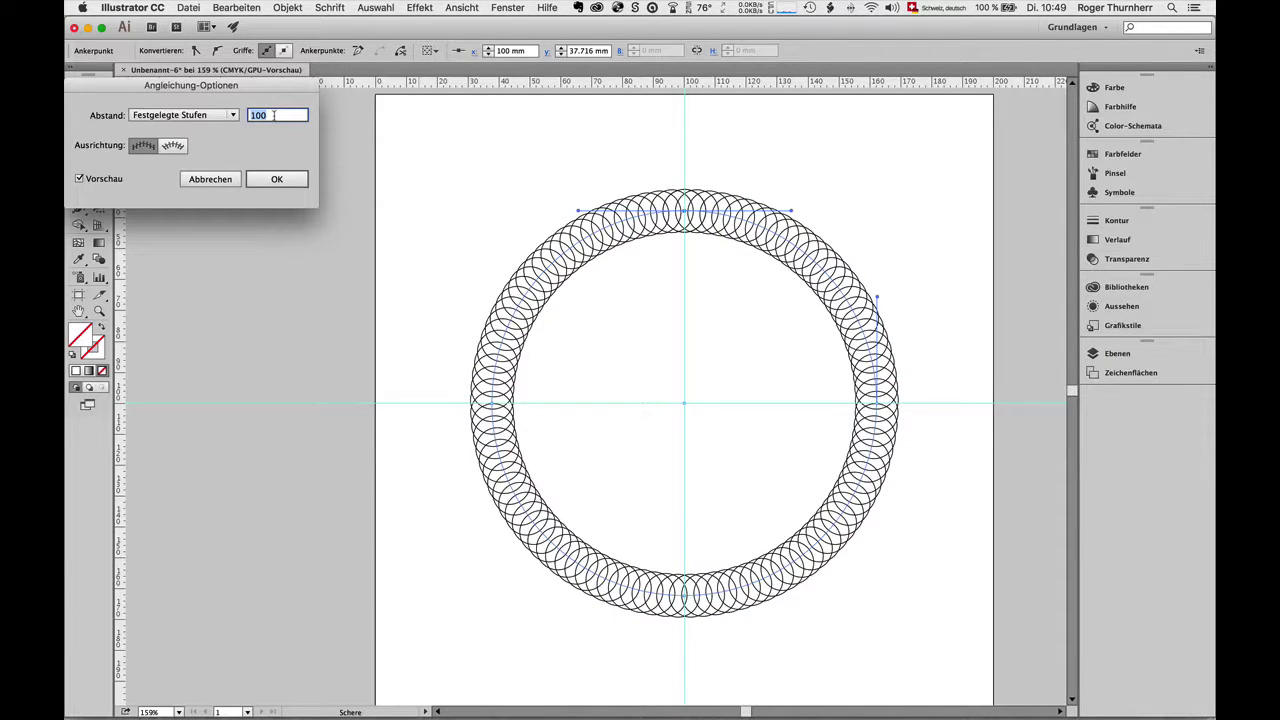
click(277, 179)
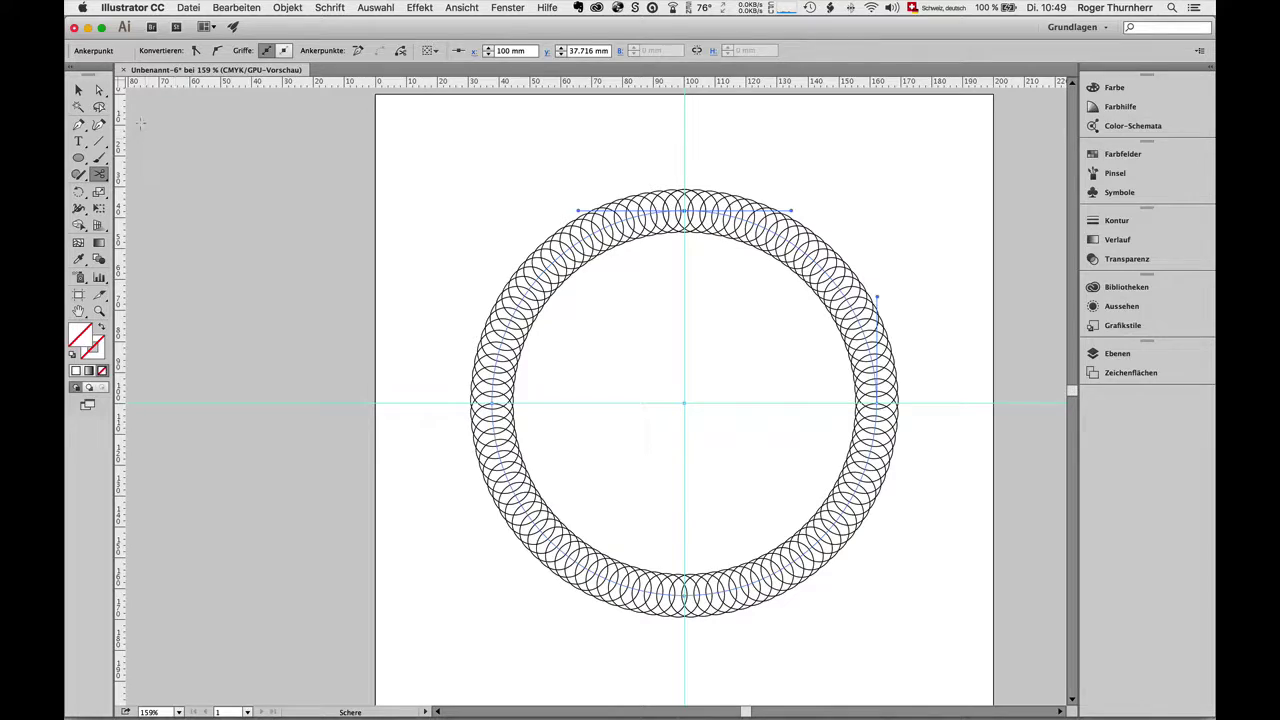
- Deselect the ring and draw a tall ellipse near the top-left with a black 0.5 pt outline
key(v)
click(348, 142)
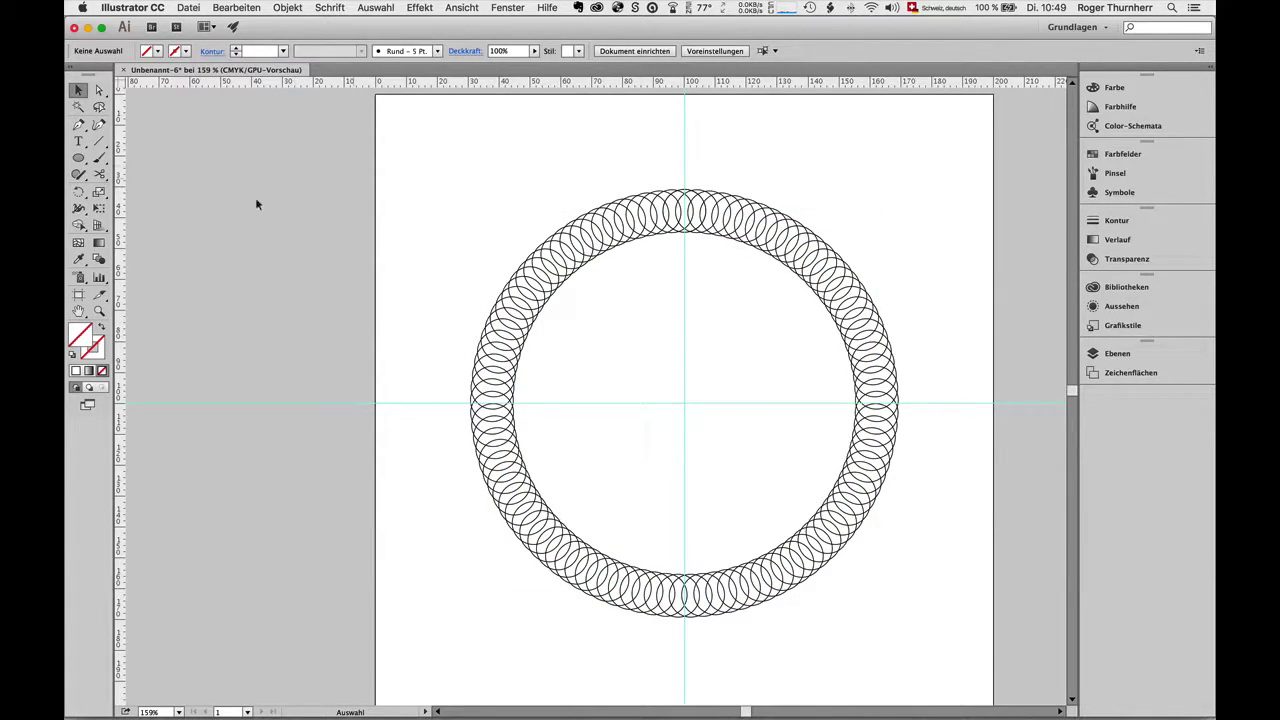
click(78, 157)
drag(401, 119, 441, 198)
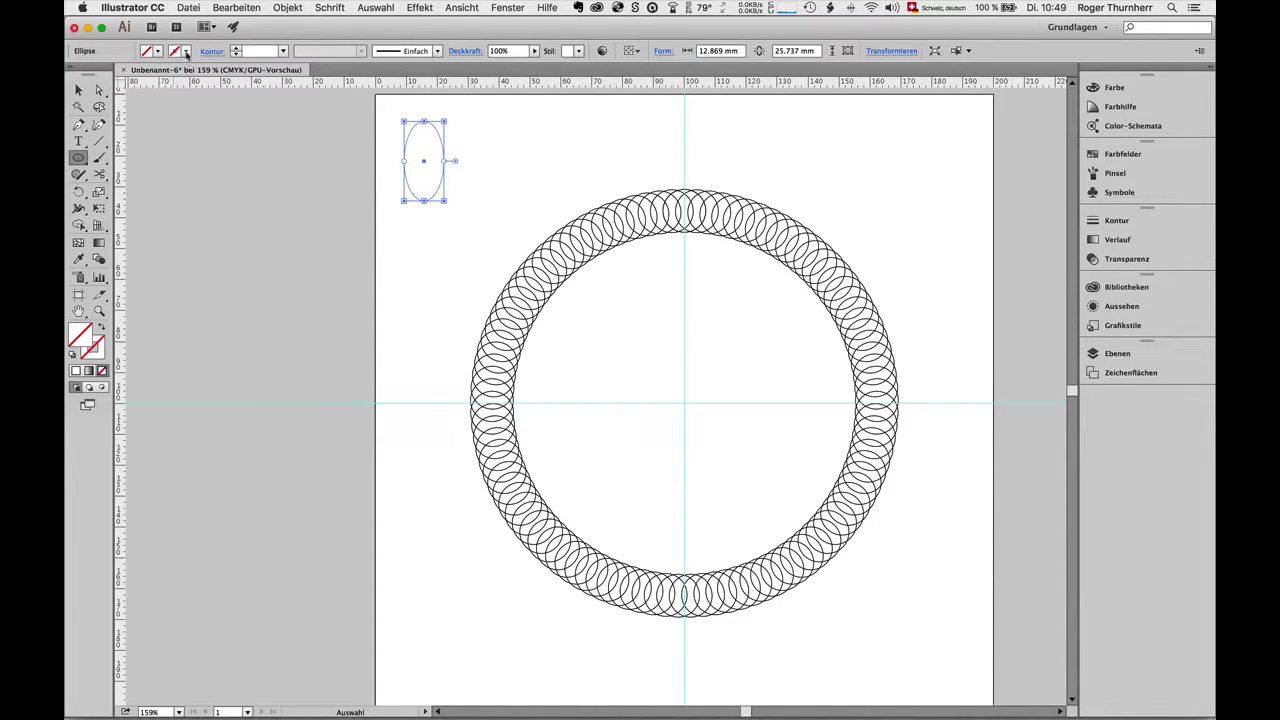
click(185, 50)
click(101, 75)
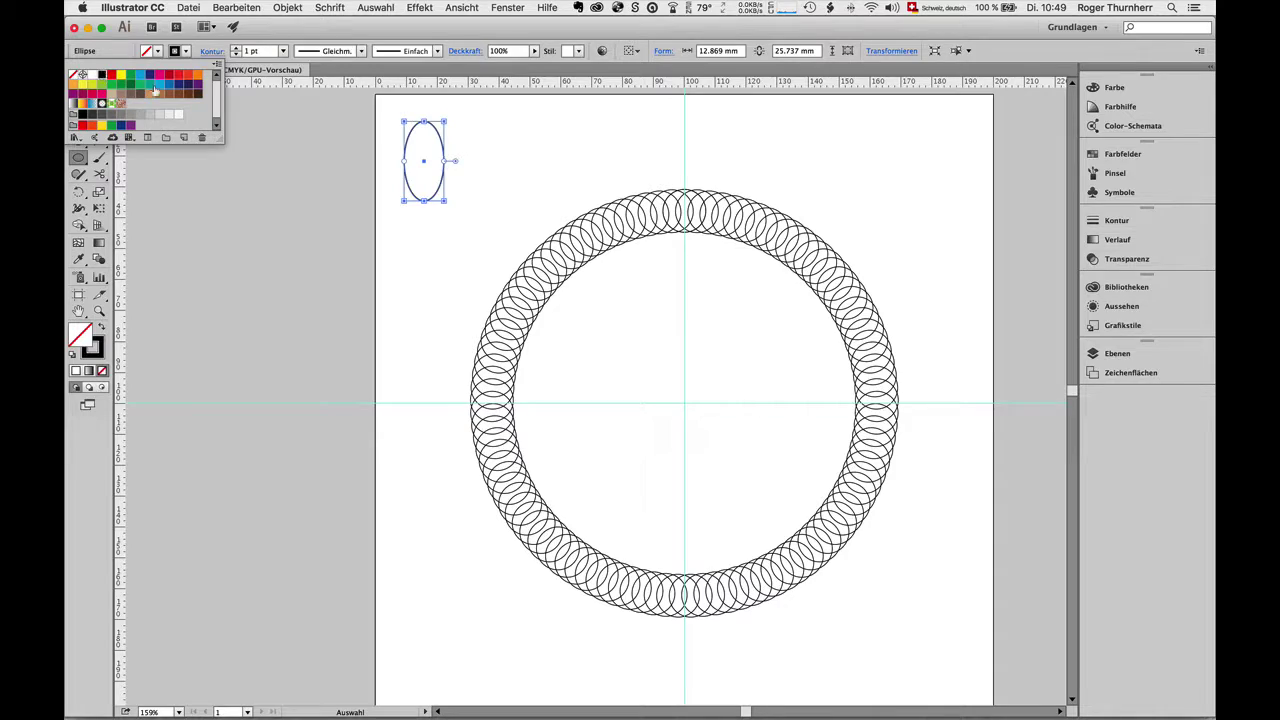
click(283, 51)
click(283, 51)
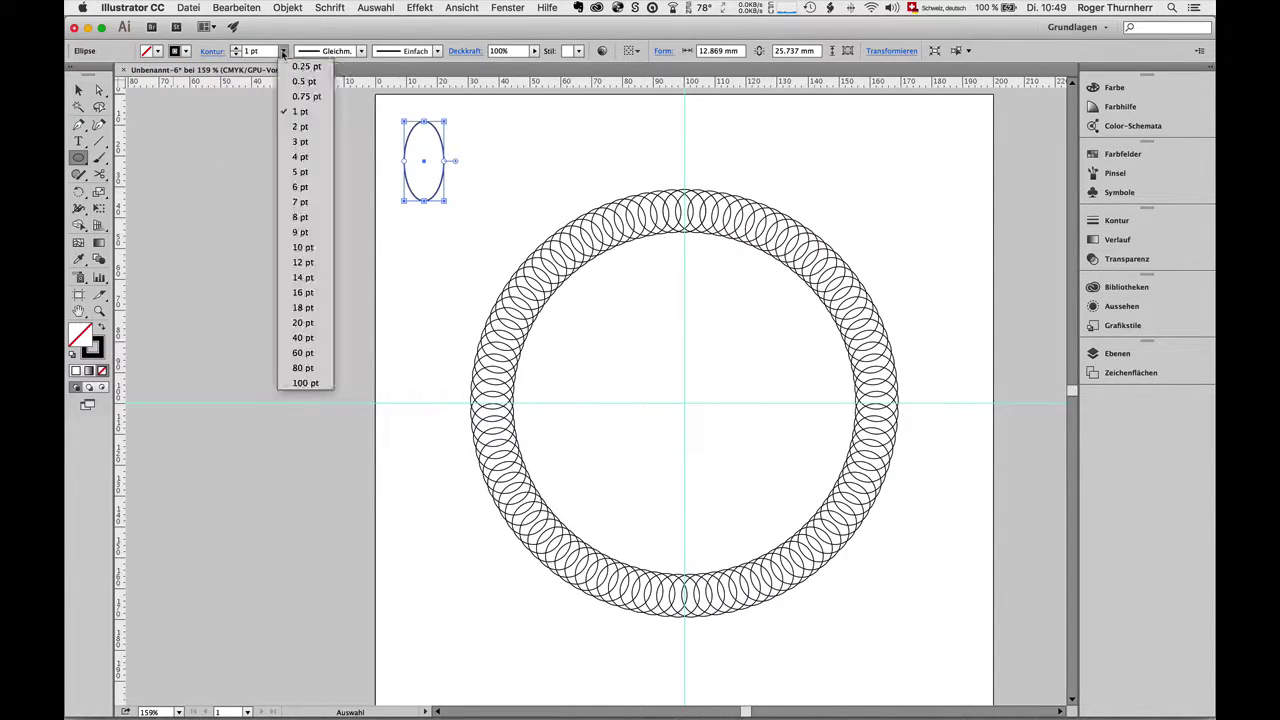
click(300, 103)
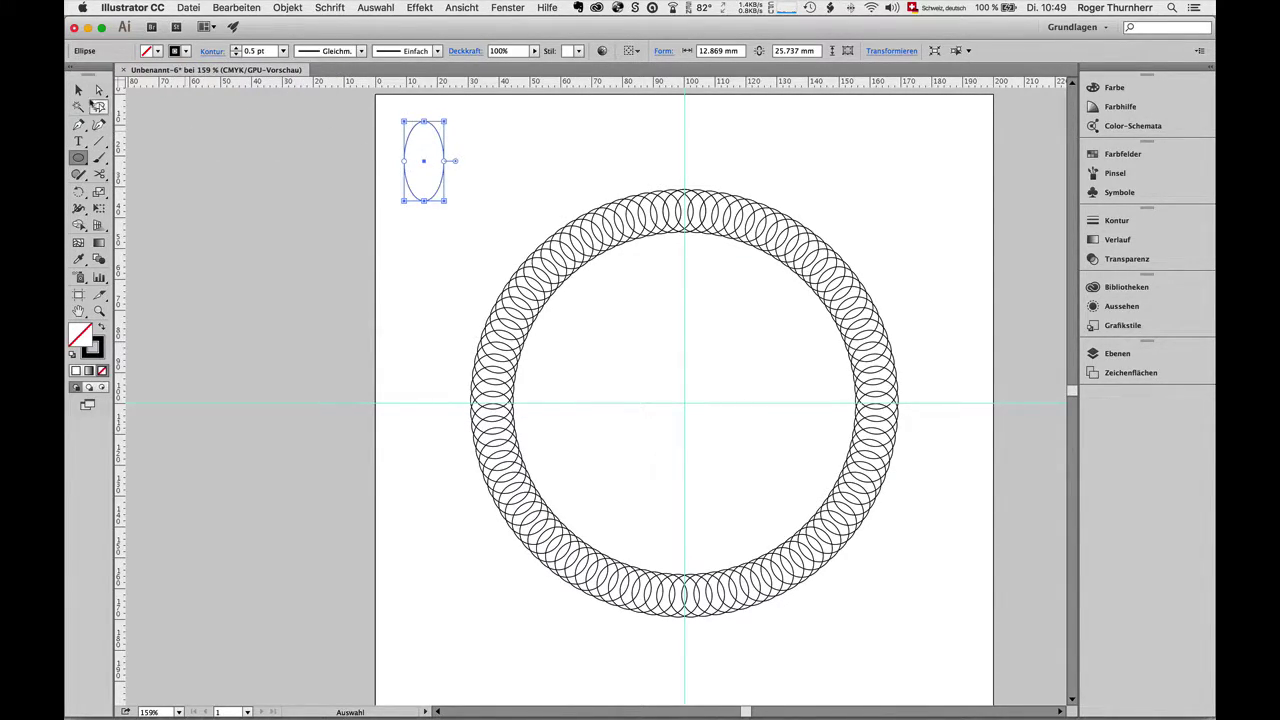
- Place a copy of the ellipse further right and select both ellipses
click(78, 90)
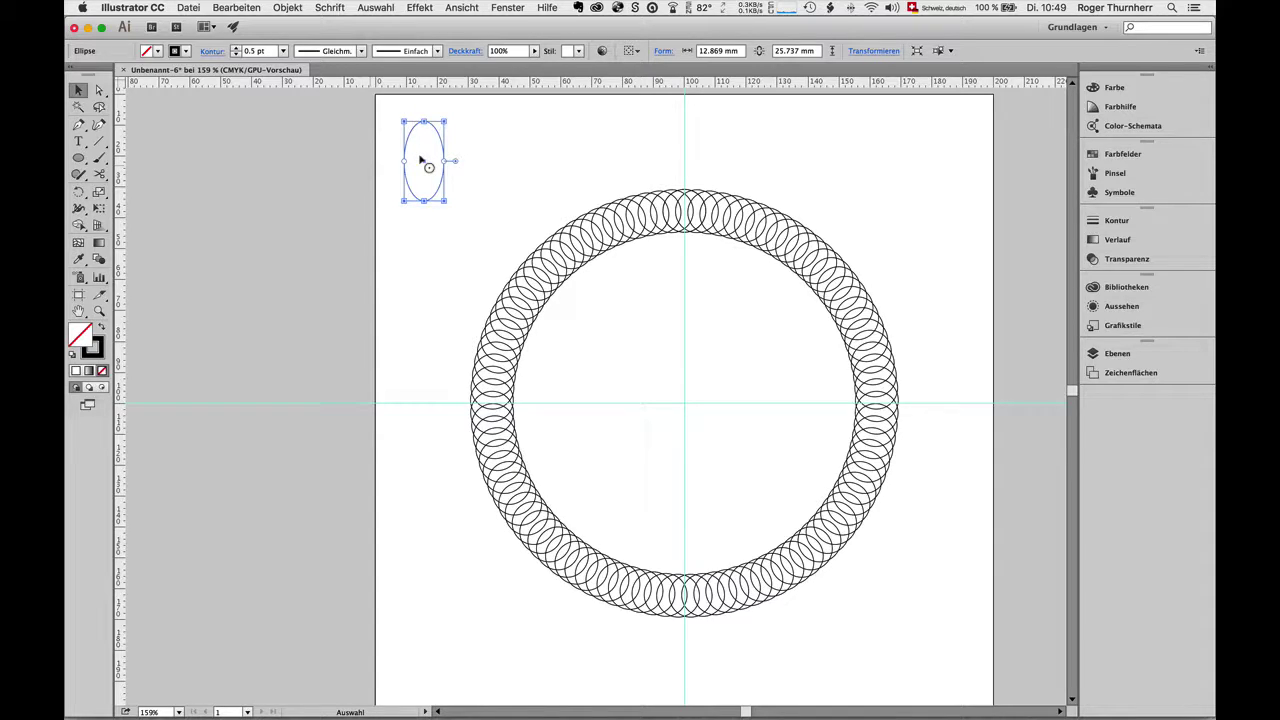
drag(420, 163, 766, 161)
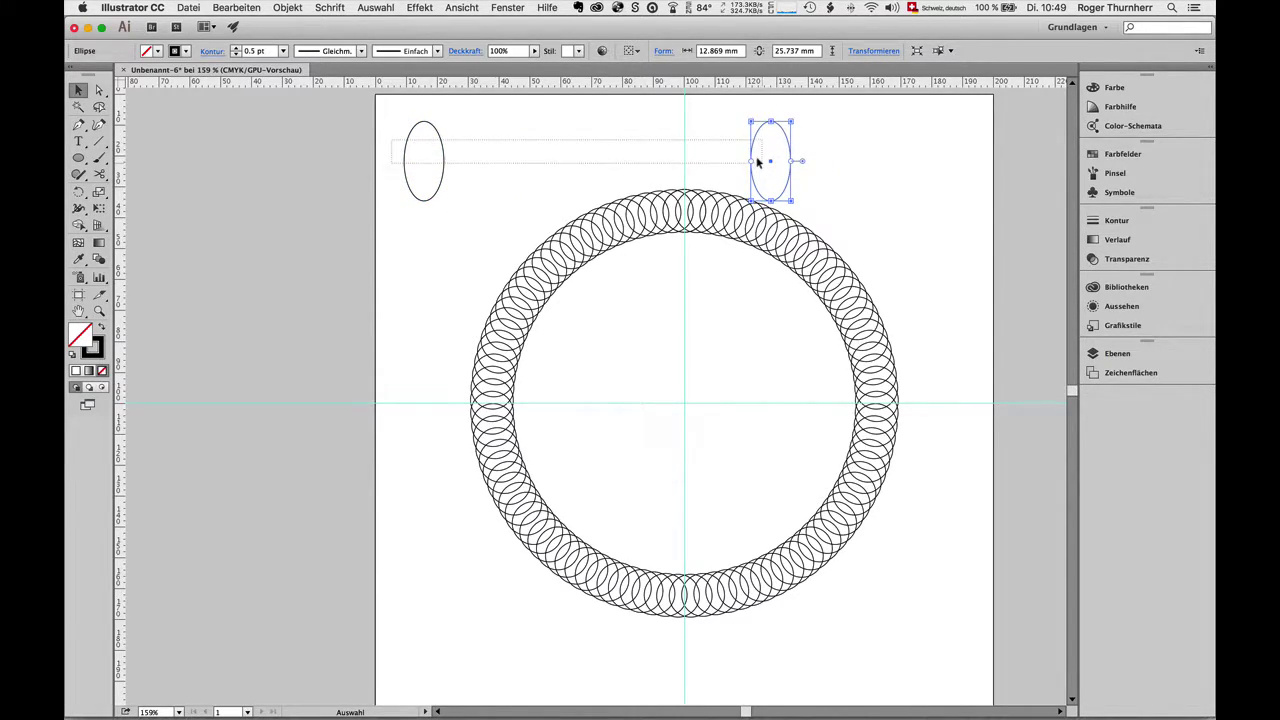
drag(388, 140, 764, 165)
click(292, 8)
mouse_move(306, 304)
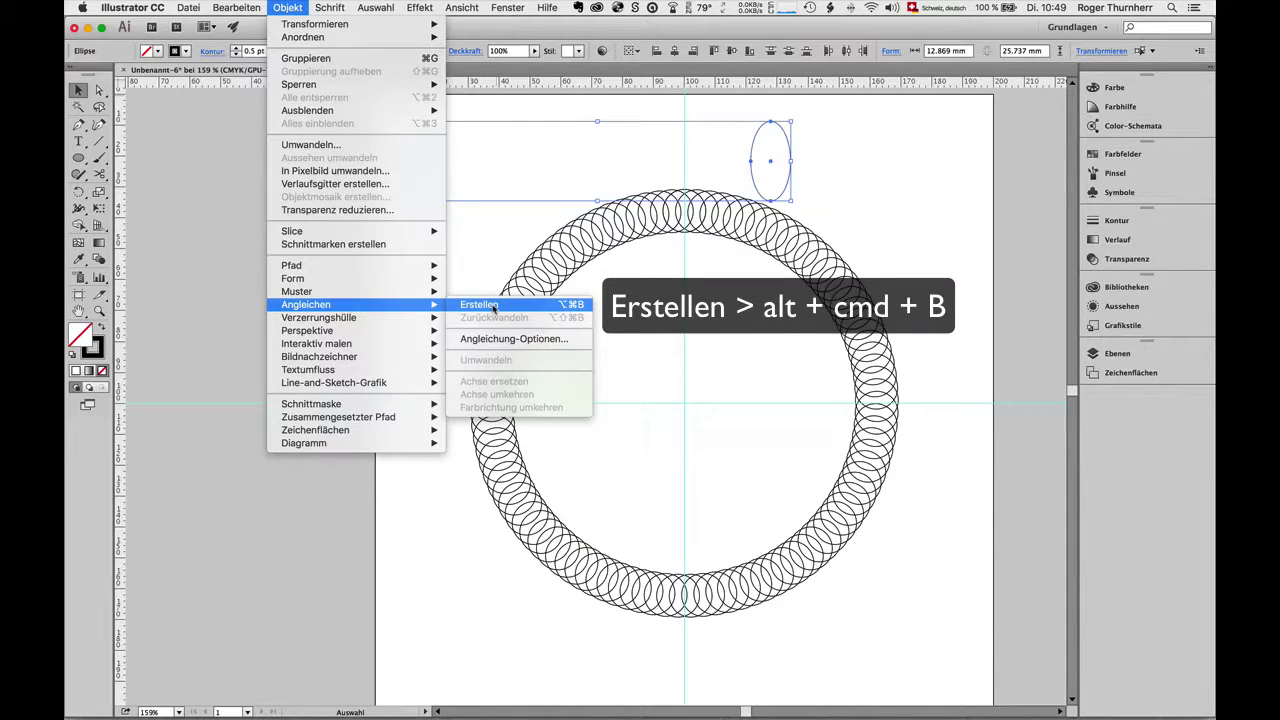
- Blend the two ellipses into a row and draw a 181.367 × 156.708 mm ellipse around the ring
click(493, 305)
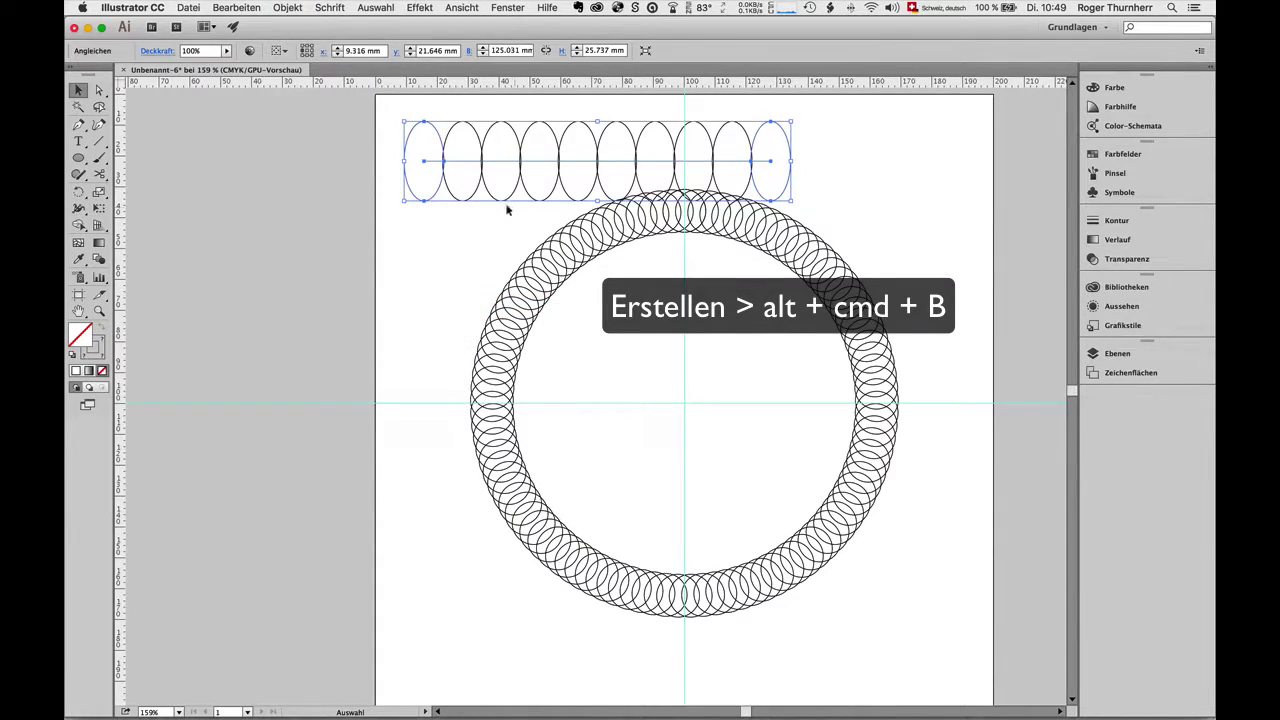
click(78, 157)
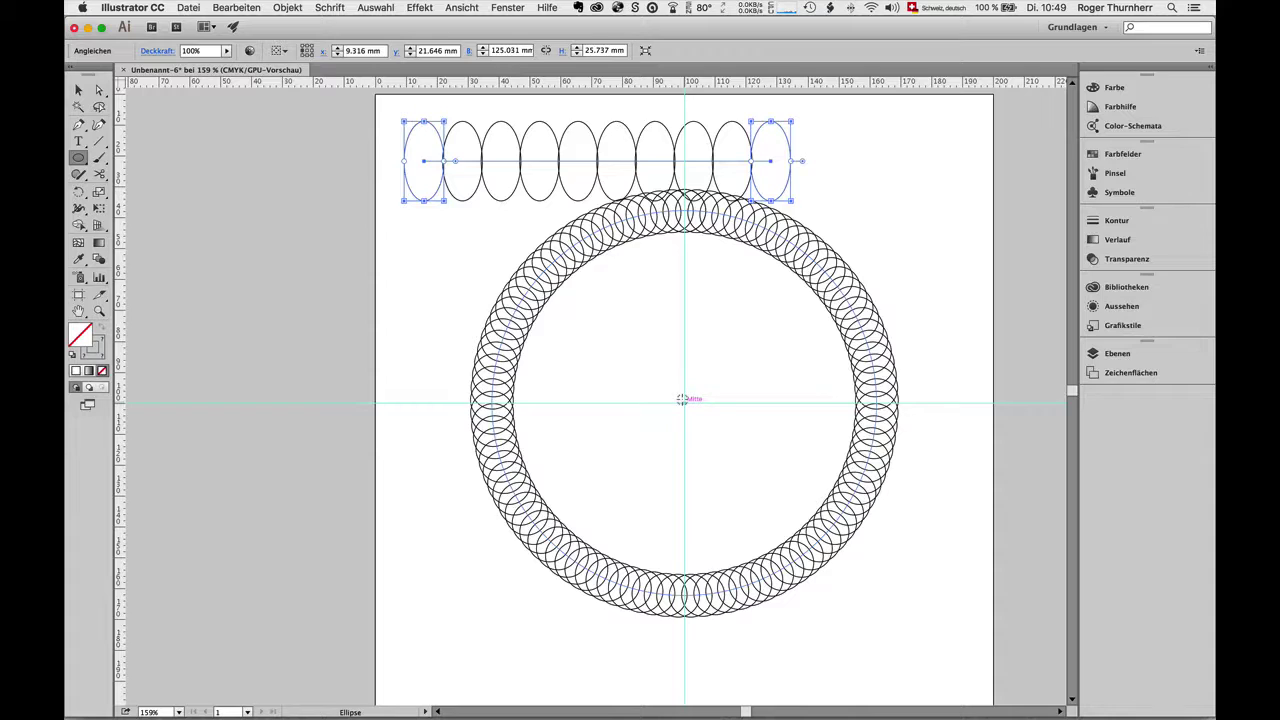
mouse_move(682, 399)
mouse_down()
mouse_move(420, 157)
mouse_move(400, 157)
mouse_up()
key(v)
- Select the large ellipse together with the ellipse blend
click(398, 320)
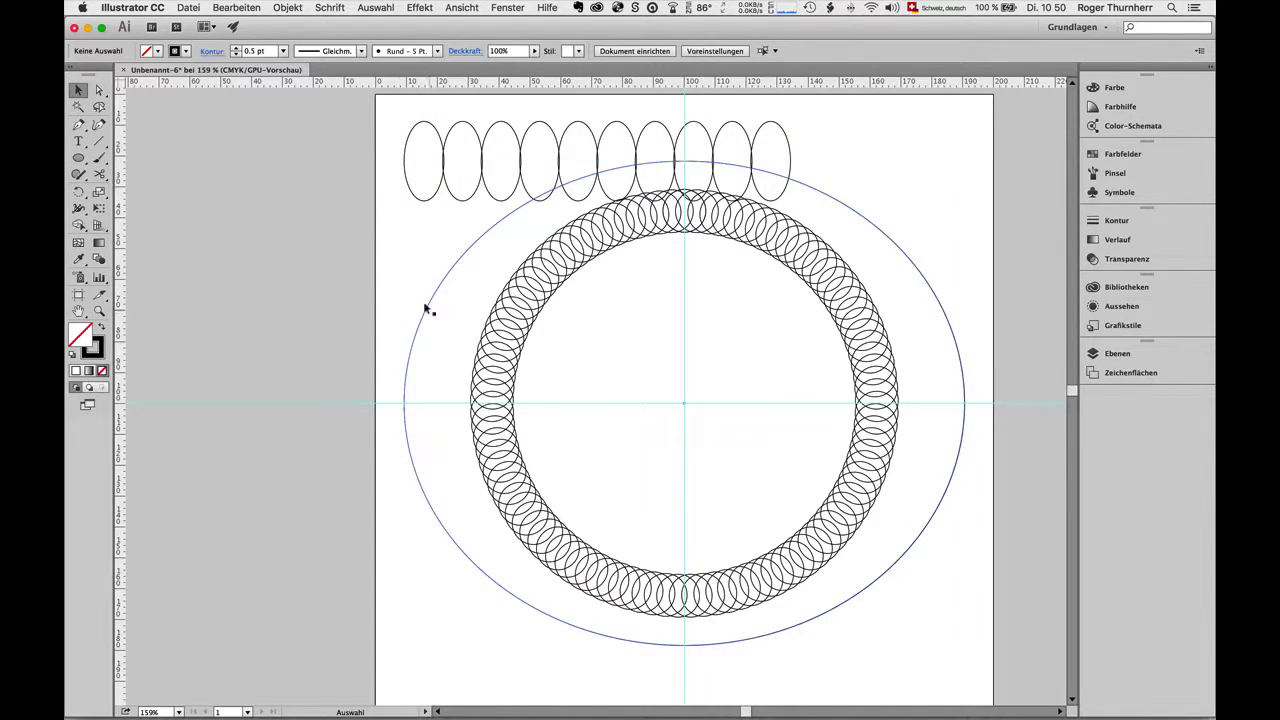
click(425, 302)
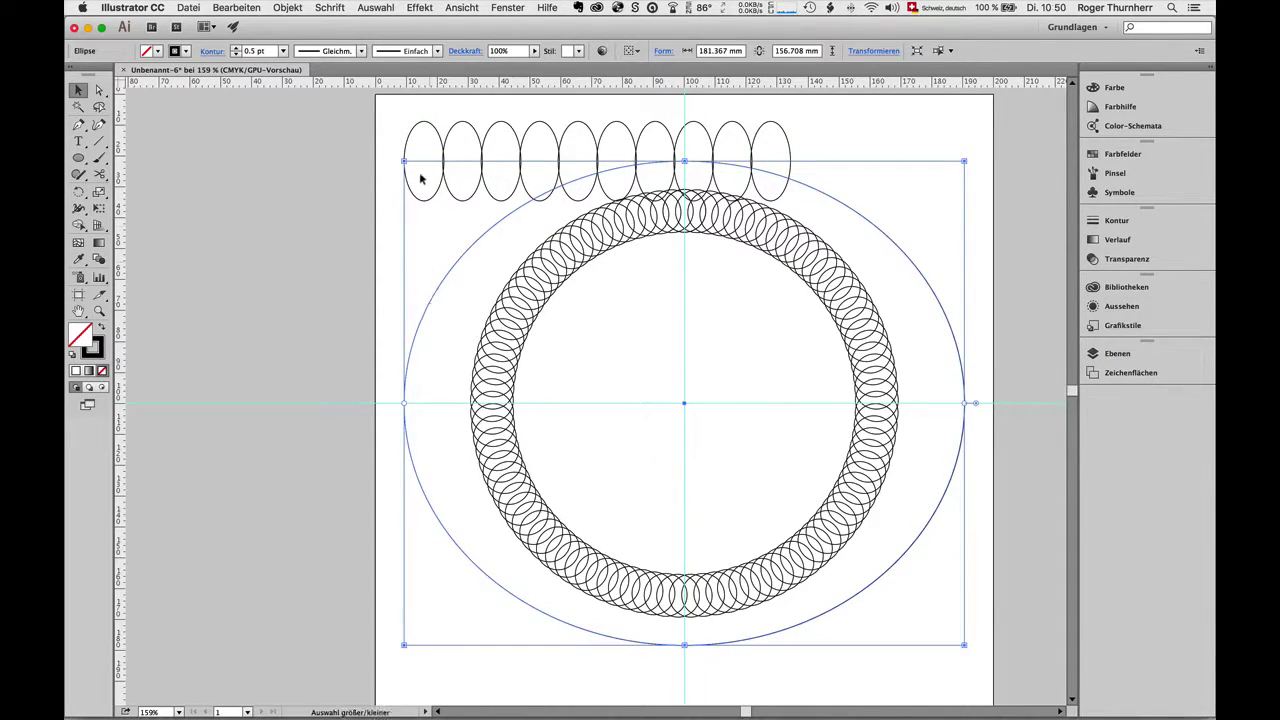
shift+click(433, 133)
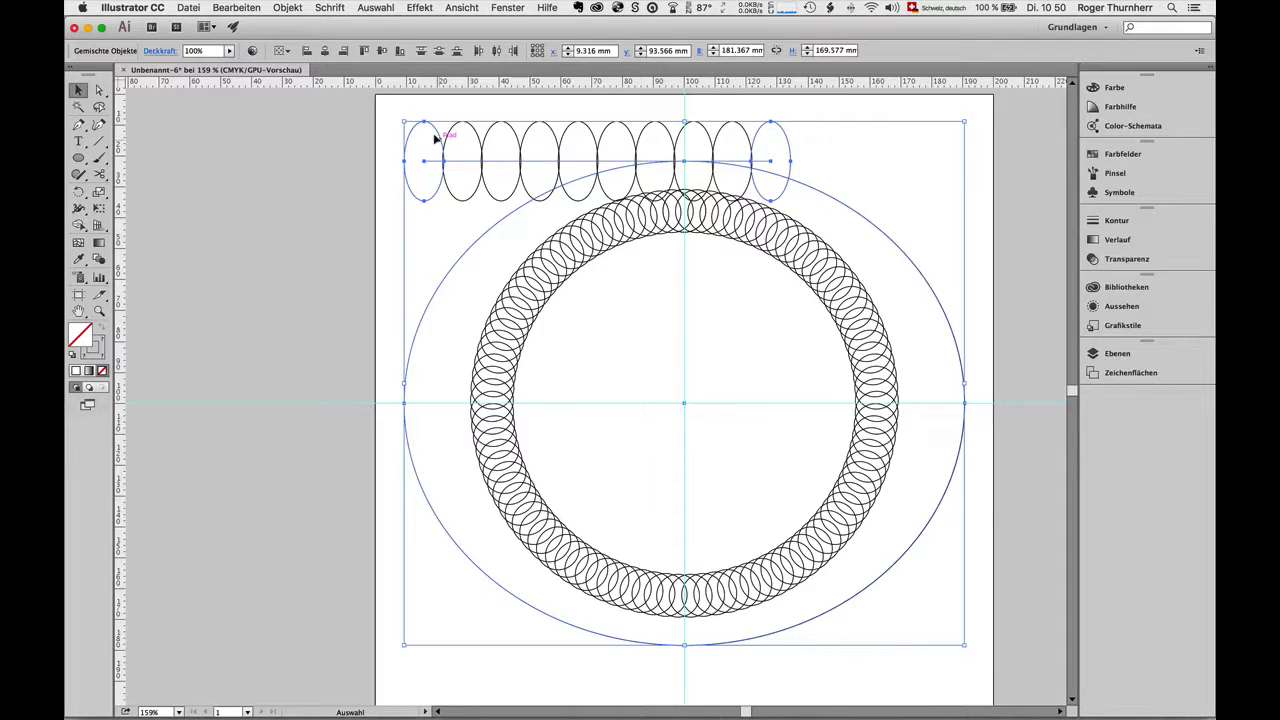
click(288, 7)
mouse_move(306, 304)
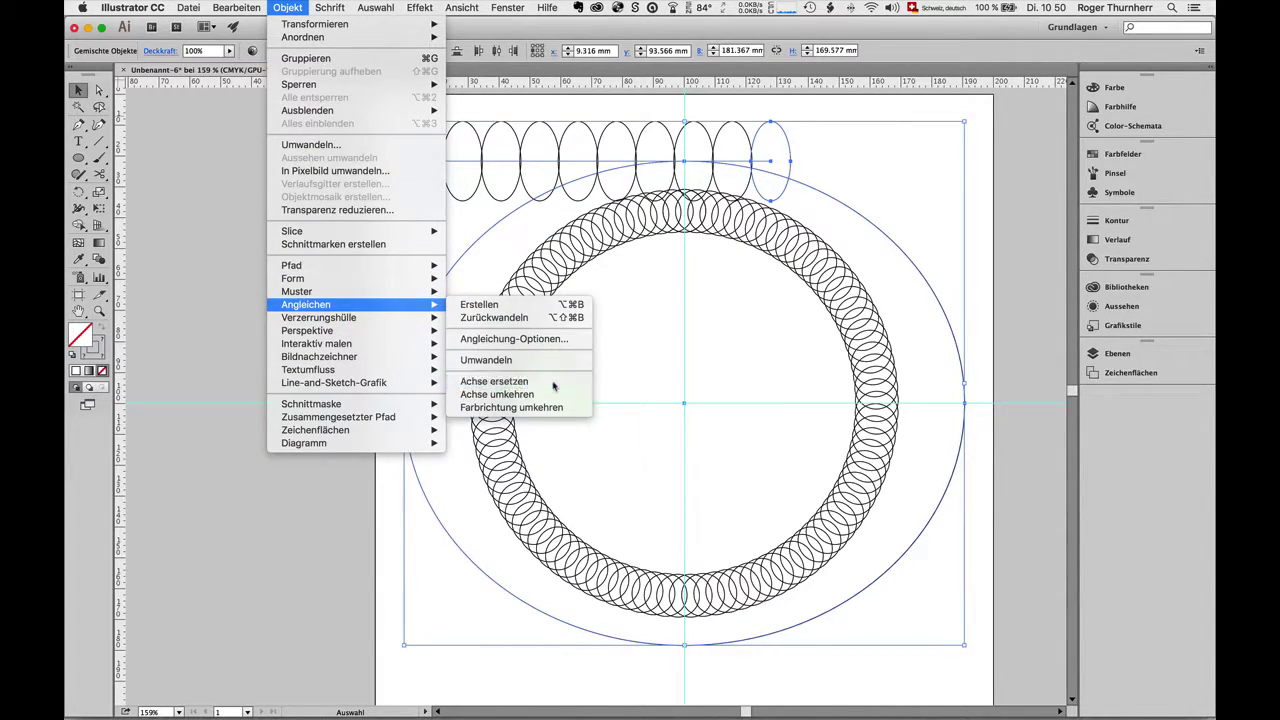
- Replace the ellipse blend's spine with the large ellipse and cut that ellipse at its top point
click(550, 381)
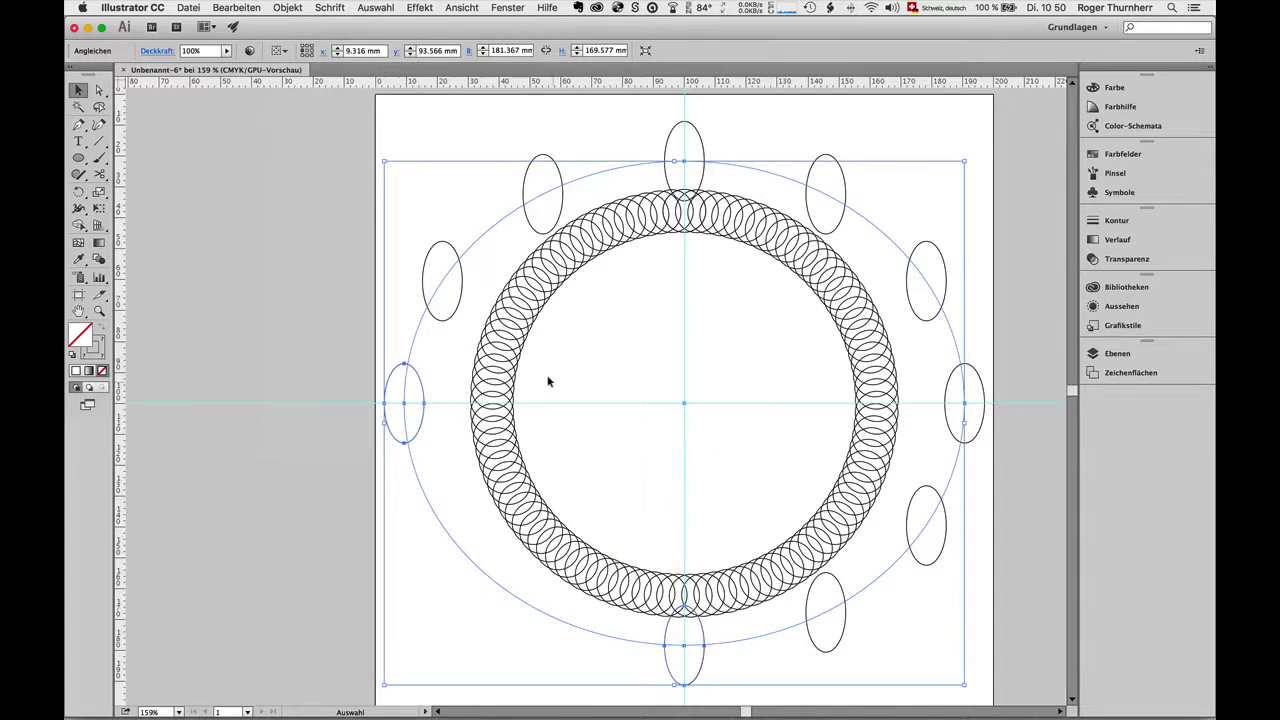
click(99, 174)
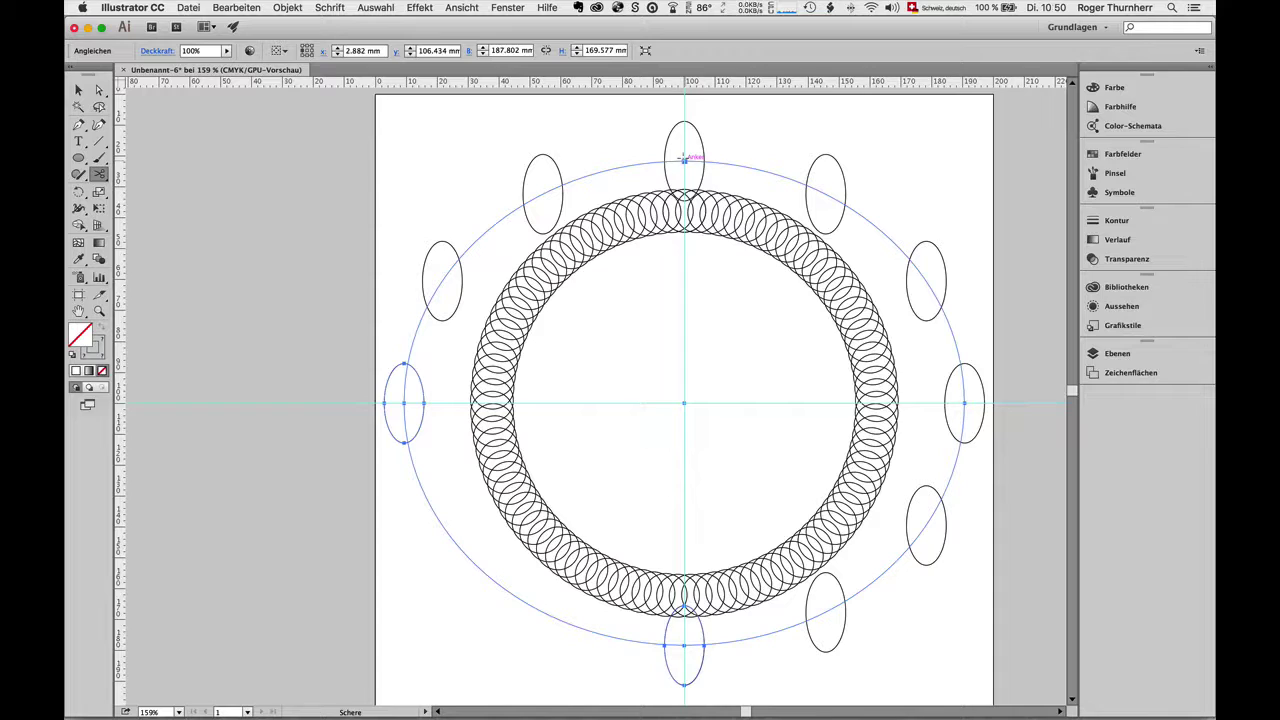
click(684, 157)
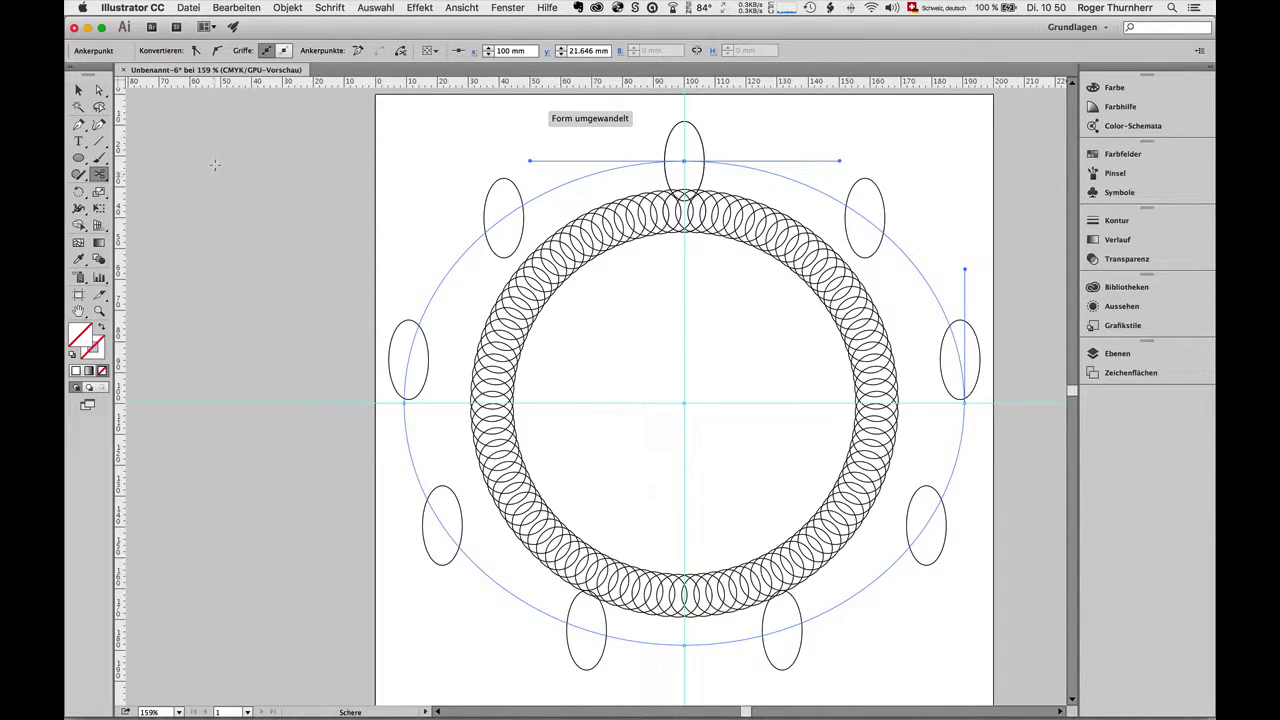
click(295, 7)
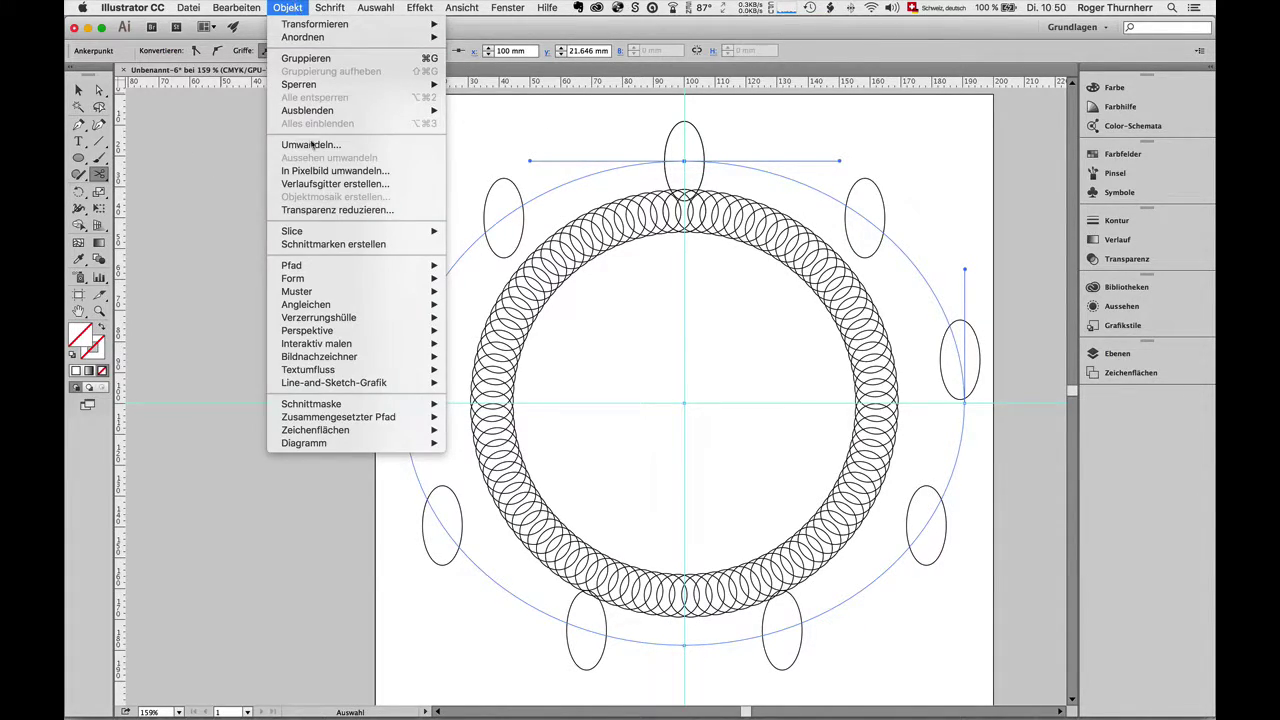
mouse_move(306, 304)
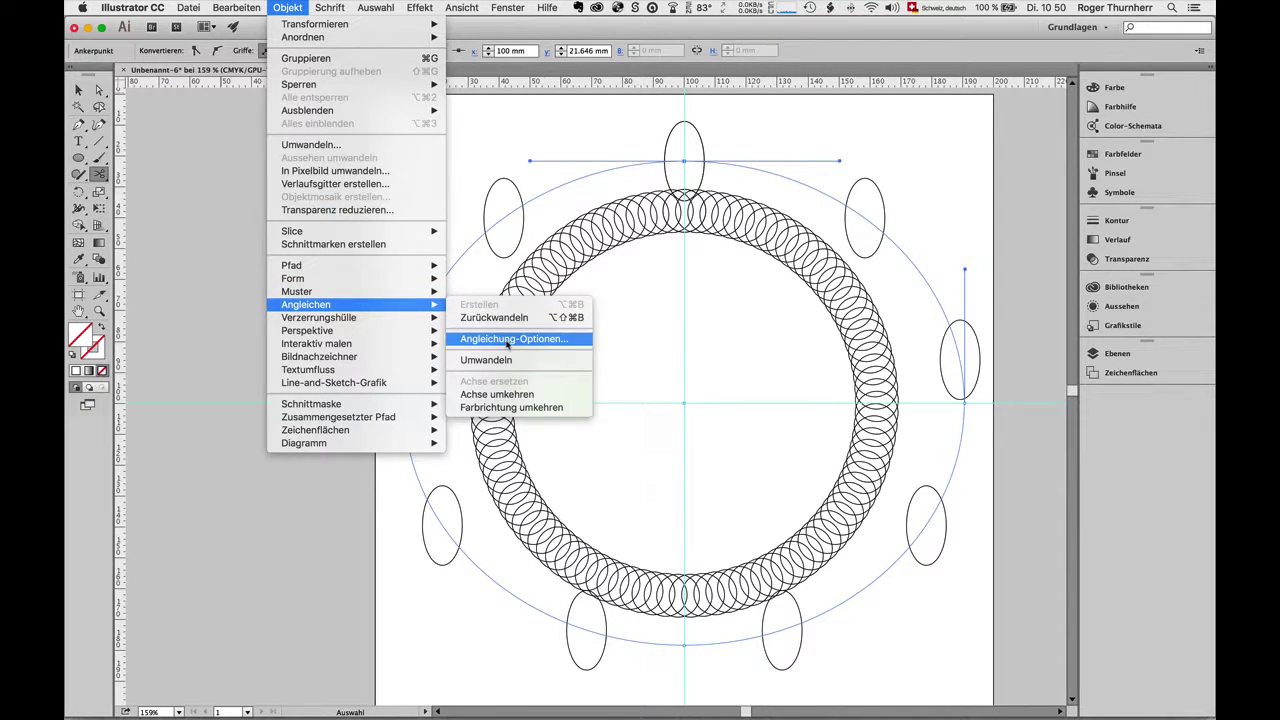
- Set the outer ellipse blend to 110 specified steps with preview on
click(505, 339)
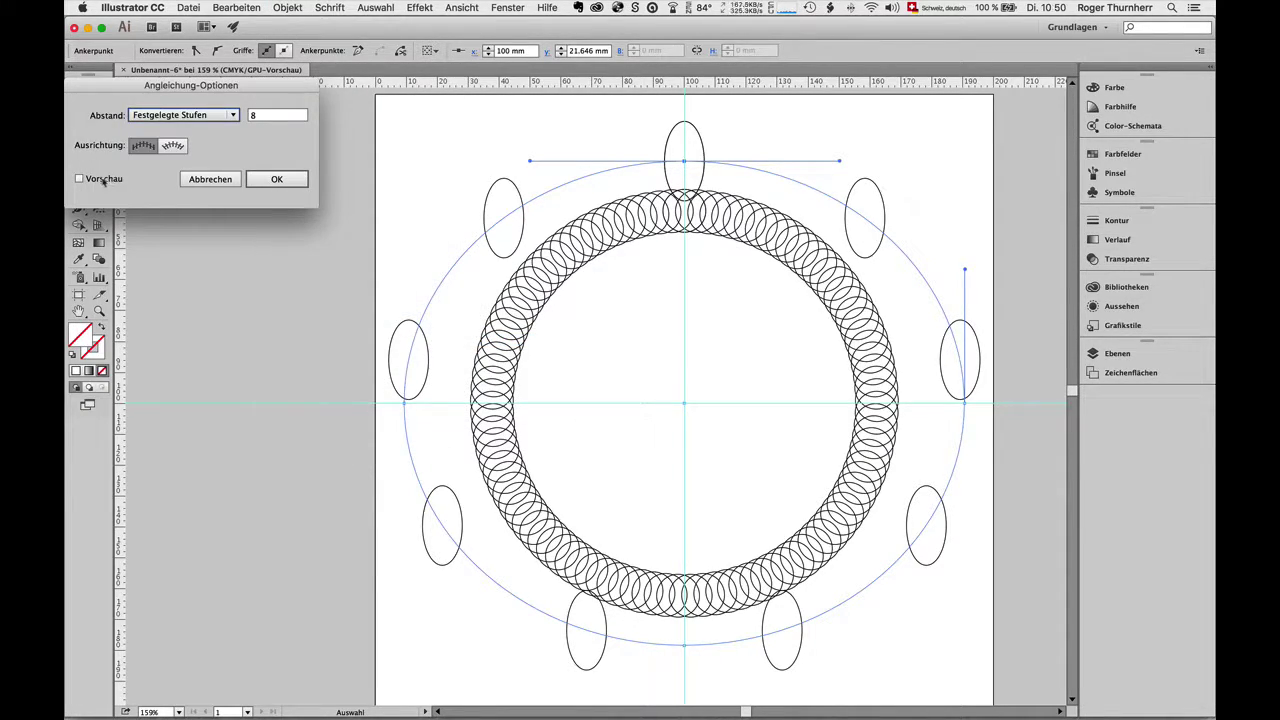
click(80, 178)
click(282, 116)
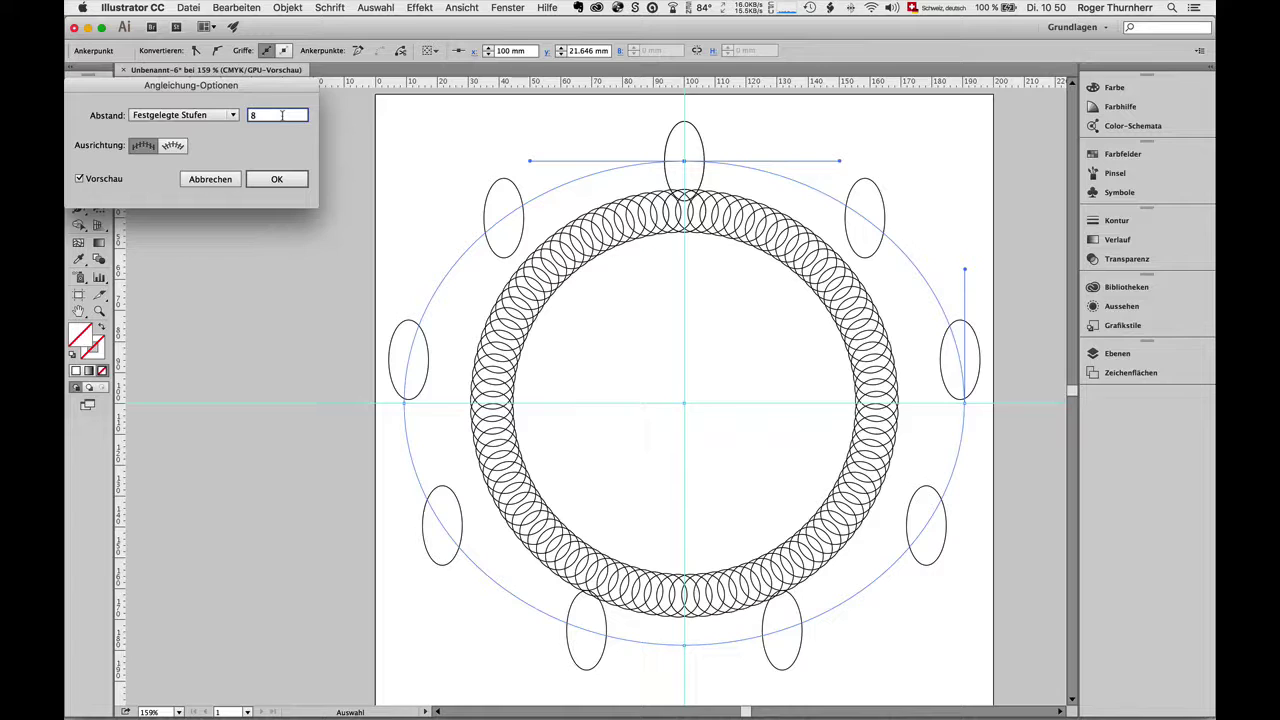
text(0)
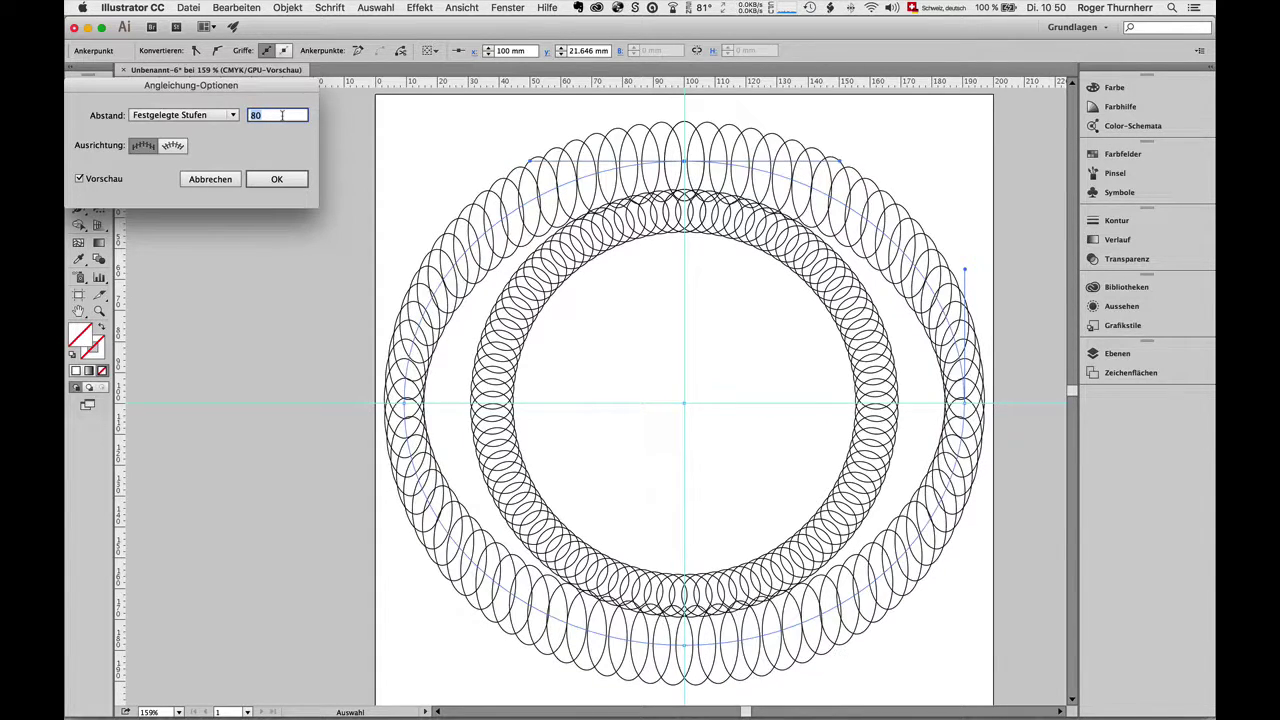
key(shift+Up)
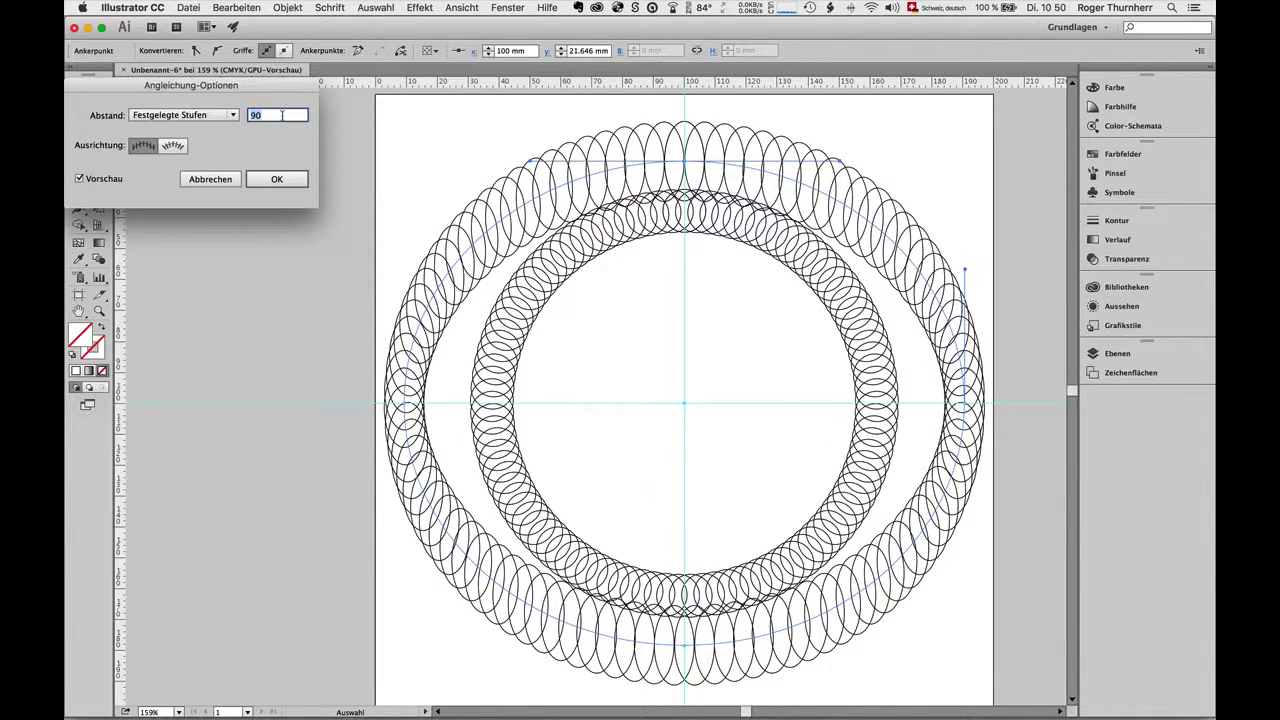
key(shift+Up)
key(shift+Up)
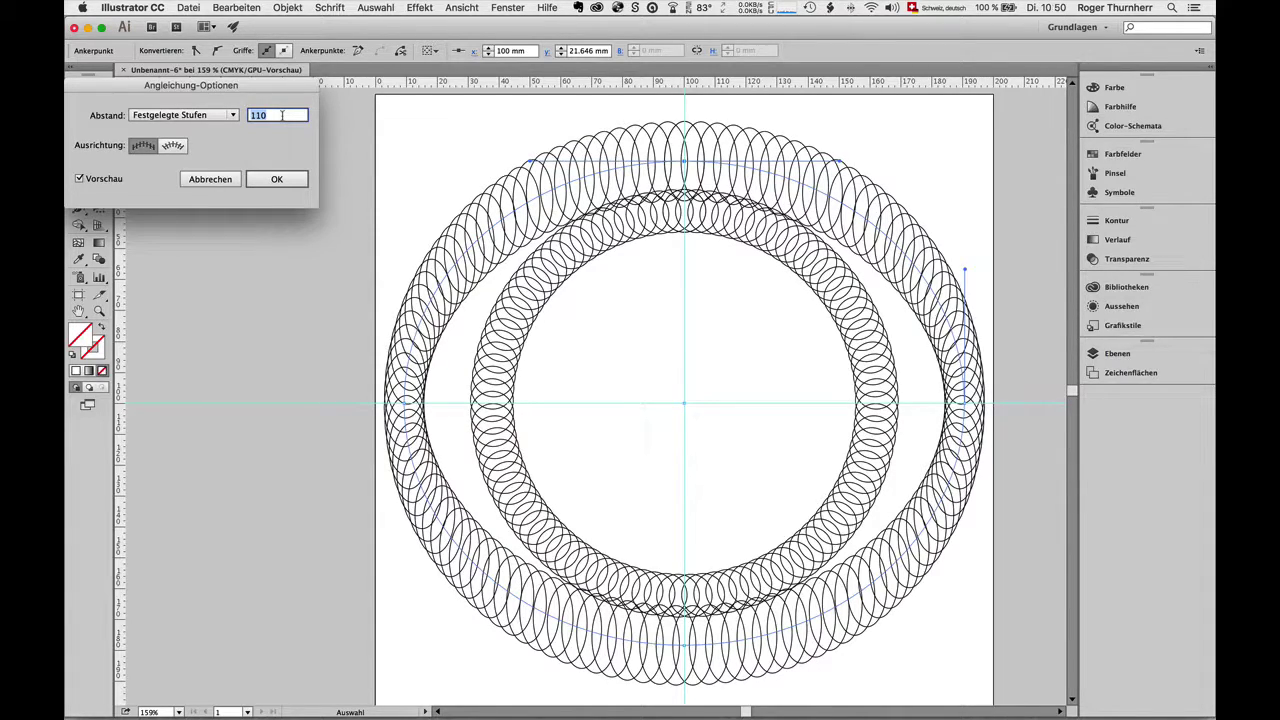
click(277, 179)
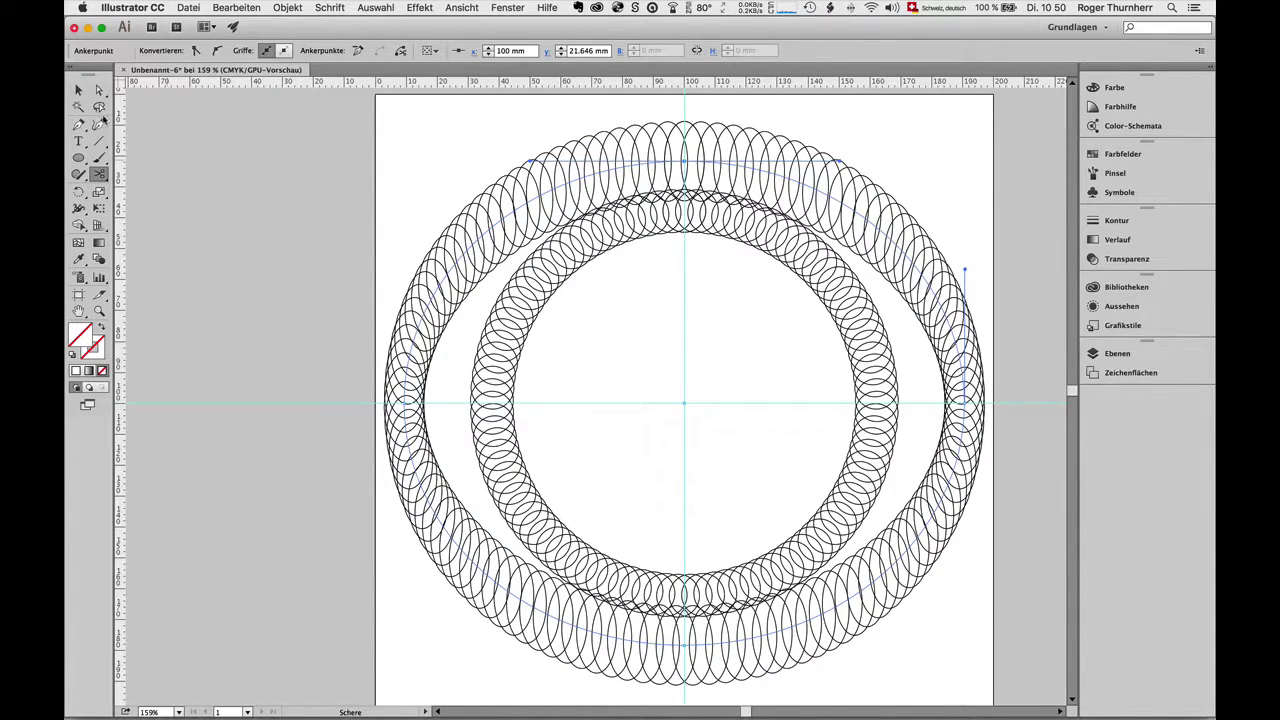
- Stretch the outer ellipse ring taller at top and bottom, reposition it, and deselect
key(v)
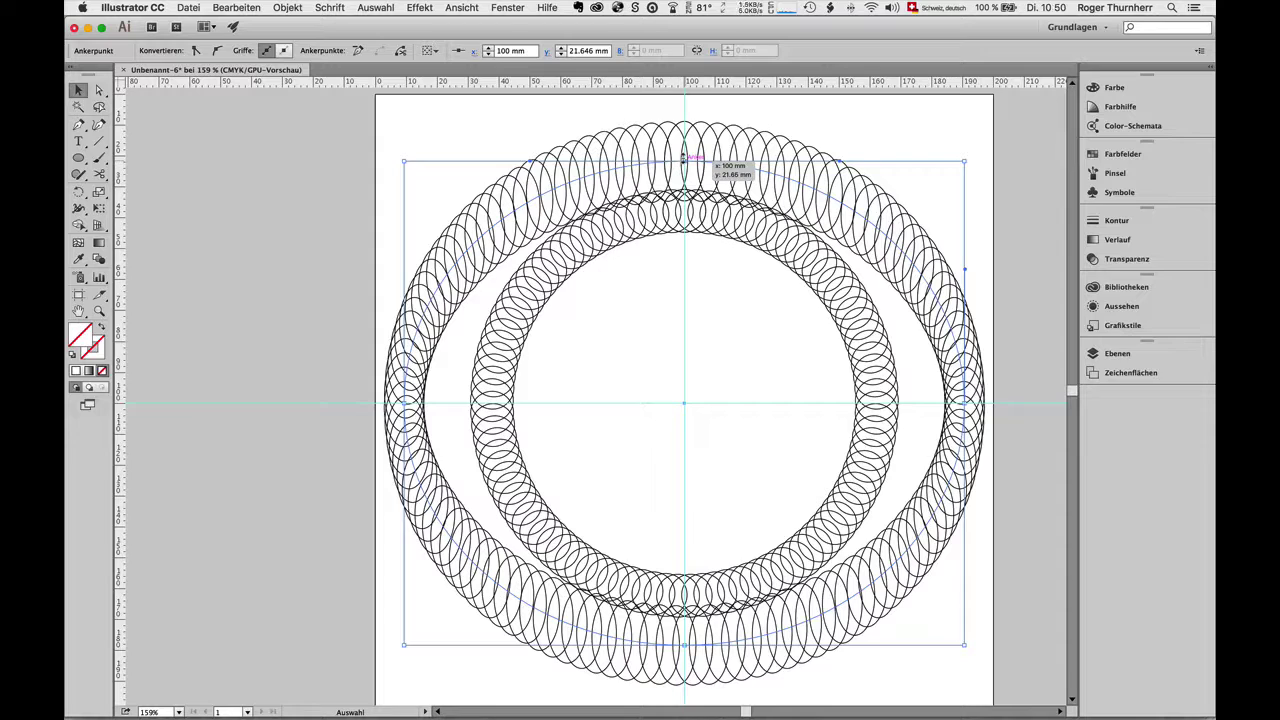
drag(684, 152, 684, 128)
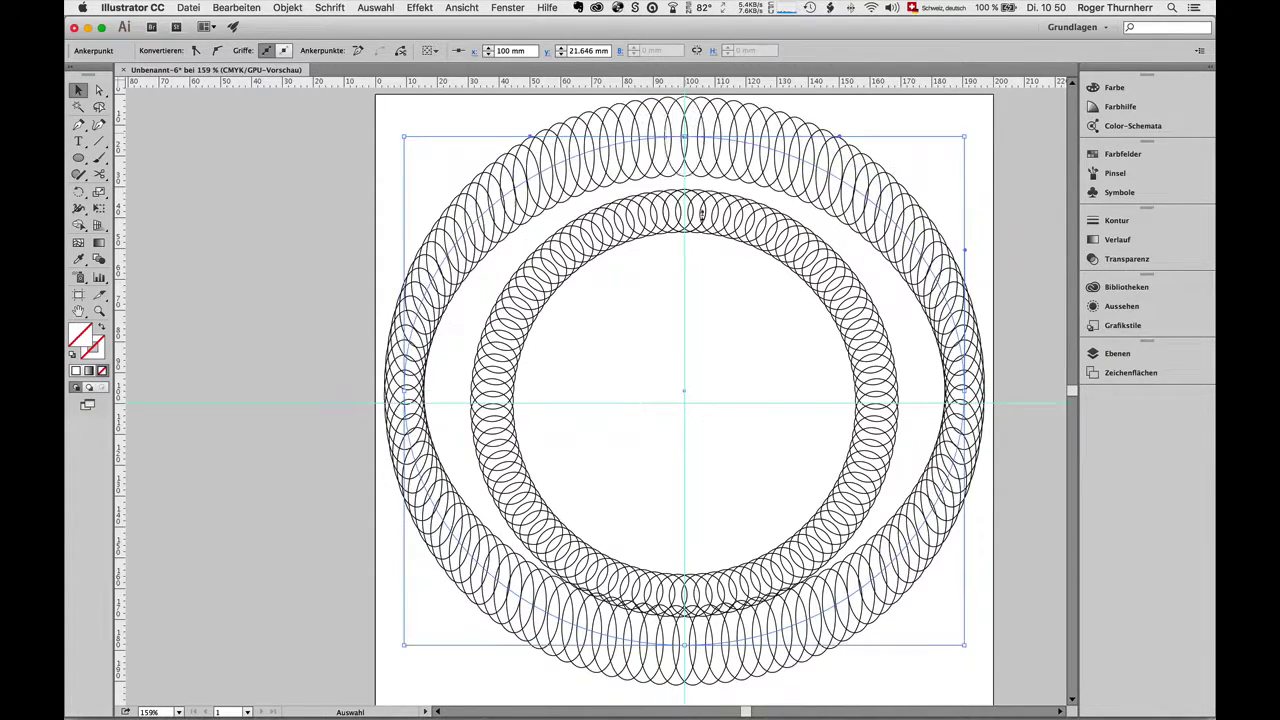
drag(679, 643, 680, 668)
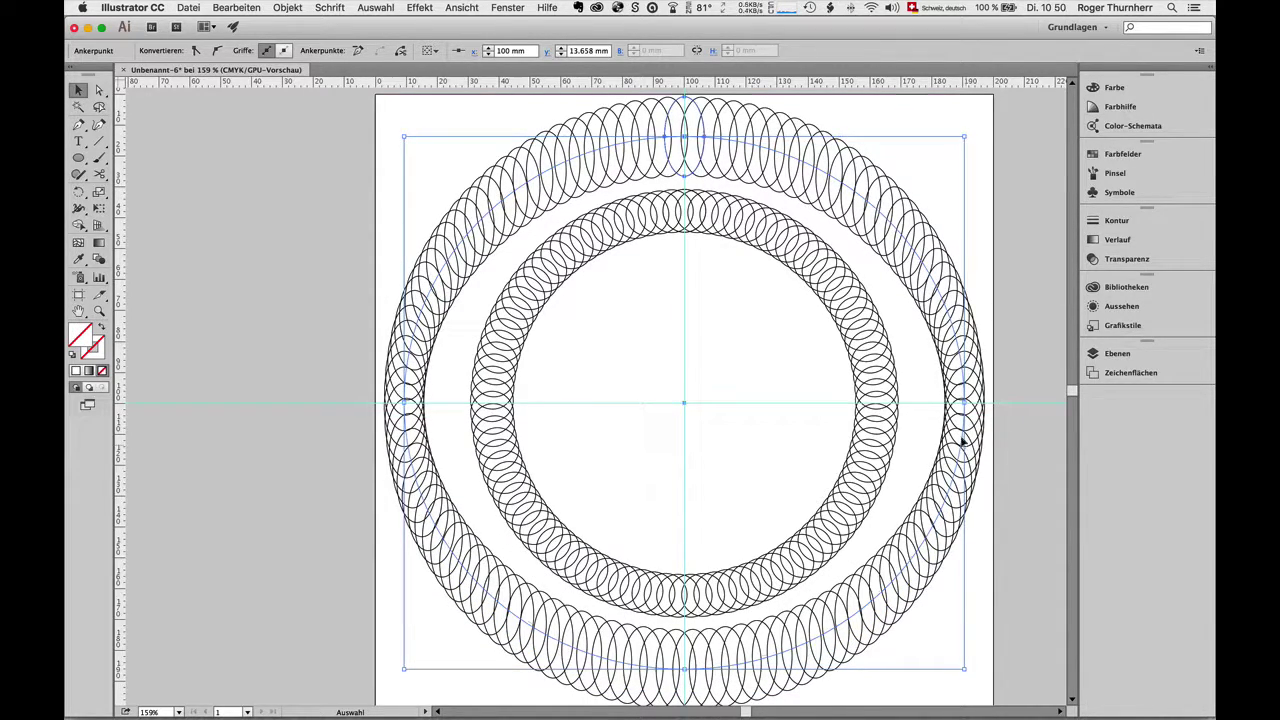
drag(961, 441, 962, 450)
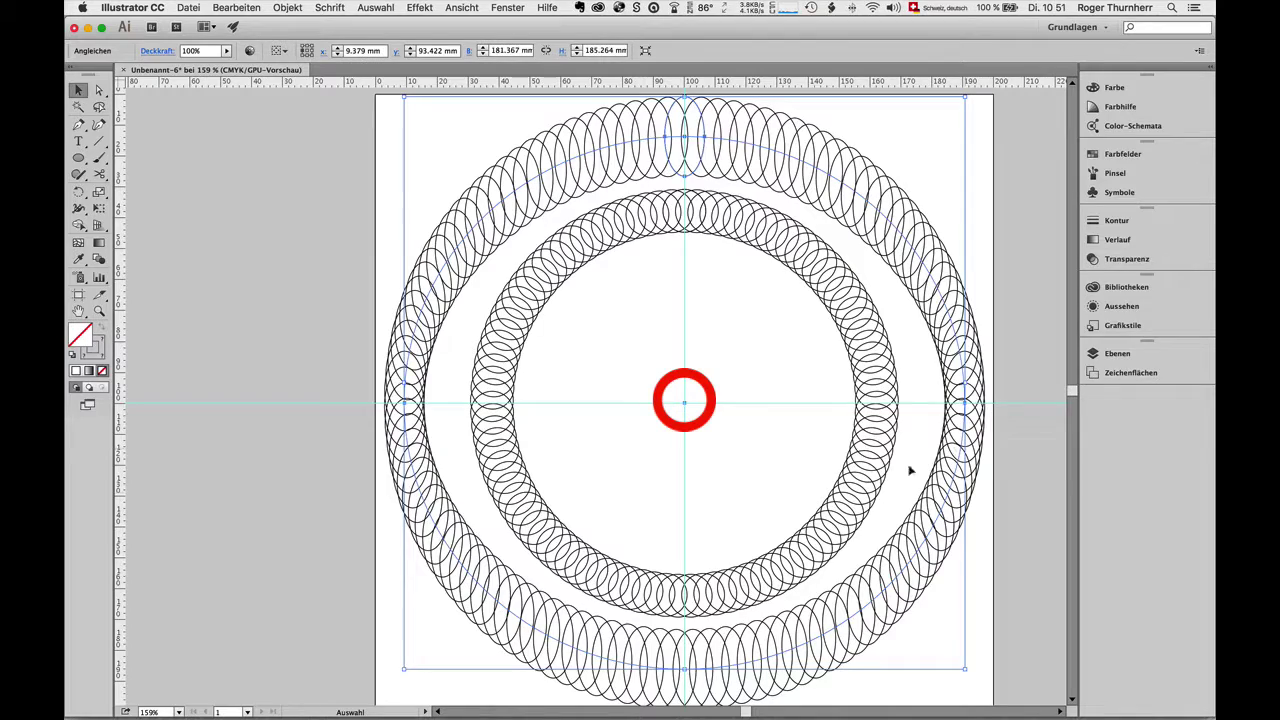
click(1022, 208)
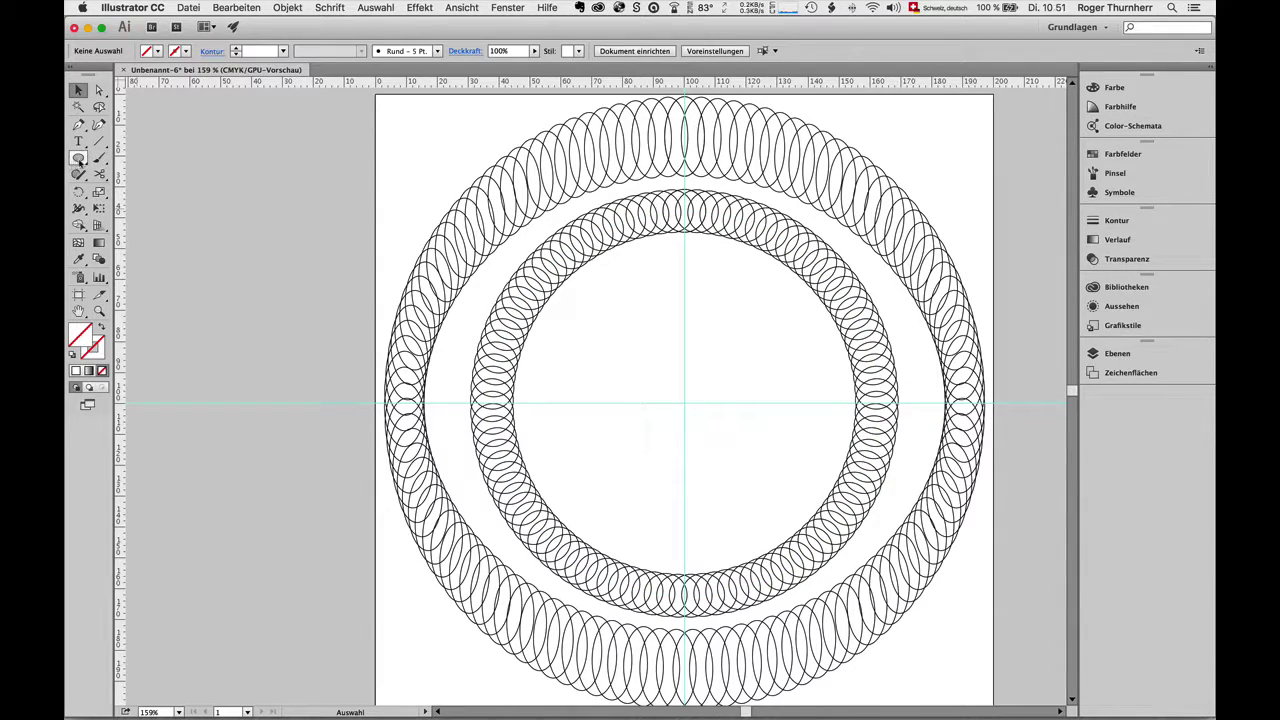
drag(79, 159, 139, 208)
- Create a 3-sided polygon of radius 9 mm inside the inner ring
click(582, 367)
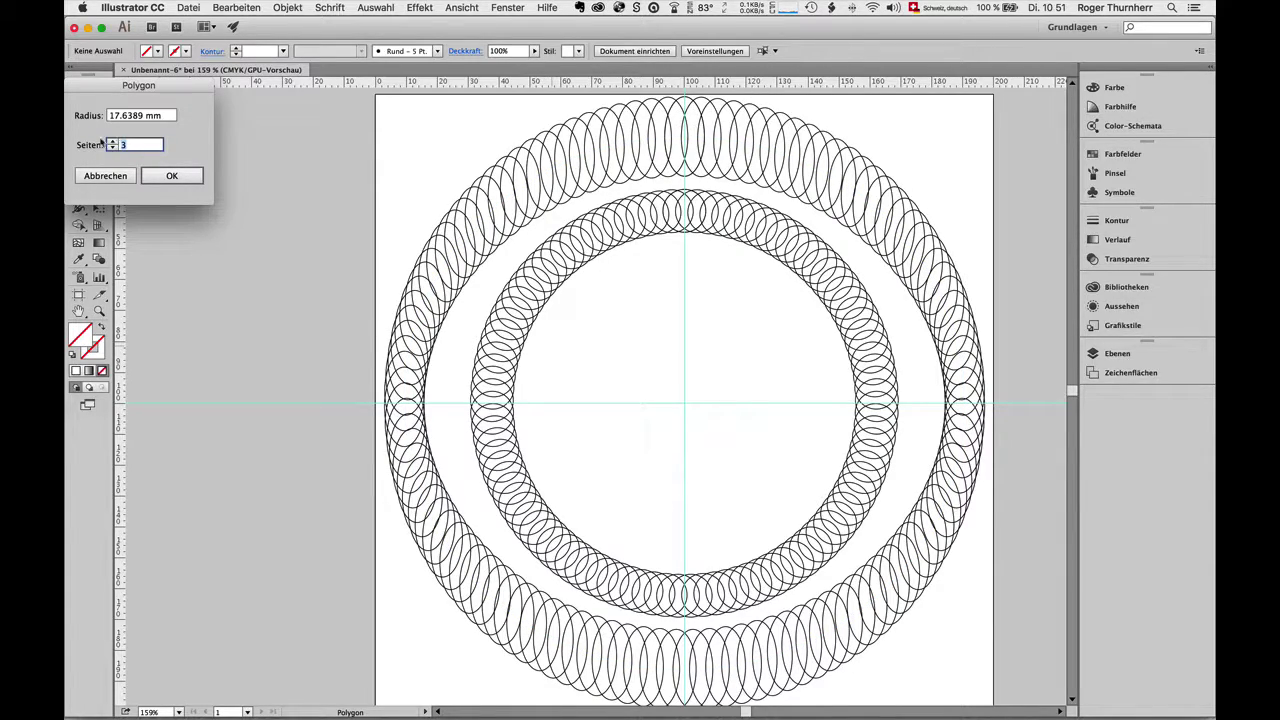
double_click(127, 116)
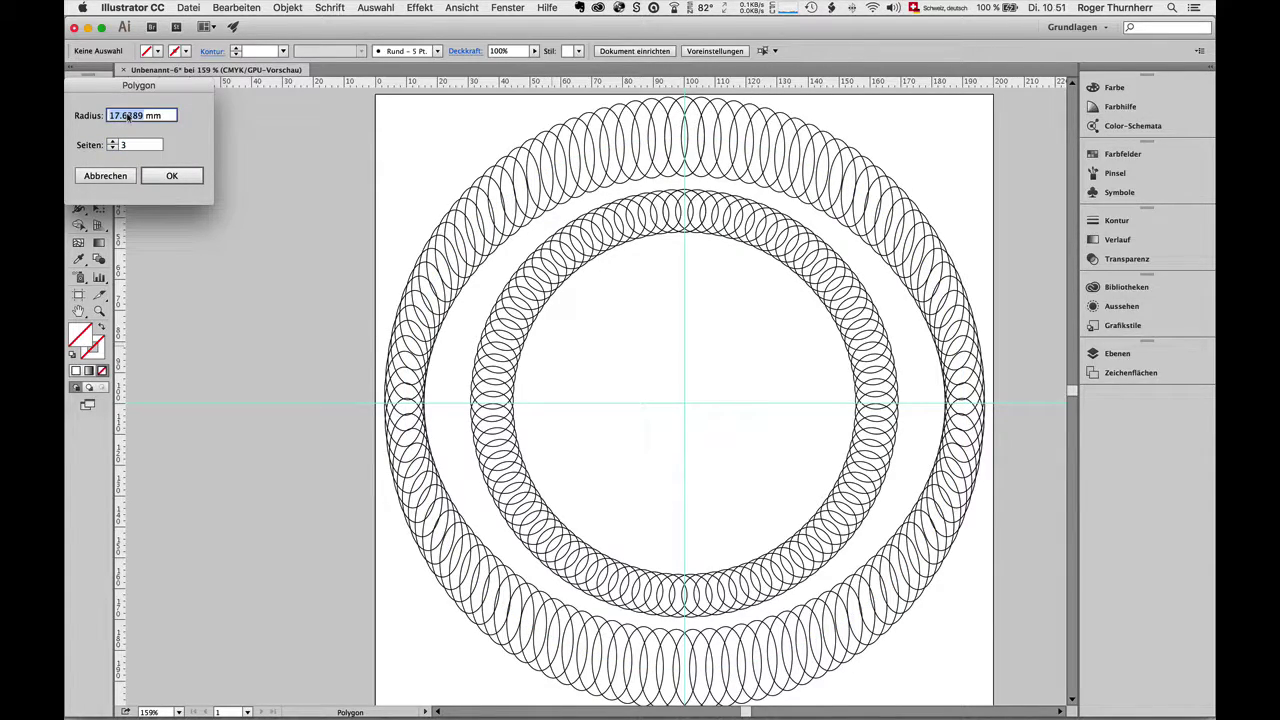
text(9)
click(145, 174)
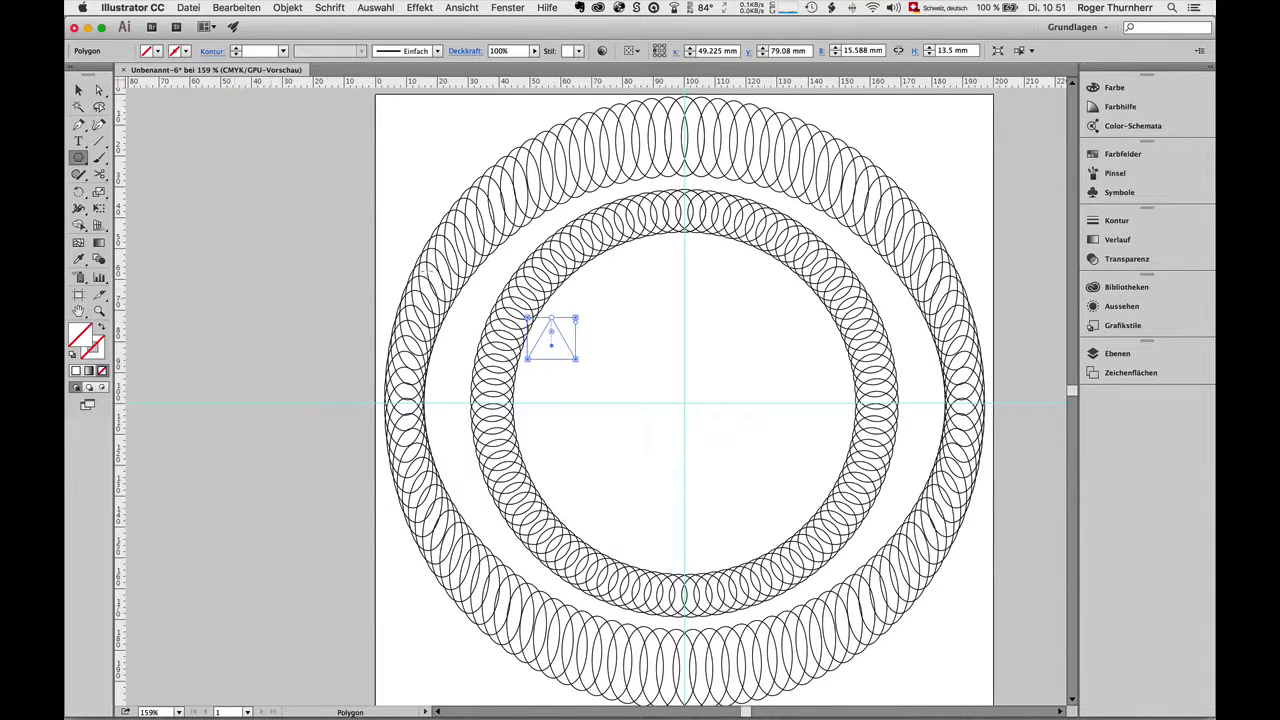
- Give the triangle a black 0.5 pt stroke
click(186, 51)
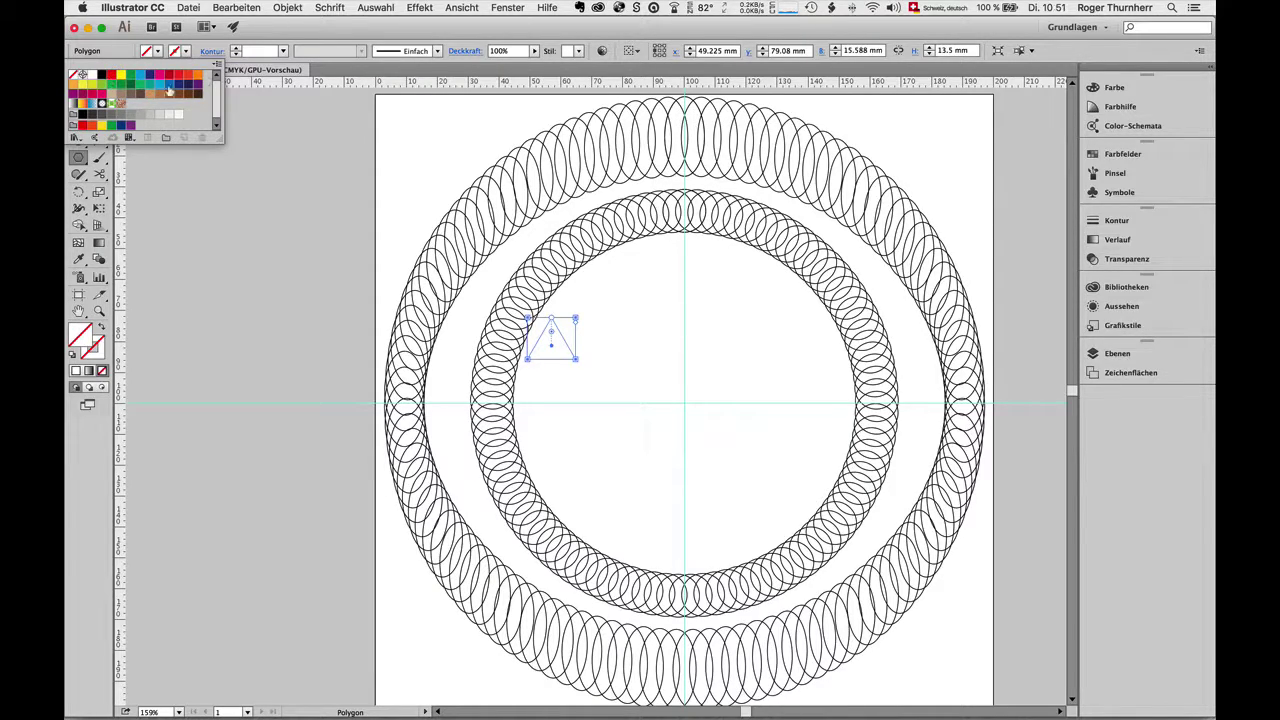
click(101, 75)
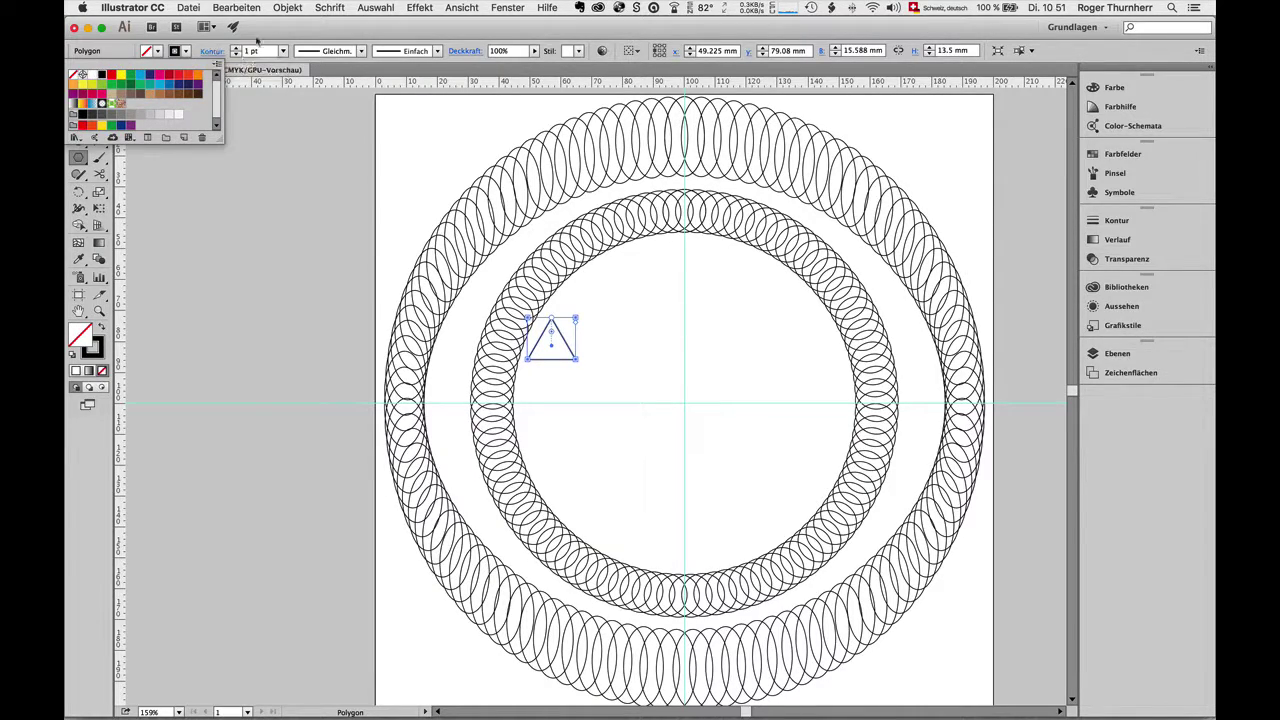
click(283, 51)
click(283, 51)
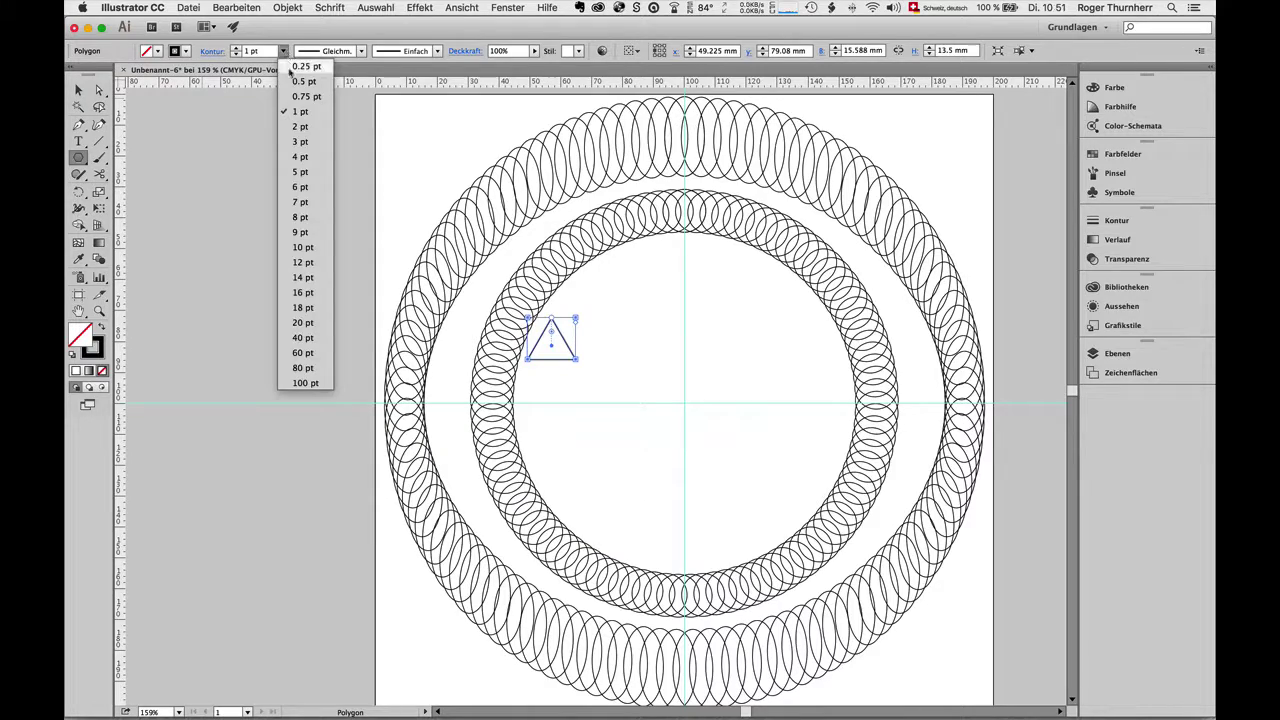
click(299, 93)
click(78, 90)
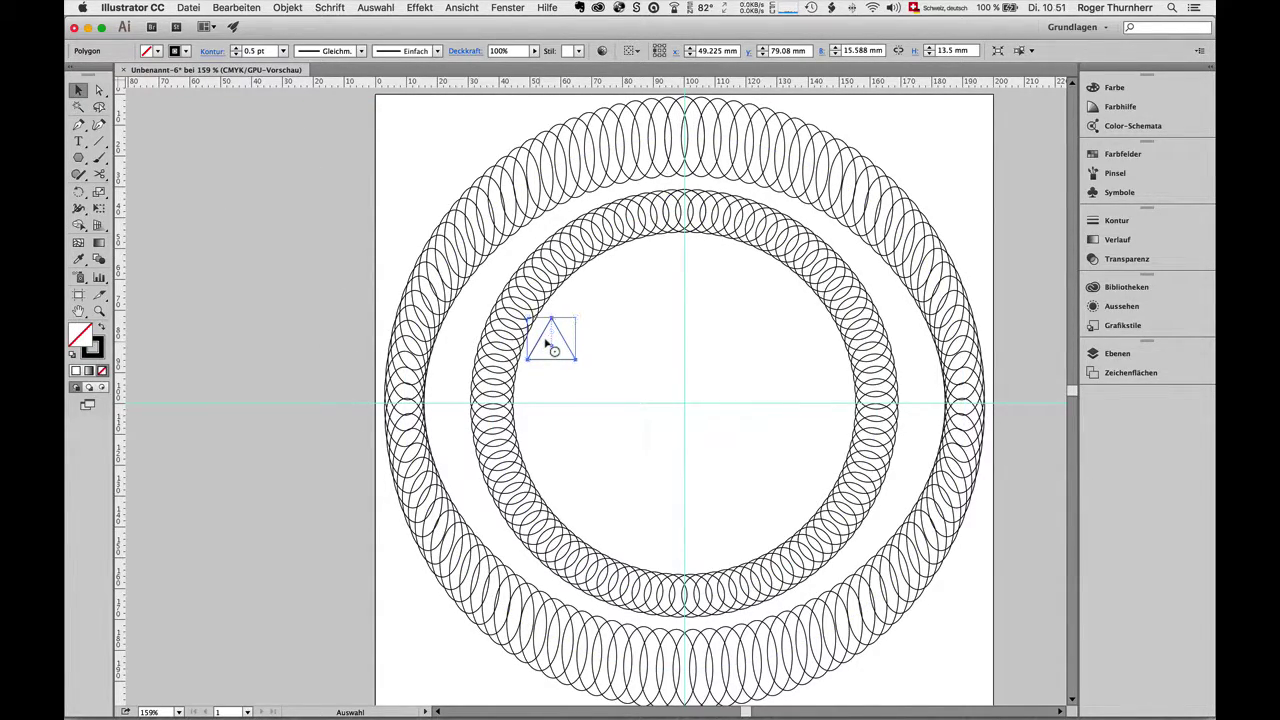
- Copy the triangle to the right and blend the two triangles into a row
drag(545, 343, 801, 354)
click(551, 356)
shift+click(795, 360)
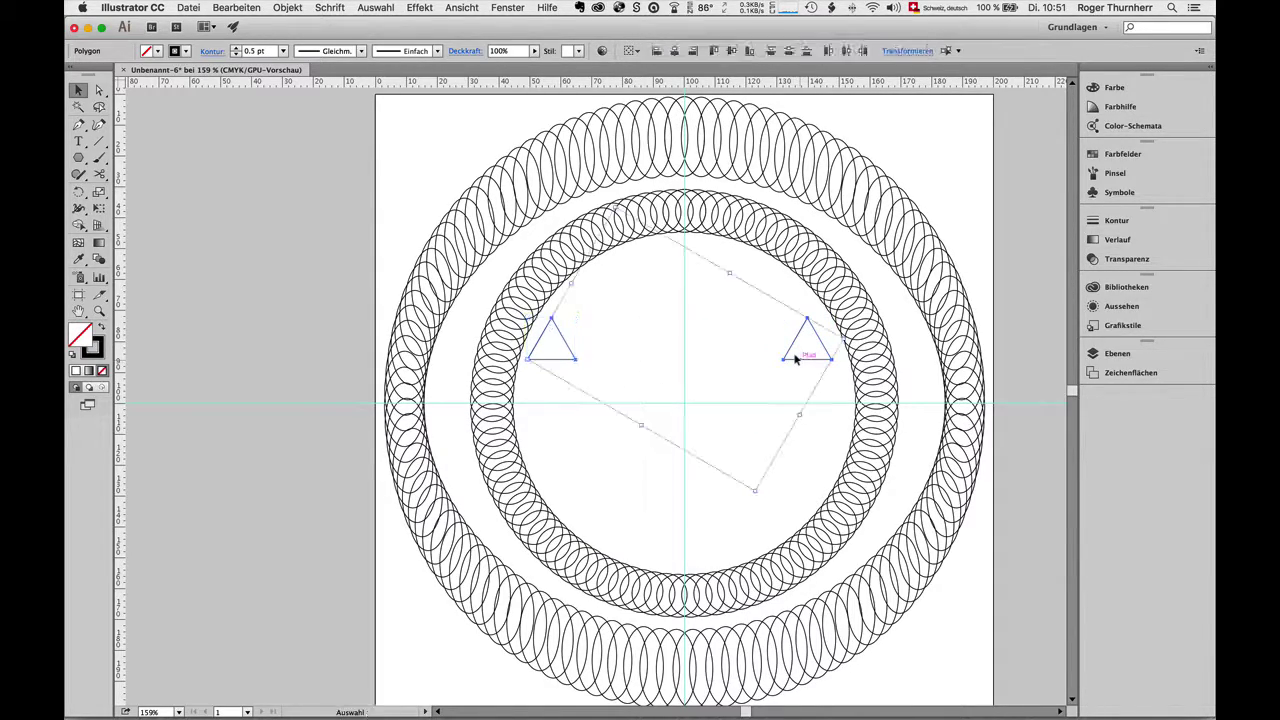
click(290, 9)
mouse_move(306, 304)
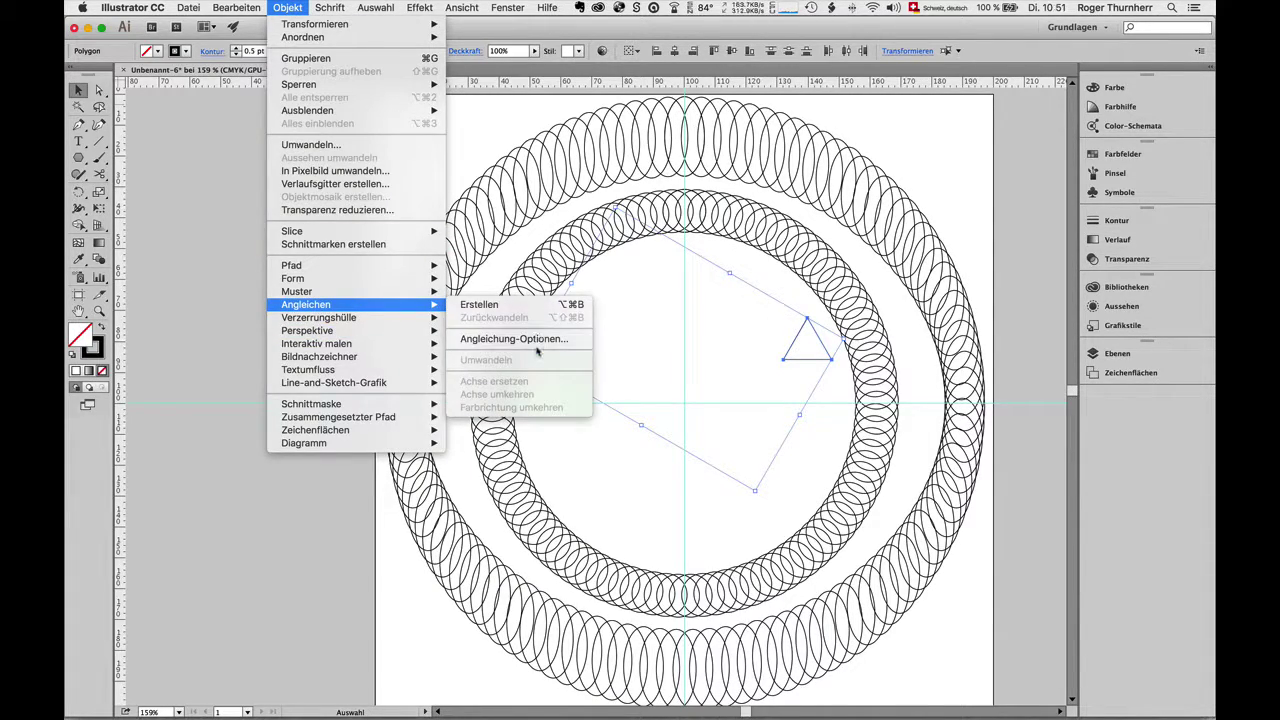
click(500, 304)
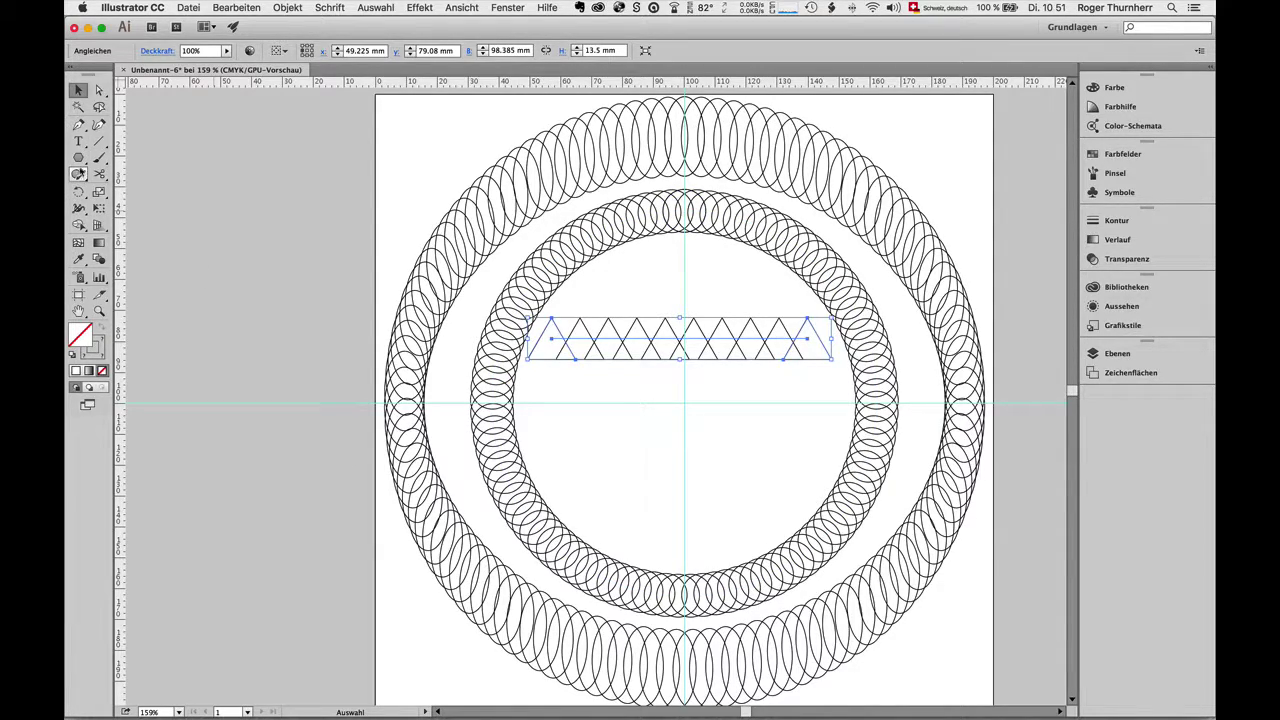
- Draw a 67.515 mm square centred on the artboard
drag(78, 157, 166, 158)
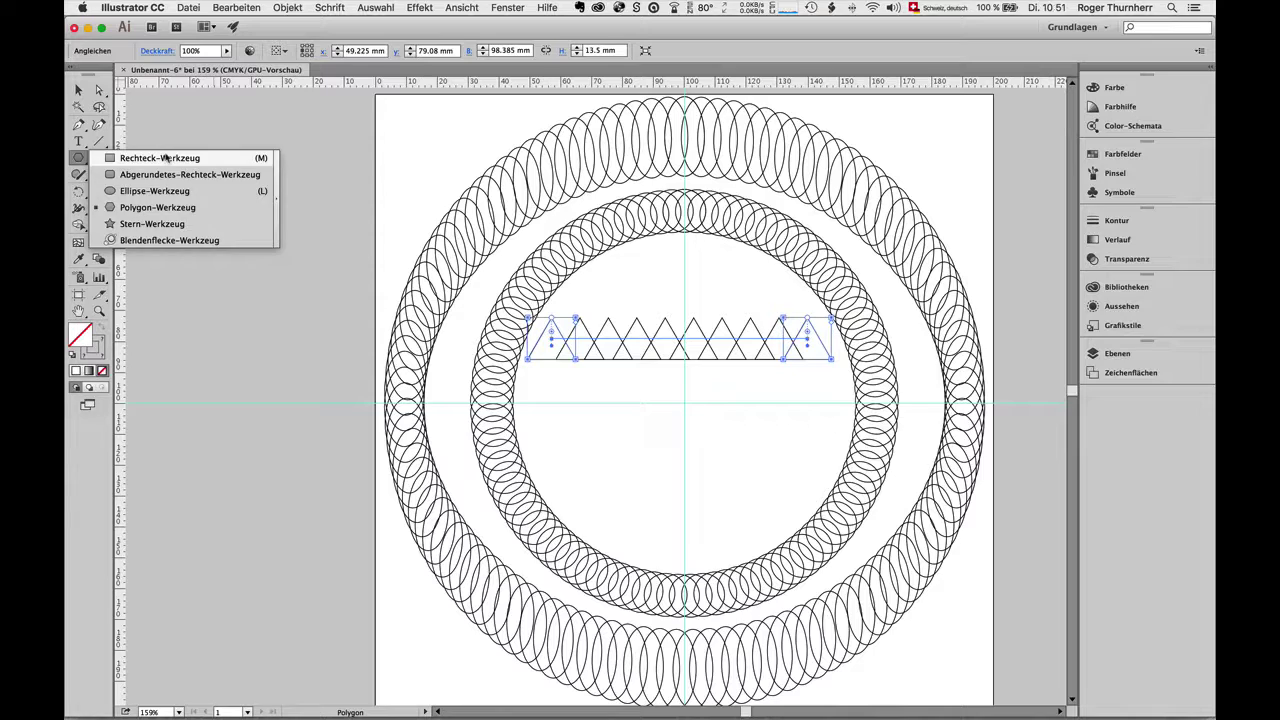
click(166, 158)
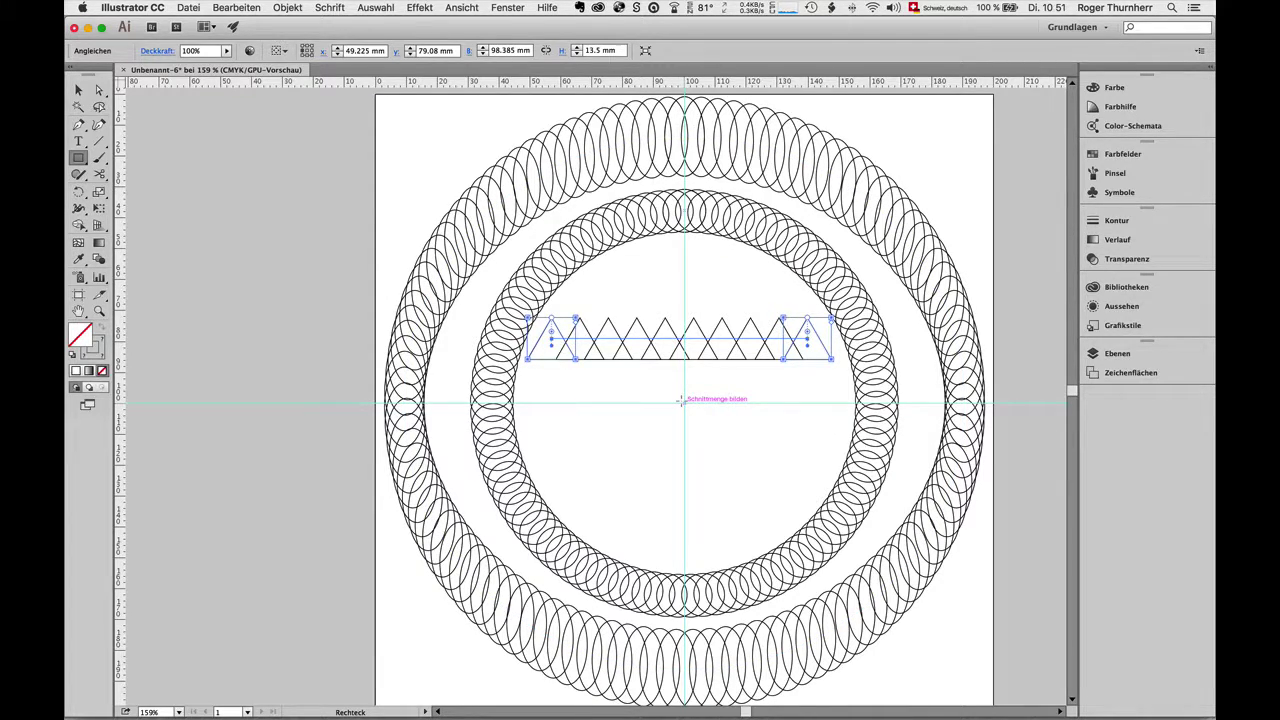
drag(681, 400, 610, 296)
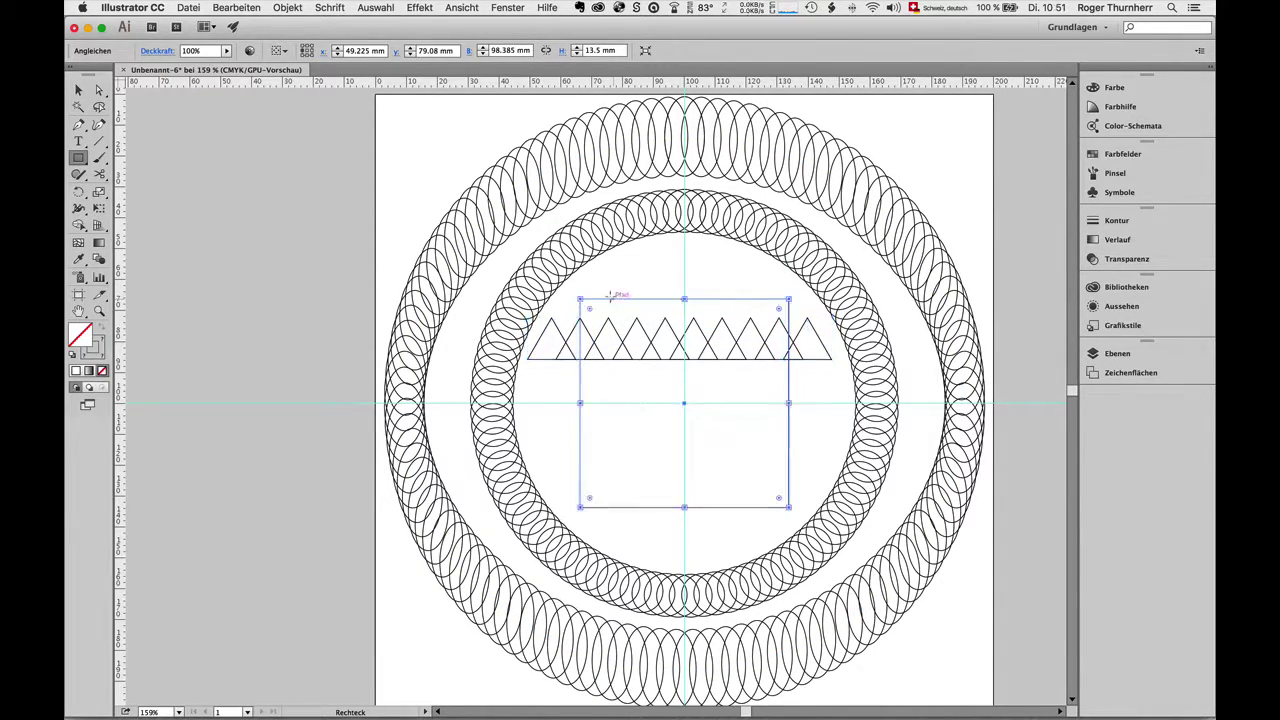
- Replace the triangle blend's spine with the square path (Achse ersetzen)
click(78, 90)
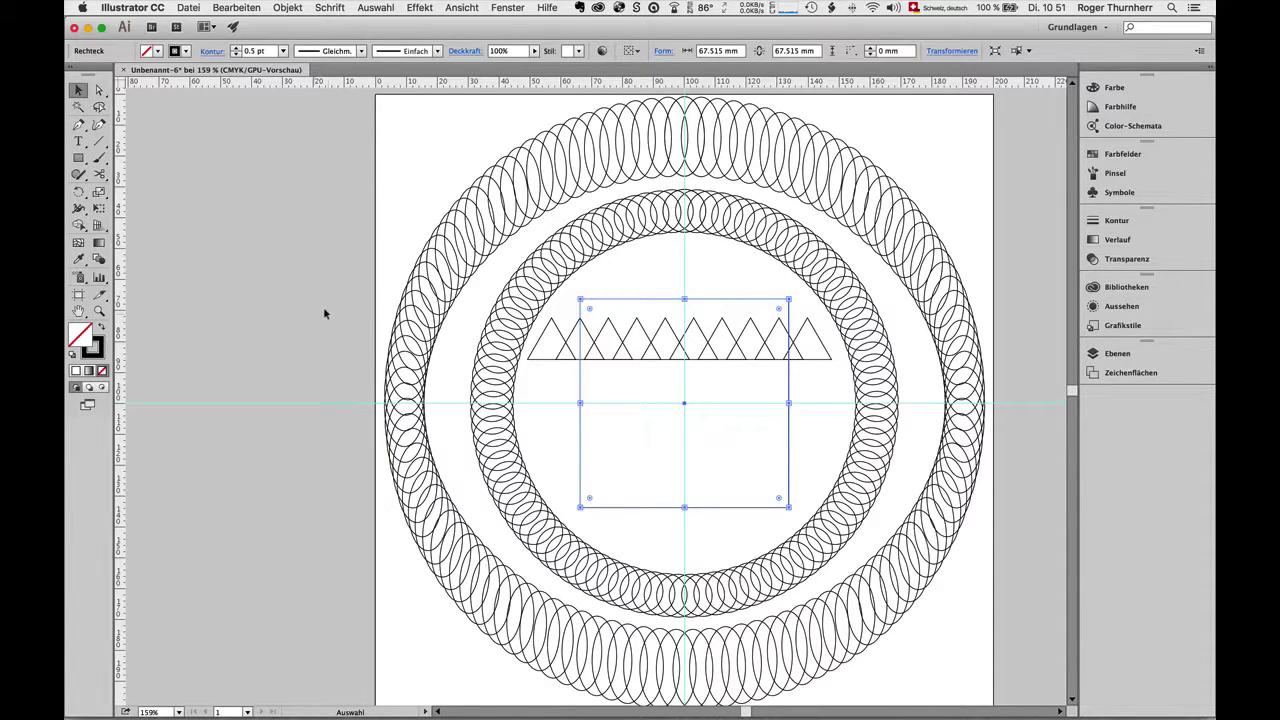
shift+click(533, 360)
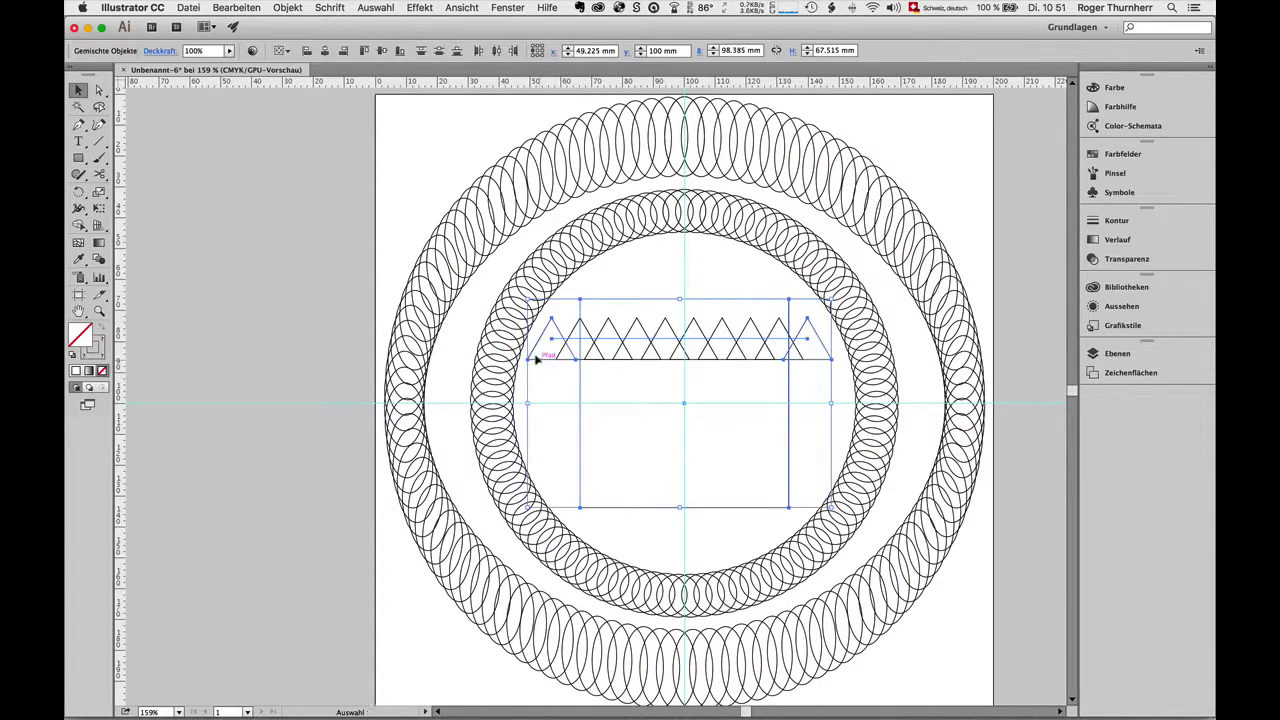
click(286, 8)
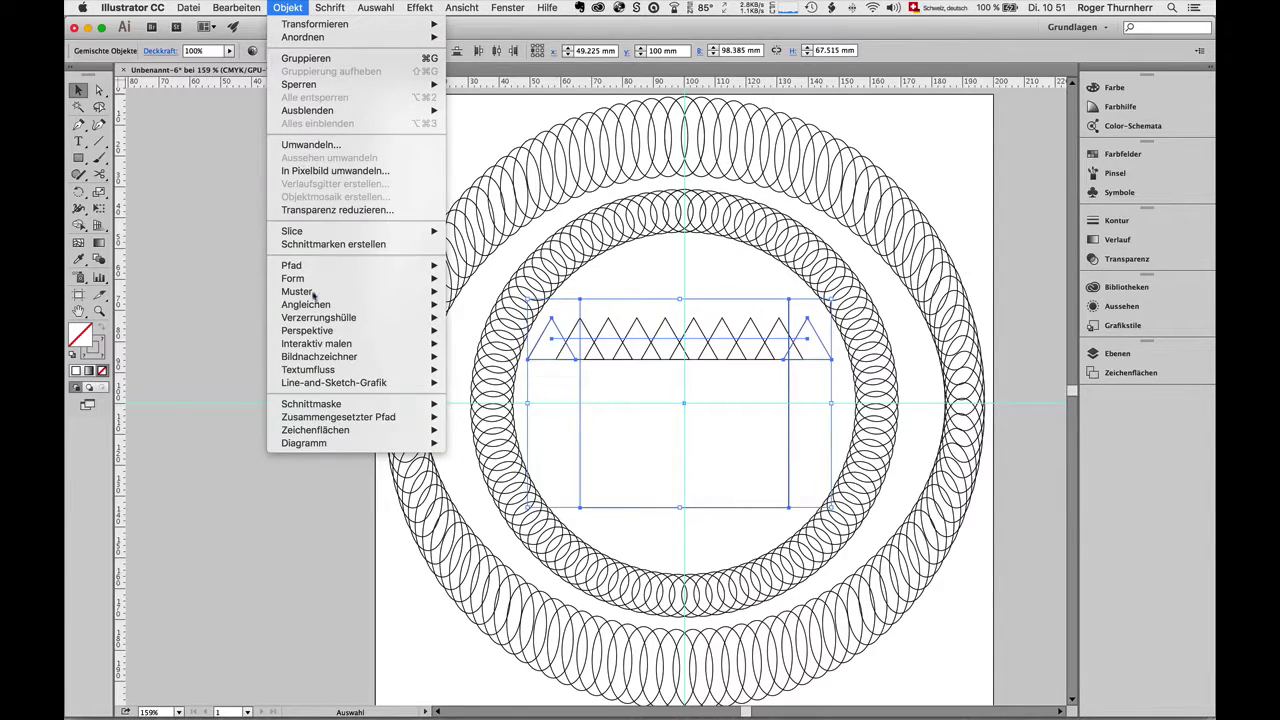
mouse_move(306, 304)
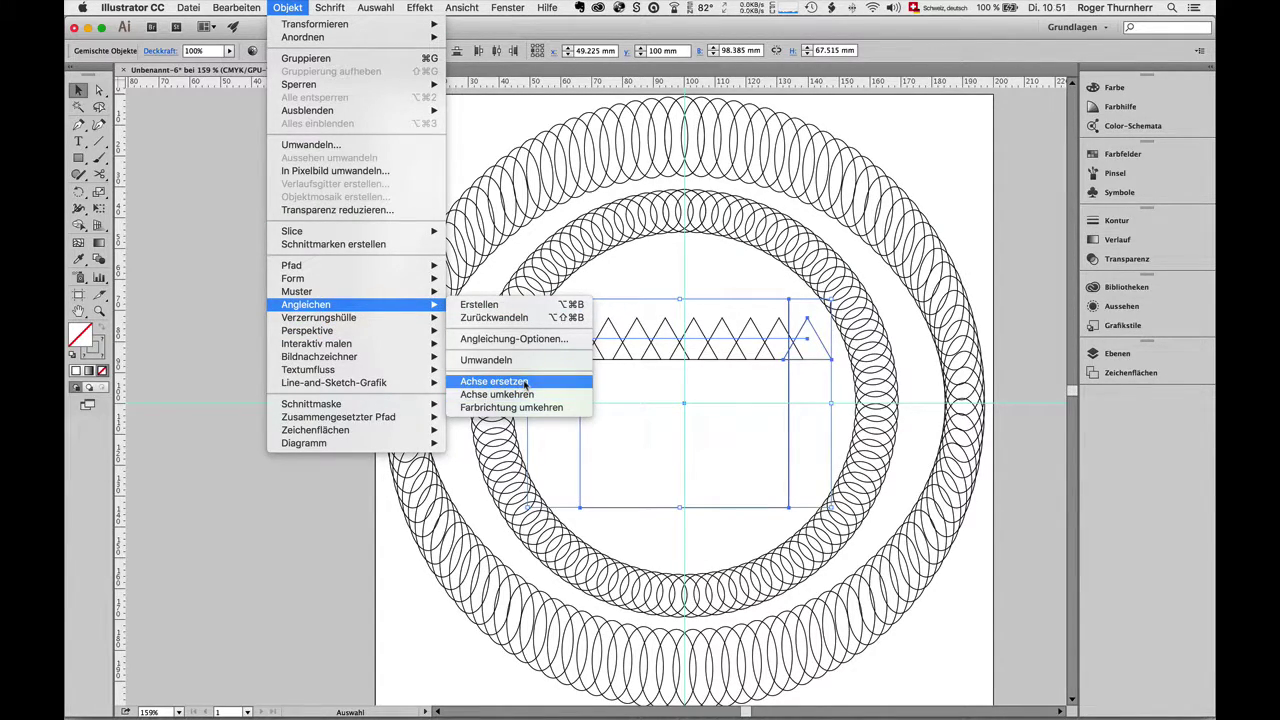
click(523, 383)
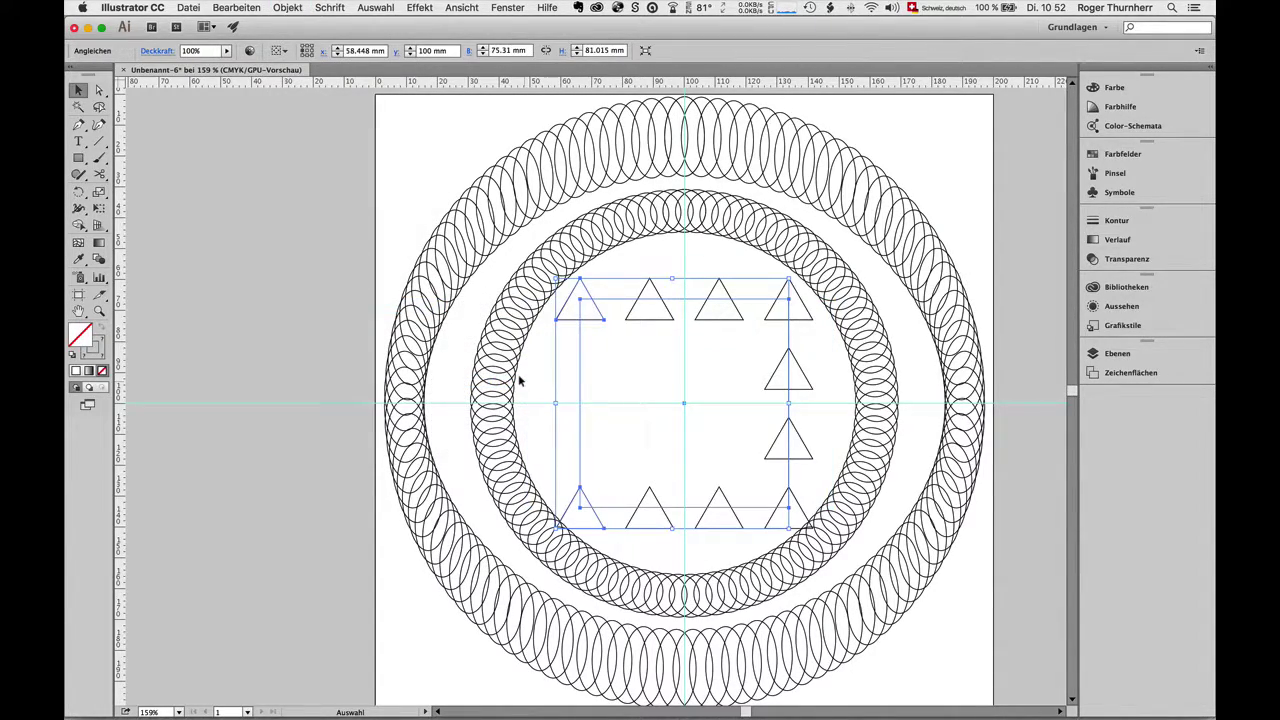
- Cut the square path open at its top with the Scissors tool
click(99, 174)
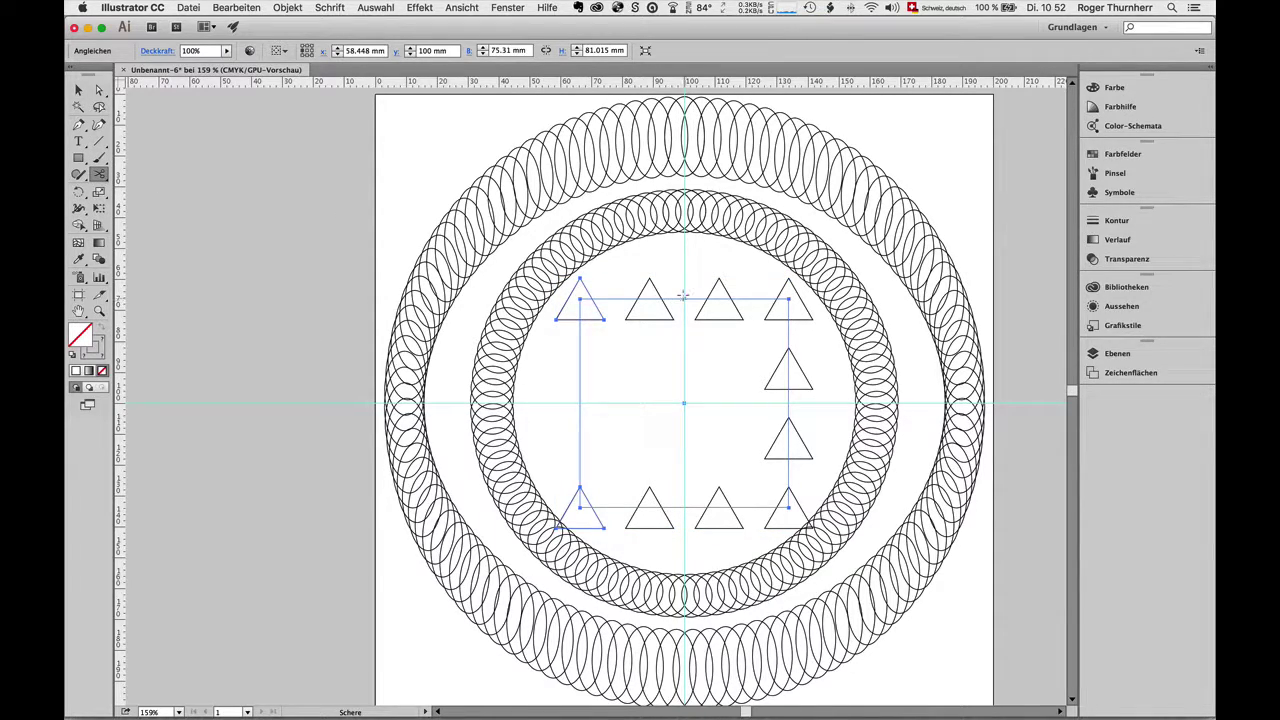
click(683, 296)
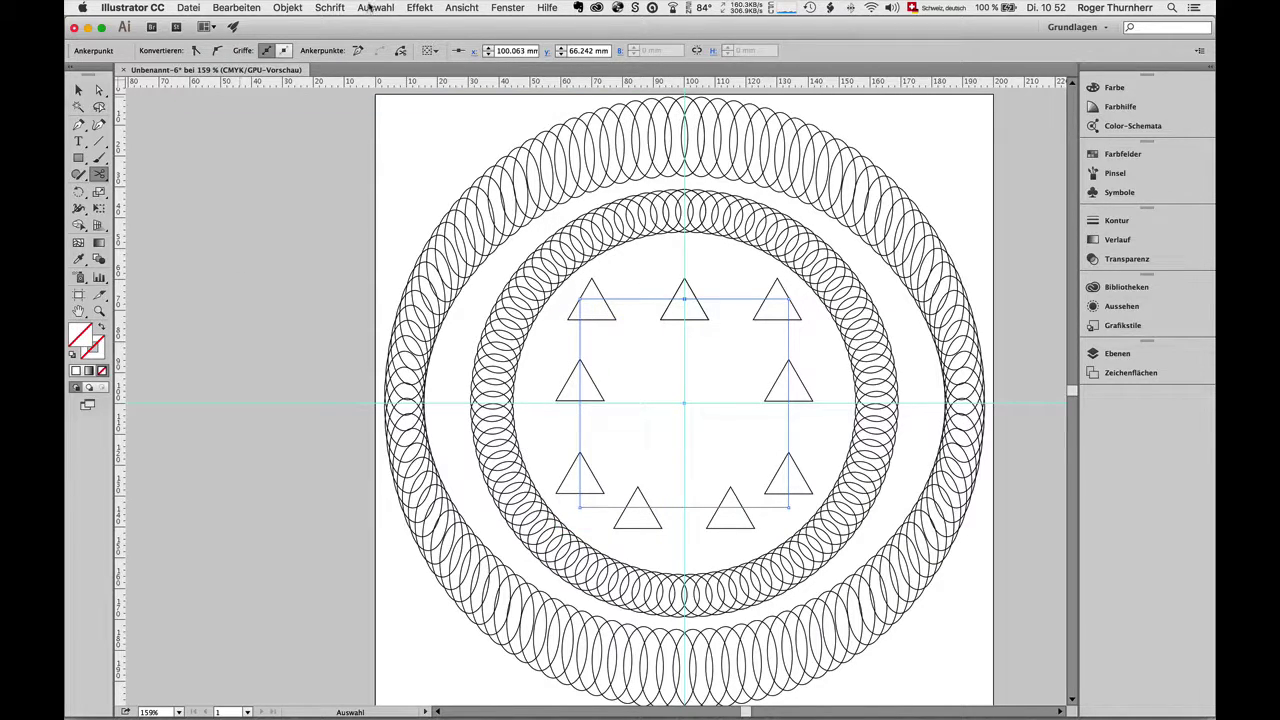
click(288, 7)
mouse_move(306, 304)
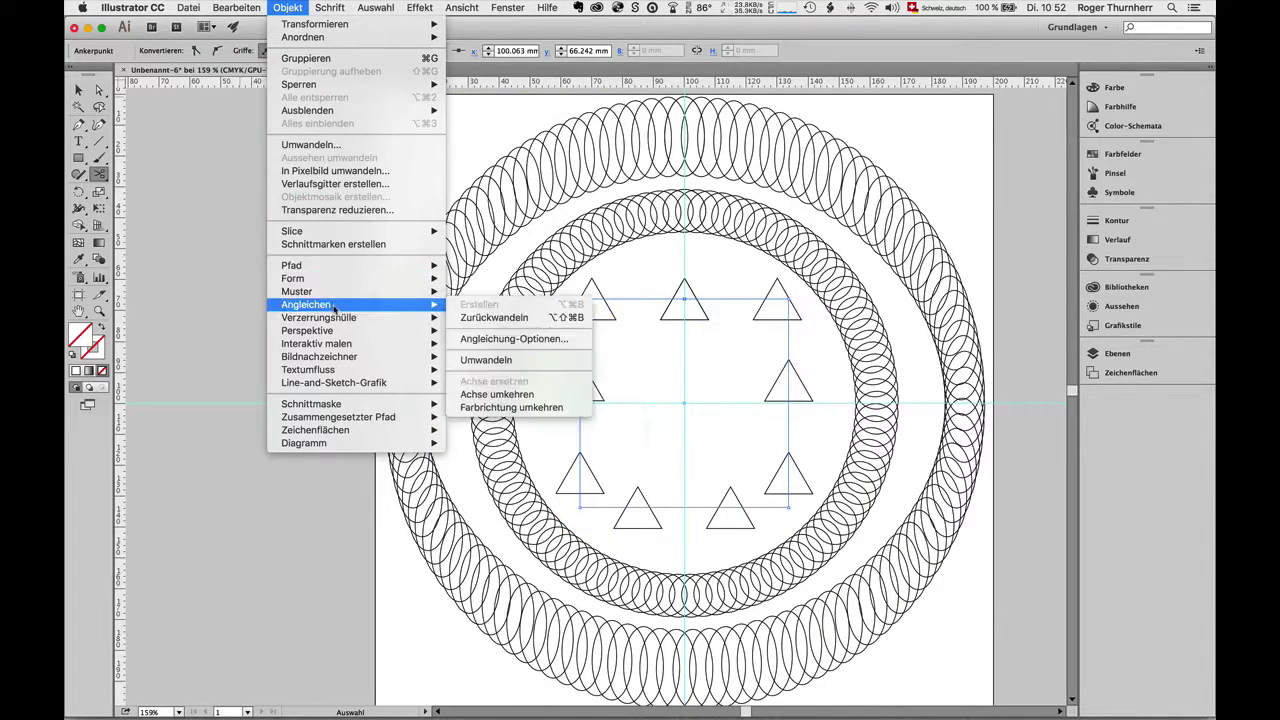
- Set the triangle blend to 10 specified steps, aligned to the path, with preview on
click(542, 346)
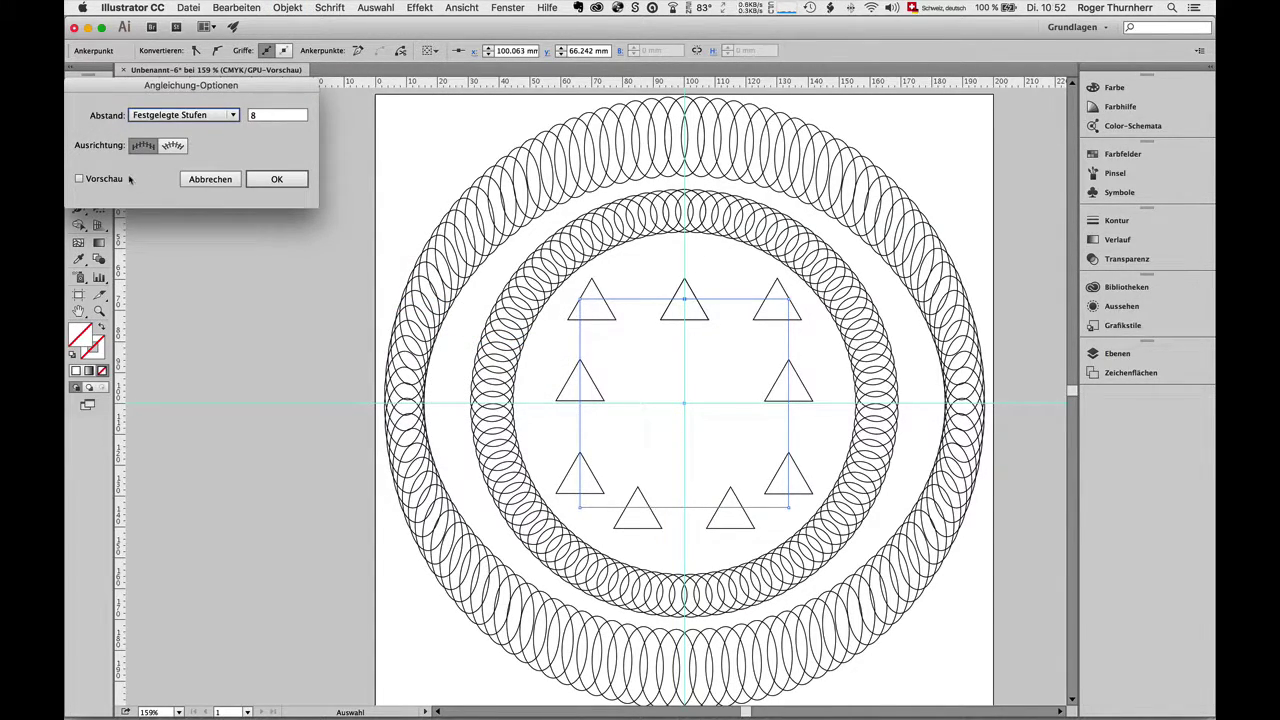
click(117, 179)
click(281, 116)
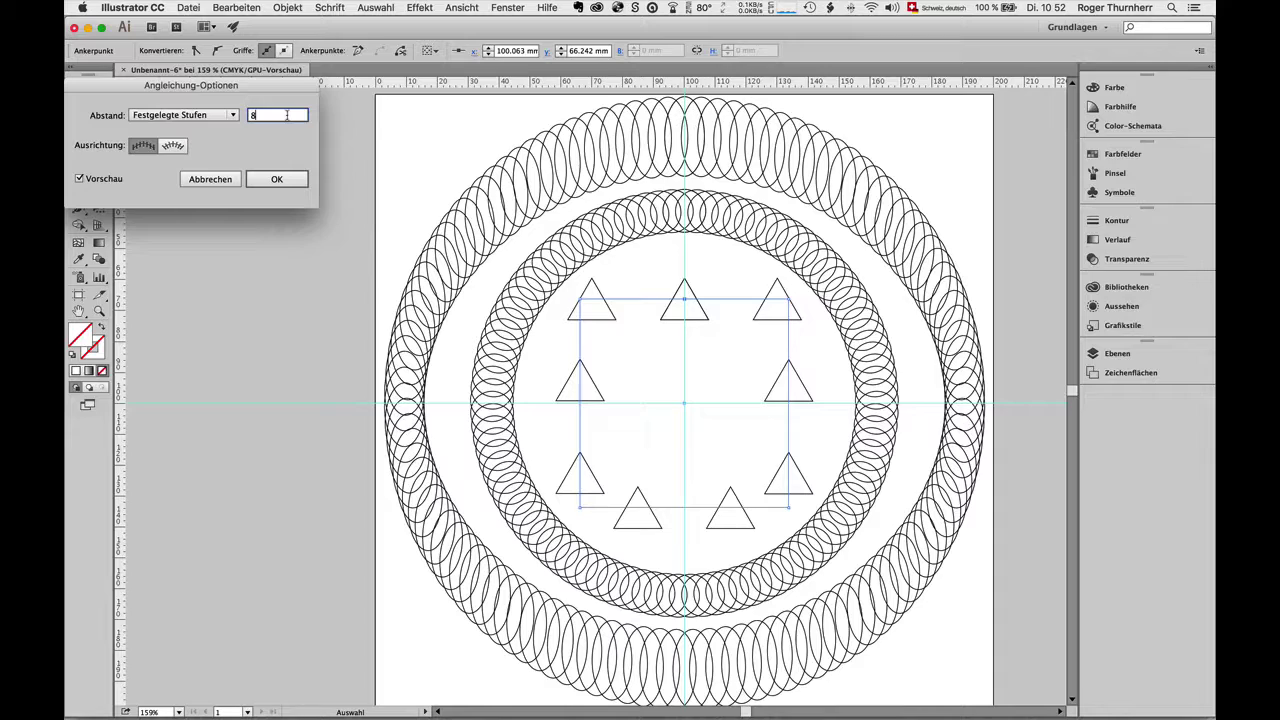
key(Up)
key(Up)
key(Up)
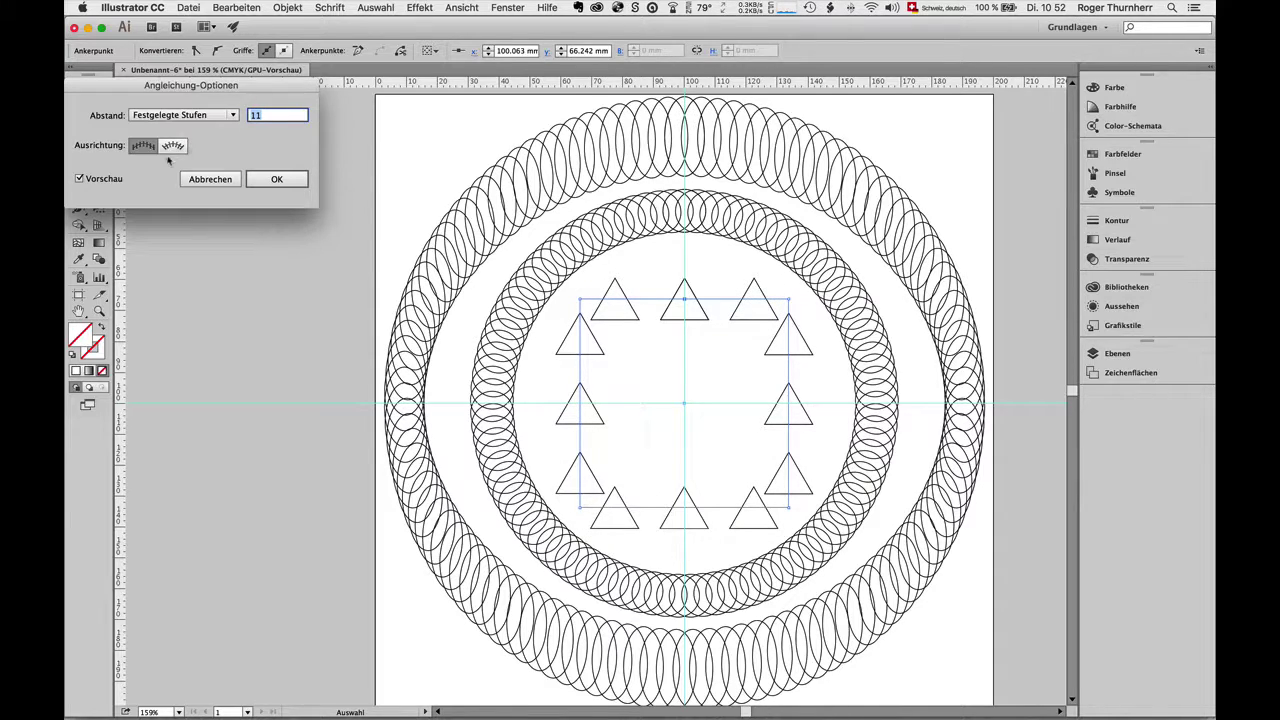
click(174, 146)
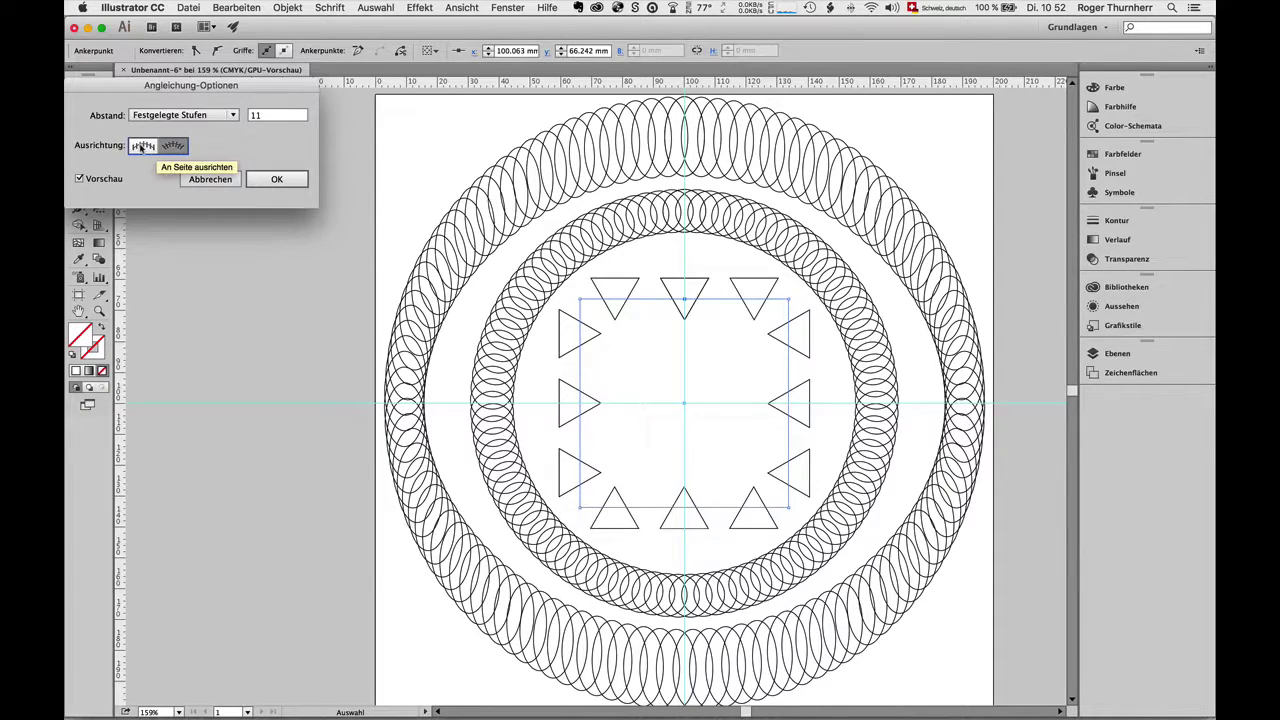
click(141, 147)
click(173, 147)
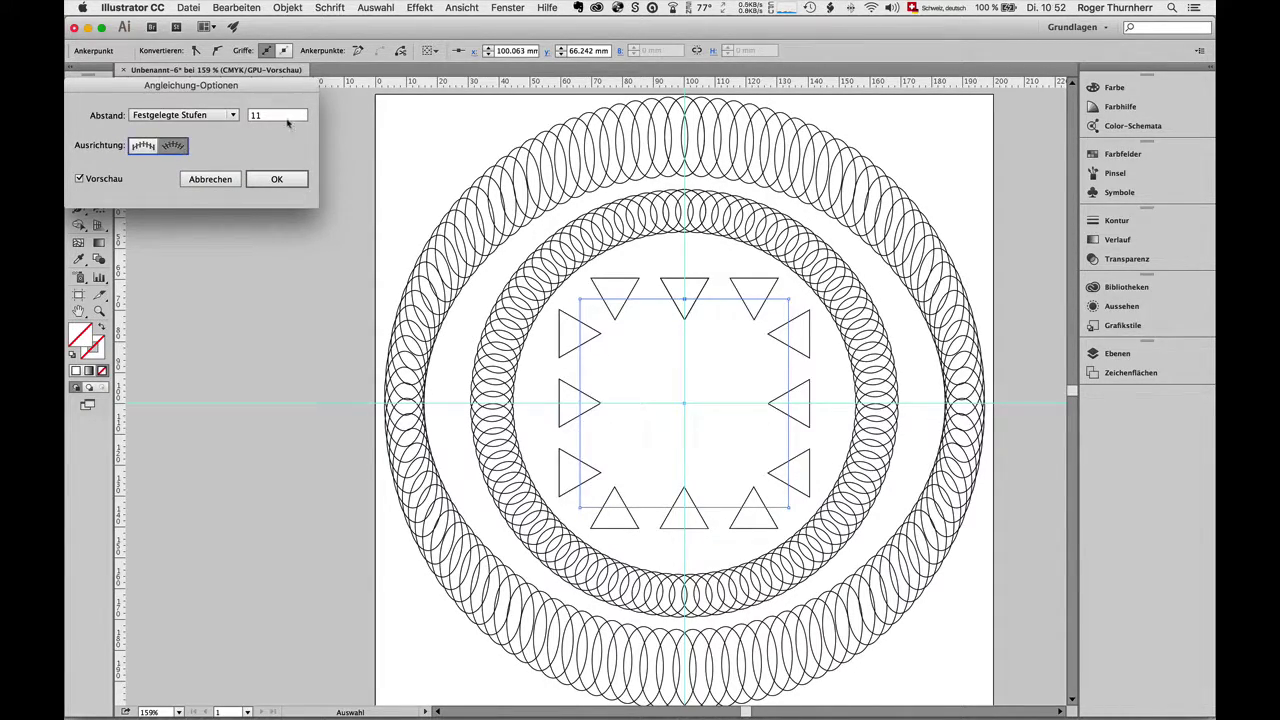
click(282, 117)
key(Up)
key(Up)
key(Up)
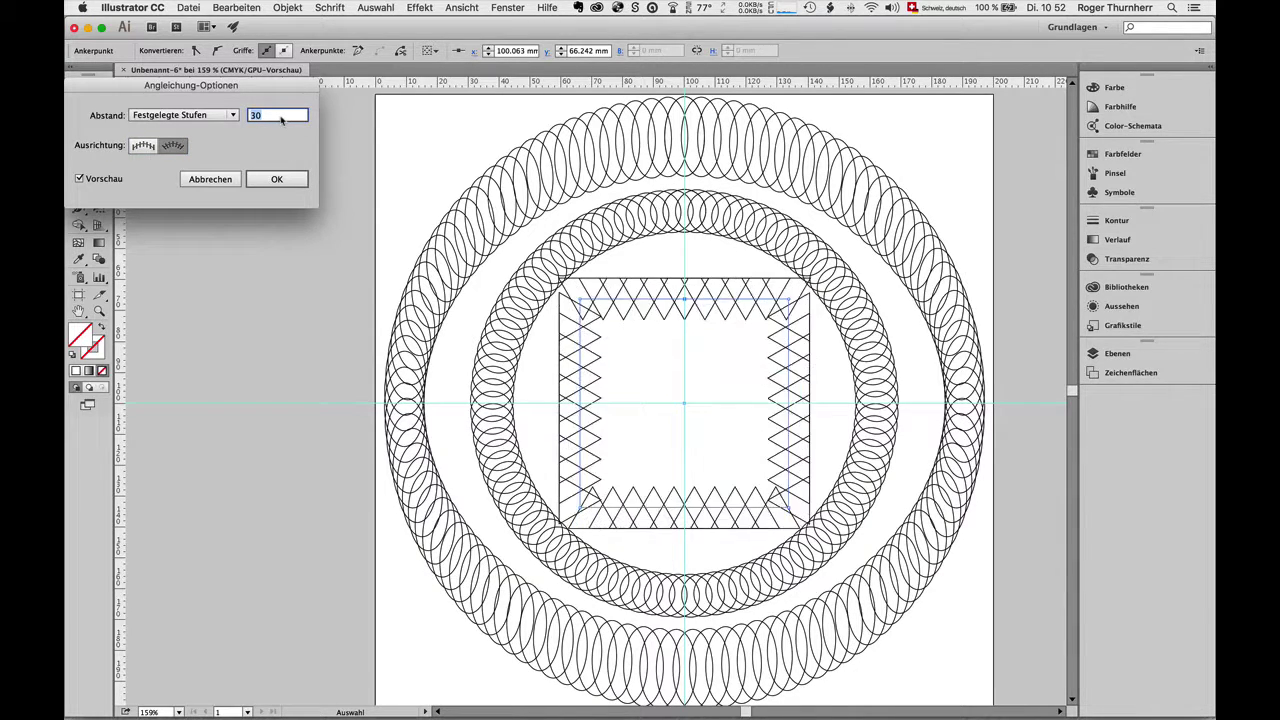
key(Up)
key(Up)
key(Up)
key(Up)
key(Up)
key(Up)
key(Up)
key(Up)
key(Up)
key(Down)
key(Down)
key(Down)
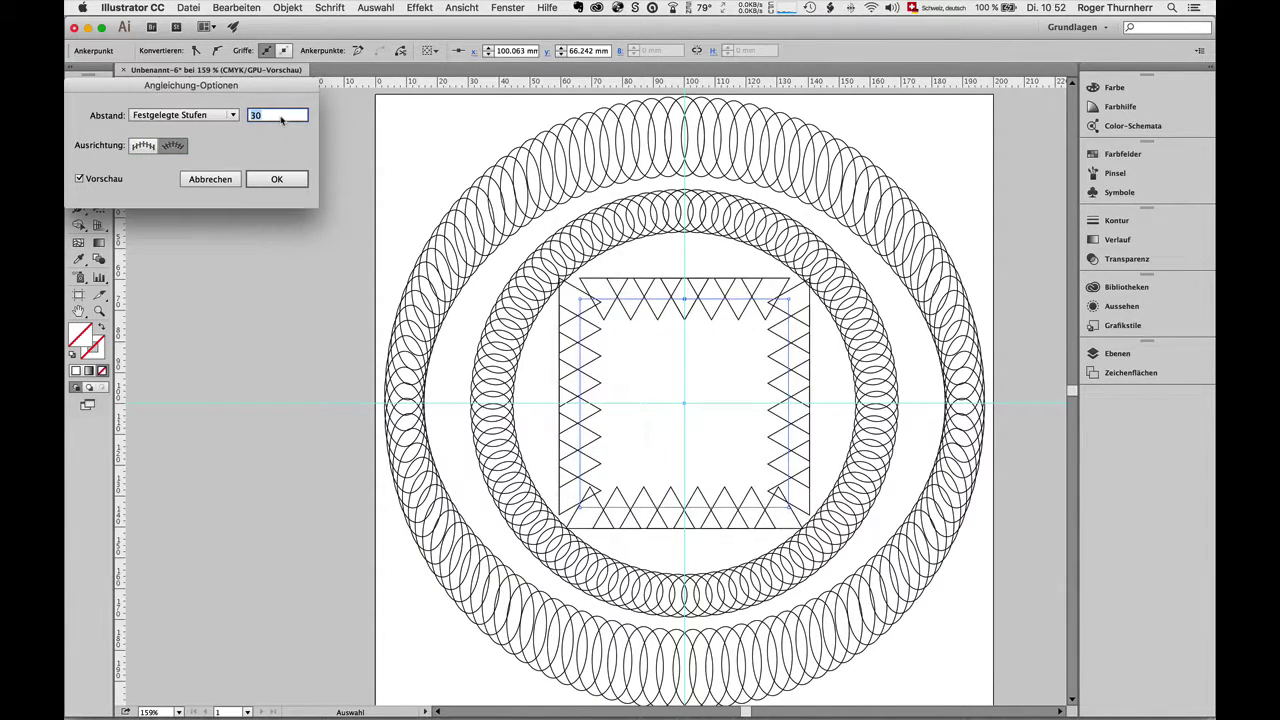
key(Down)
key(Down)
key(Down)
key(Down)
key(Down)
key(Down)
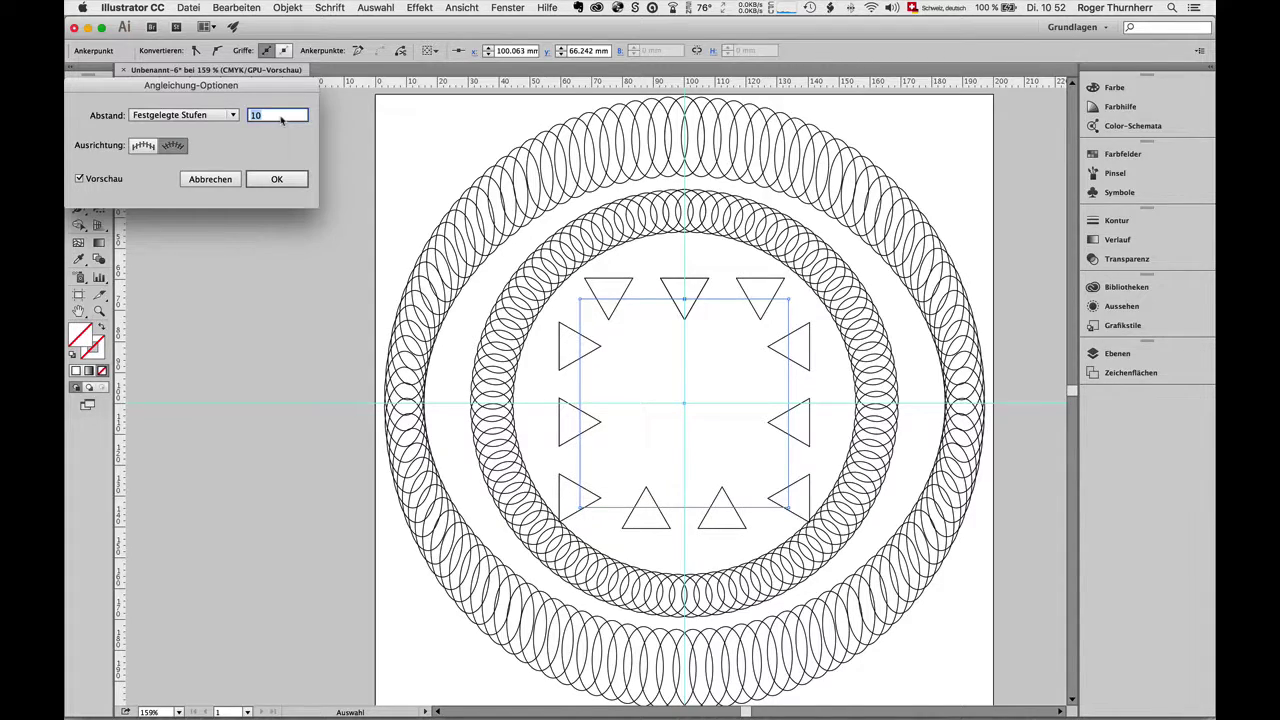
key(Return)
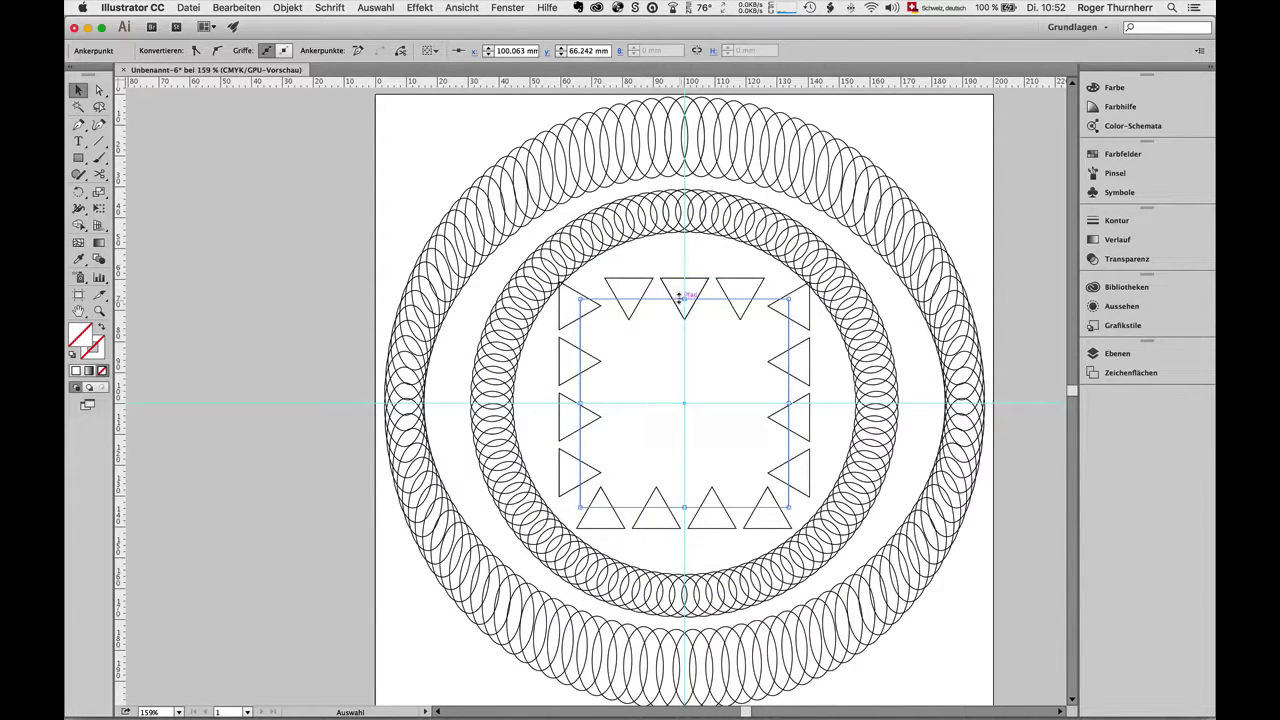
- Pull the square path's top and bottom edges inward, nudge the top triangles up, and deselect
drag(681, 297, 684, 320)
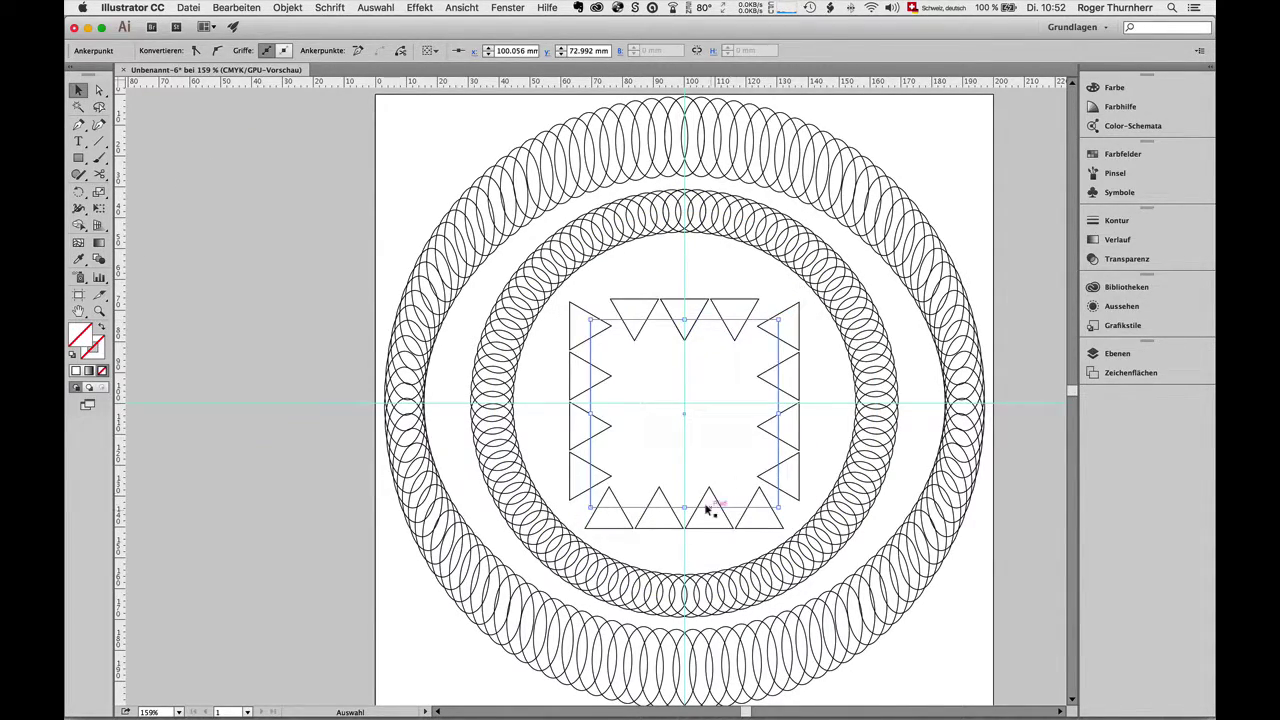
drag(683, 505, 686, 494)
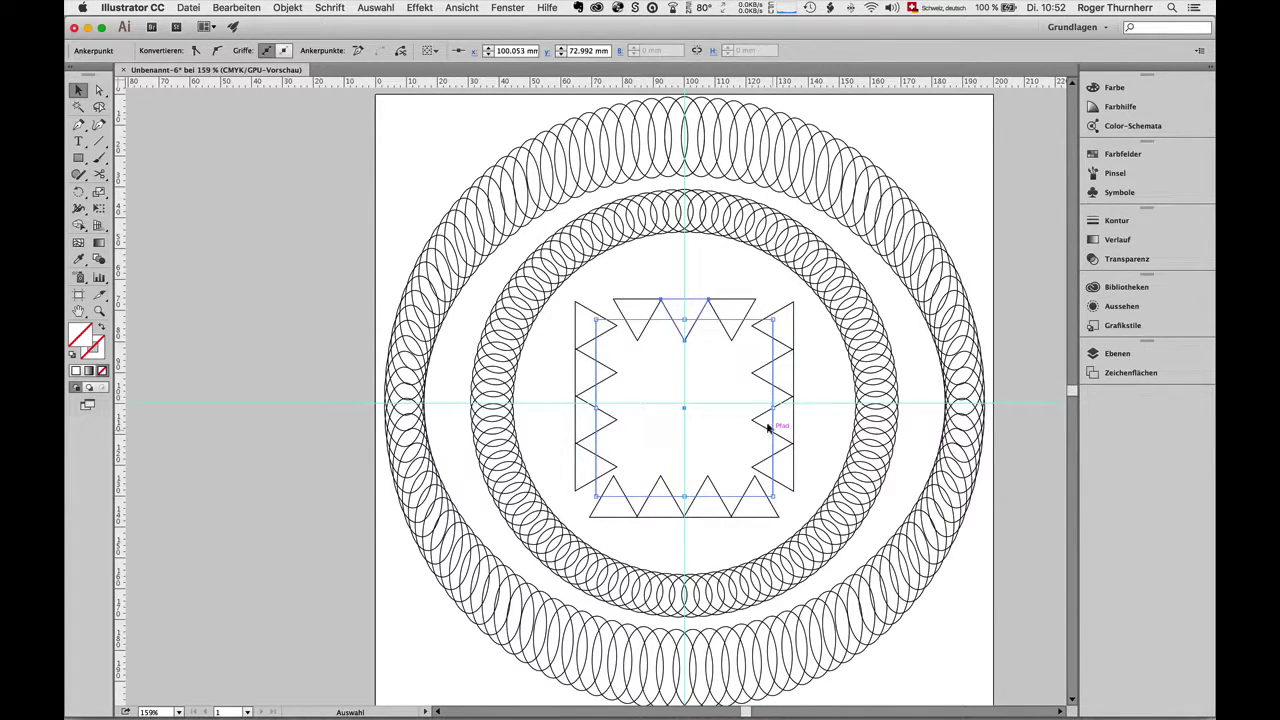
drag(768, 429, 768, 424)
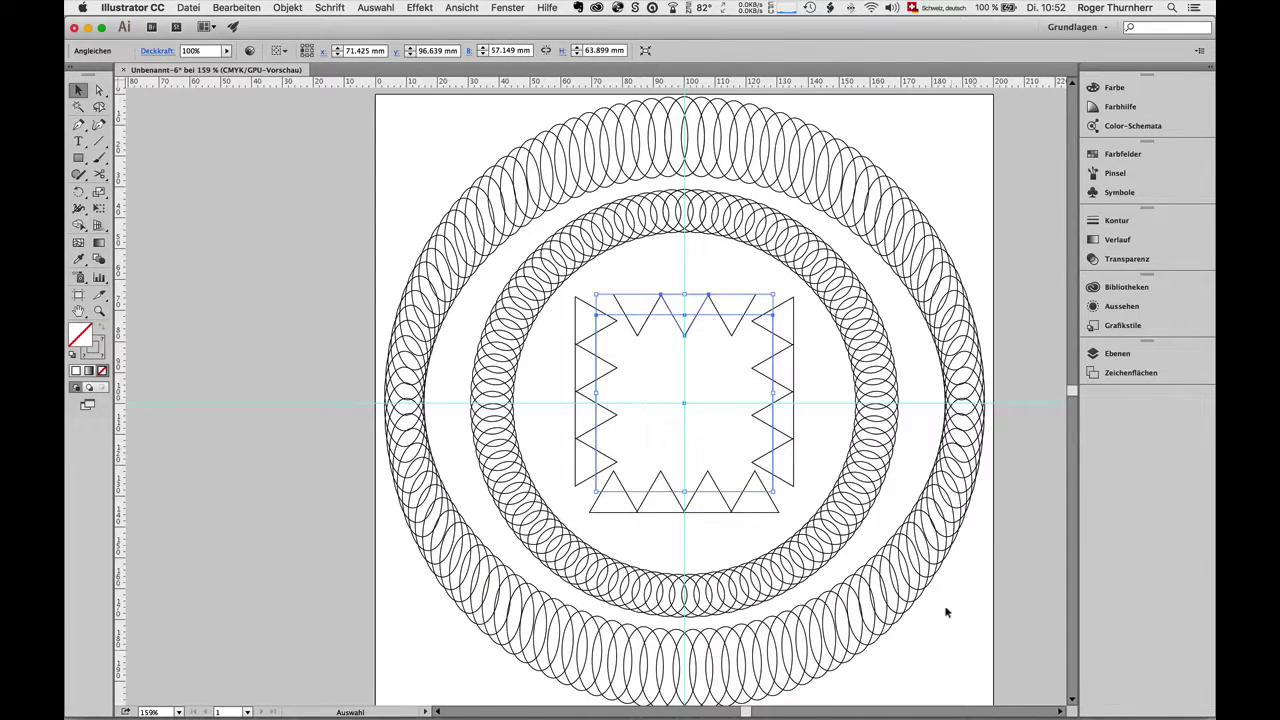
click(973, 670)
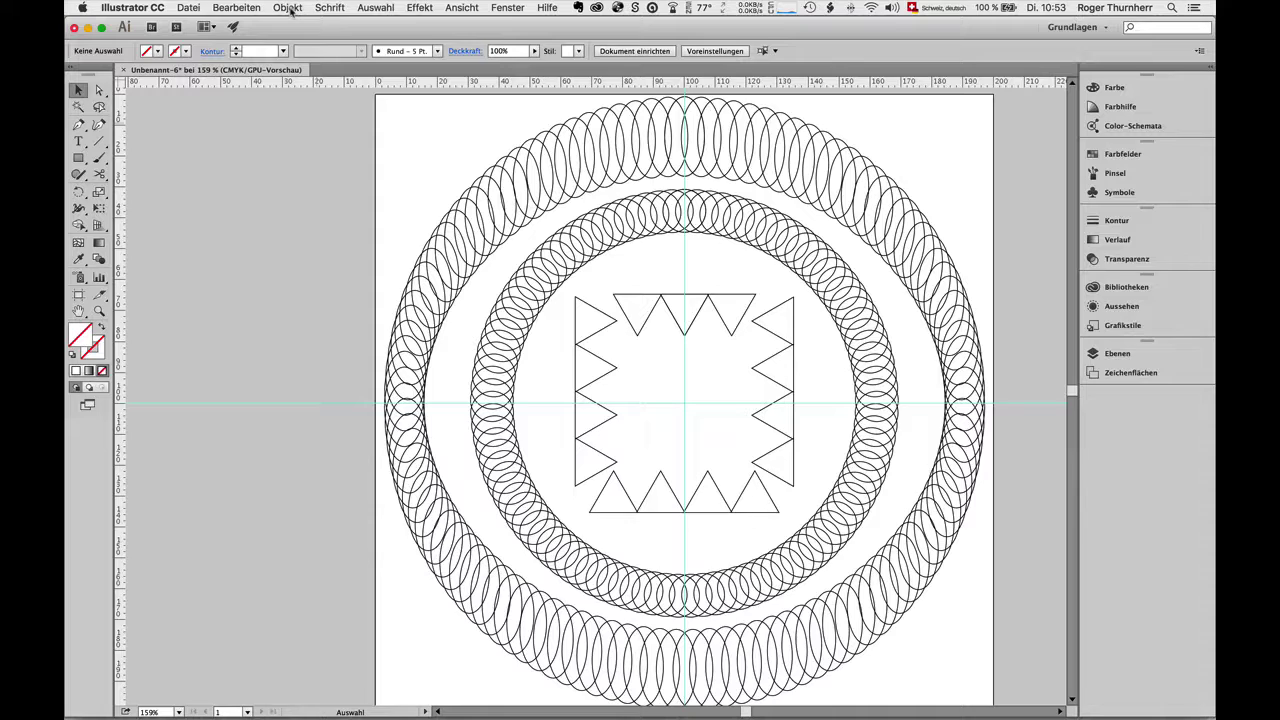
click(289, 9)
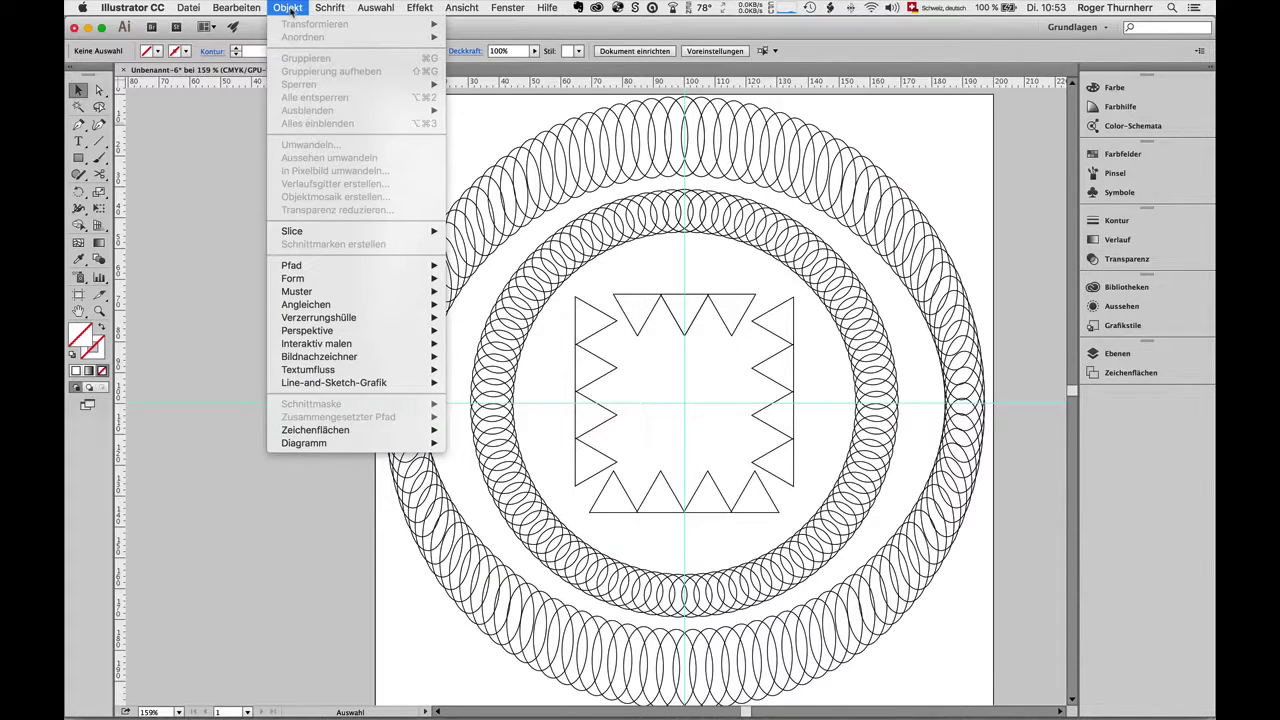